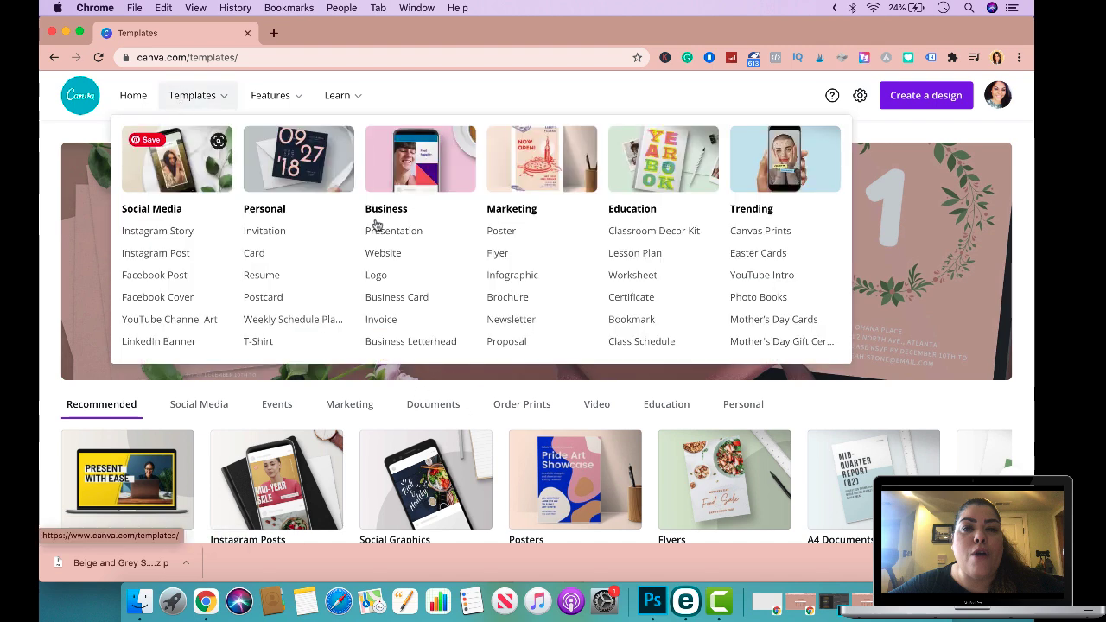
# Search the templates for "instagram story" and choose the Instagram Story Highlight Covers suggestion.
pyautogui.click(461, 286)
pyautogui.write('inst')
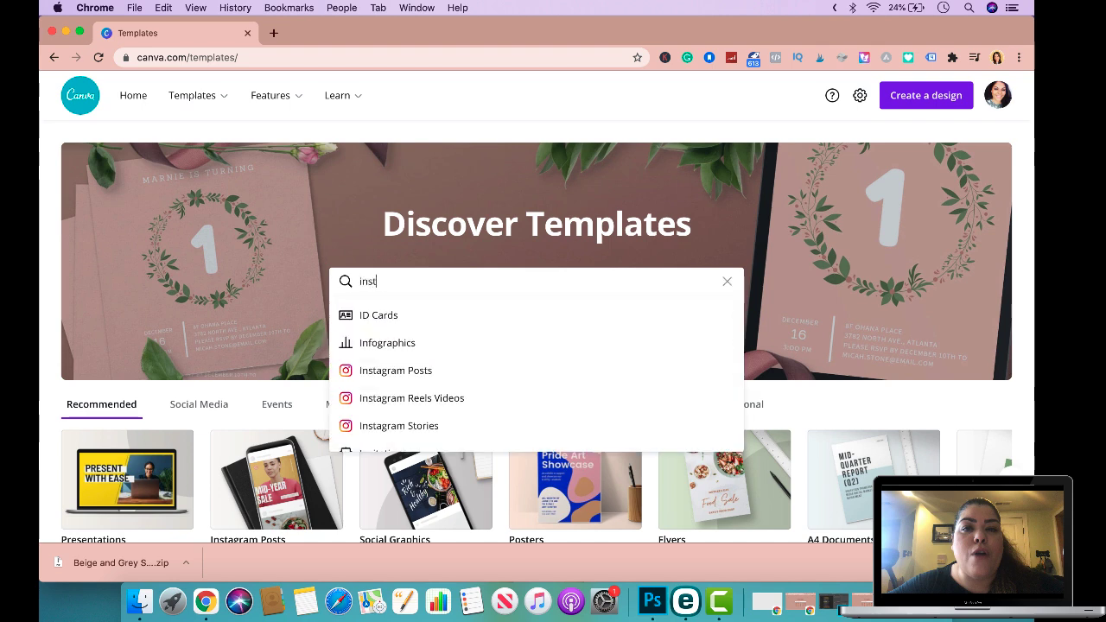
pyautogui.write('agram story')
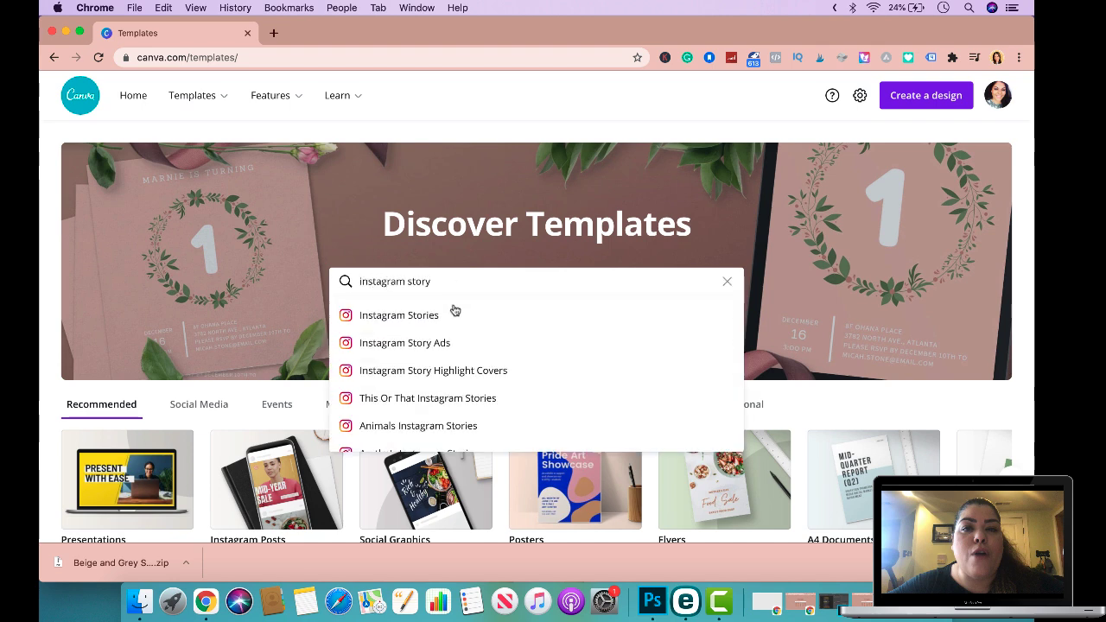
pyautogui.click(456, 379)
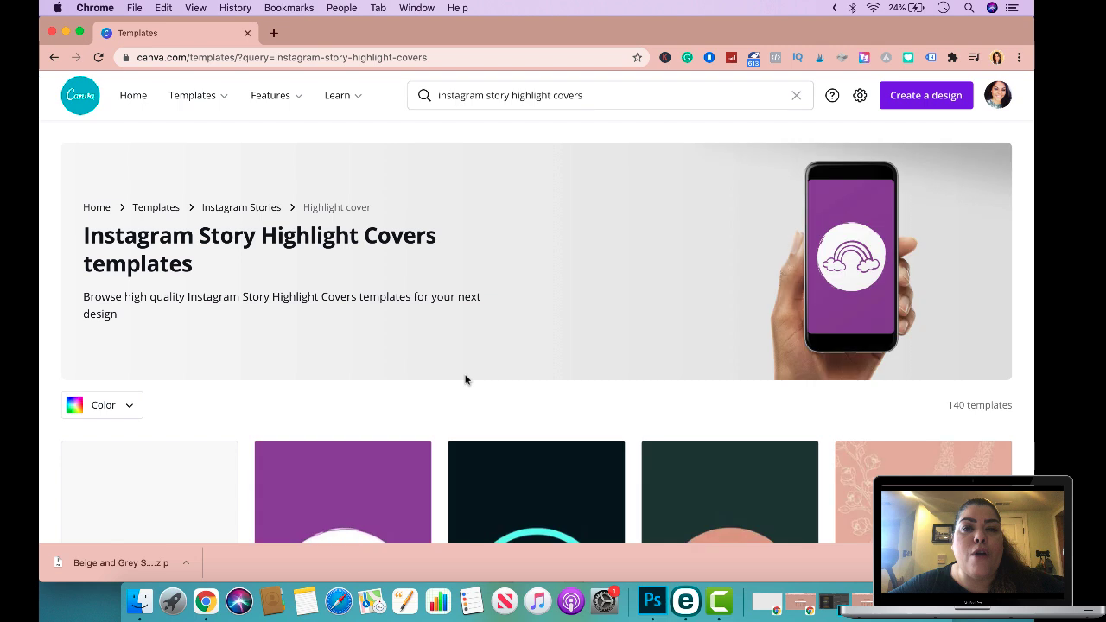
# Browse the Instagram Story Highlight Covers templates, comparing the single-cover designs with the multi-icon sets.
pyautogui.scroll(-3, 522, 392)
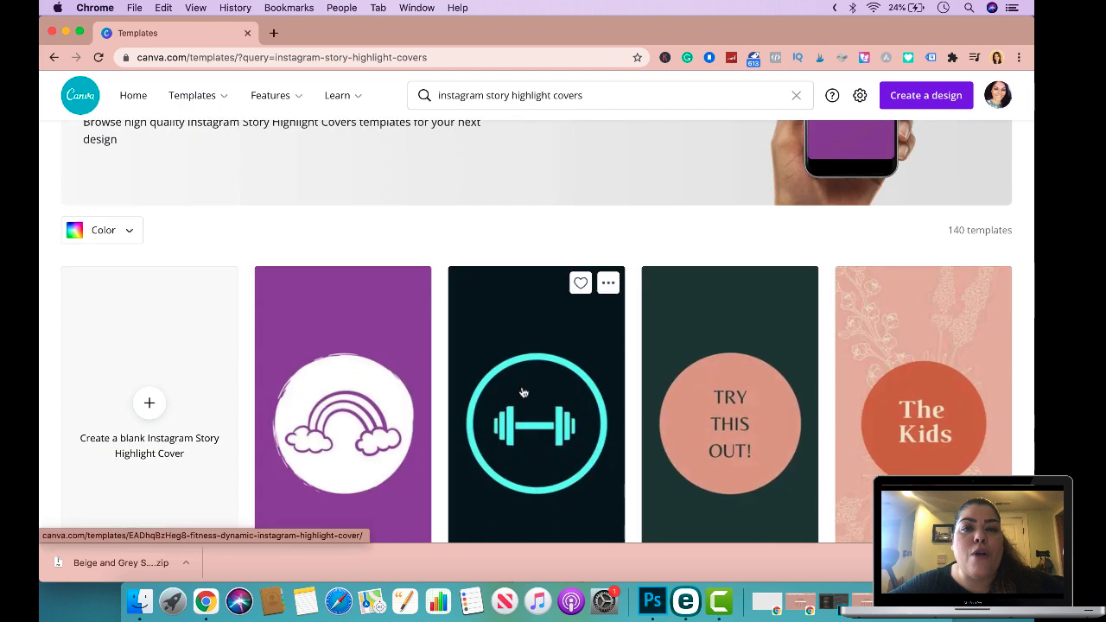
pyautogui.scroll(-2, 522, 392)
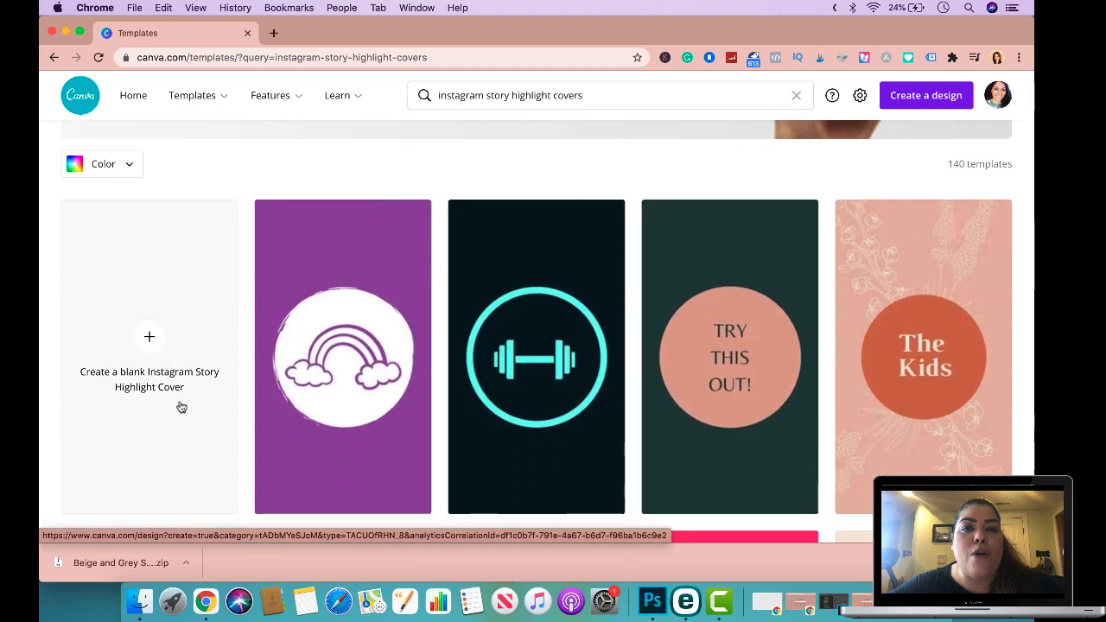
pyautogui.scroll(-3, 486, 415)
pyautogui.scroll(-3, 487, 415)
pyautogui.scroll(-8, 486, 415)
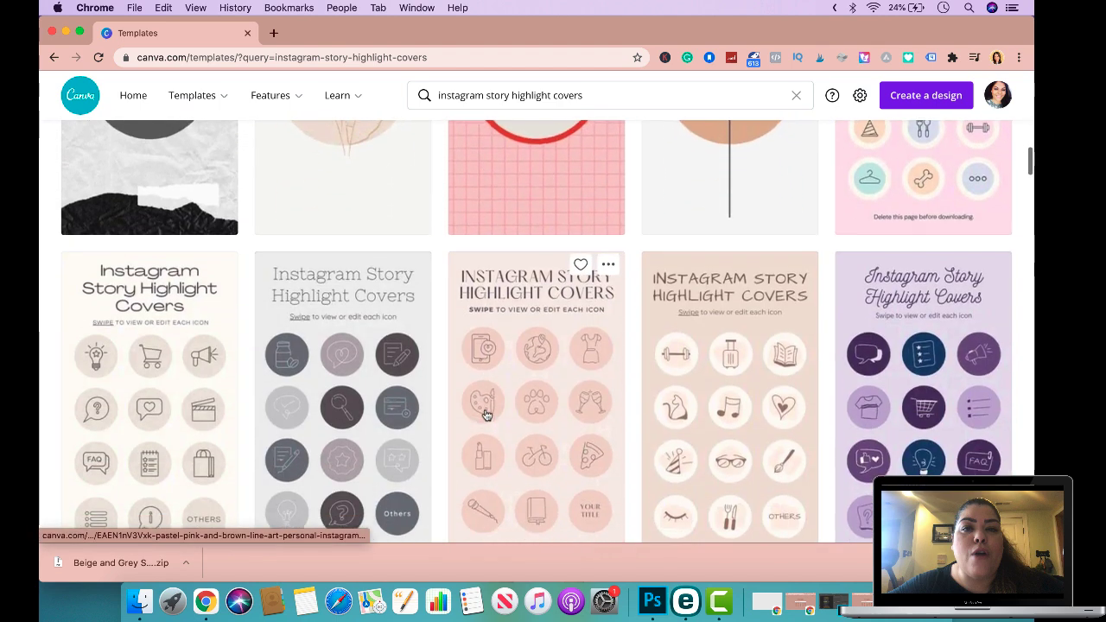
pyautogui.scroll(2, 487, 416)
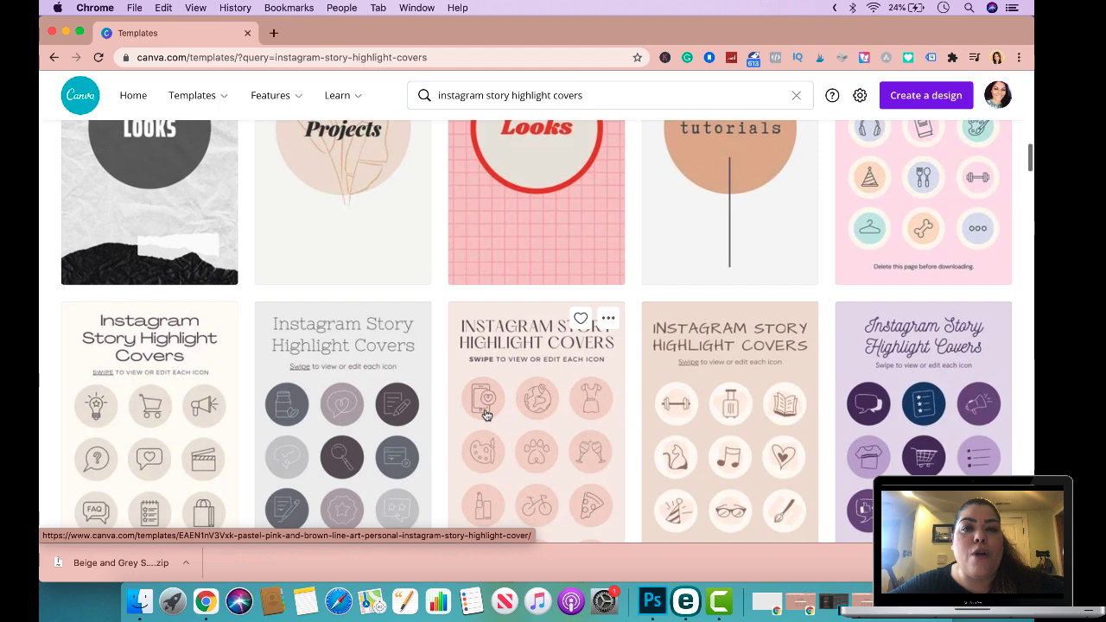
pyautogui.scroll(-1, 487, 415)
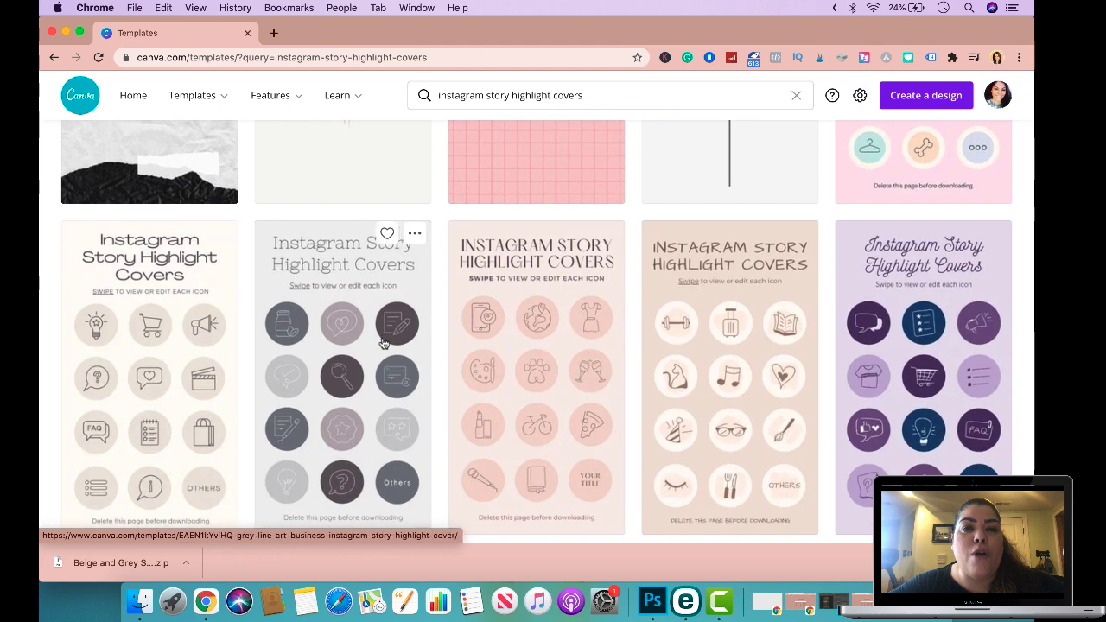
pyautogui.scroll(5, 729, 369)
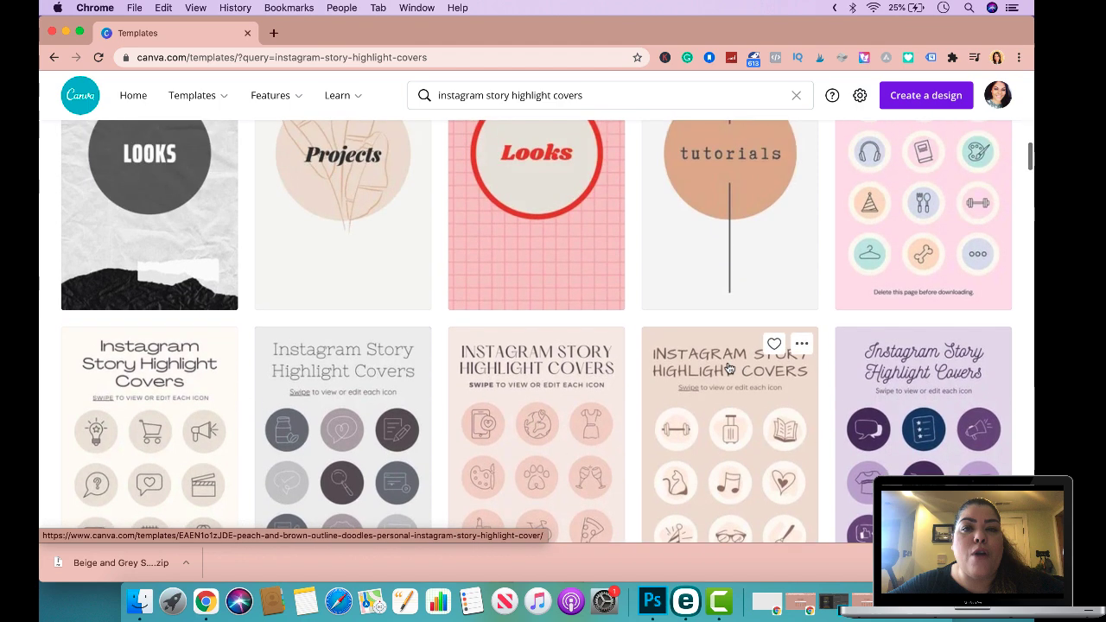
pyautogui.scroll(1, 729, 369)
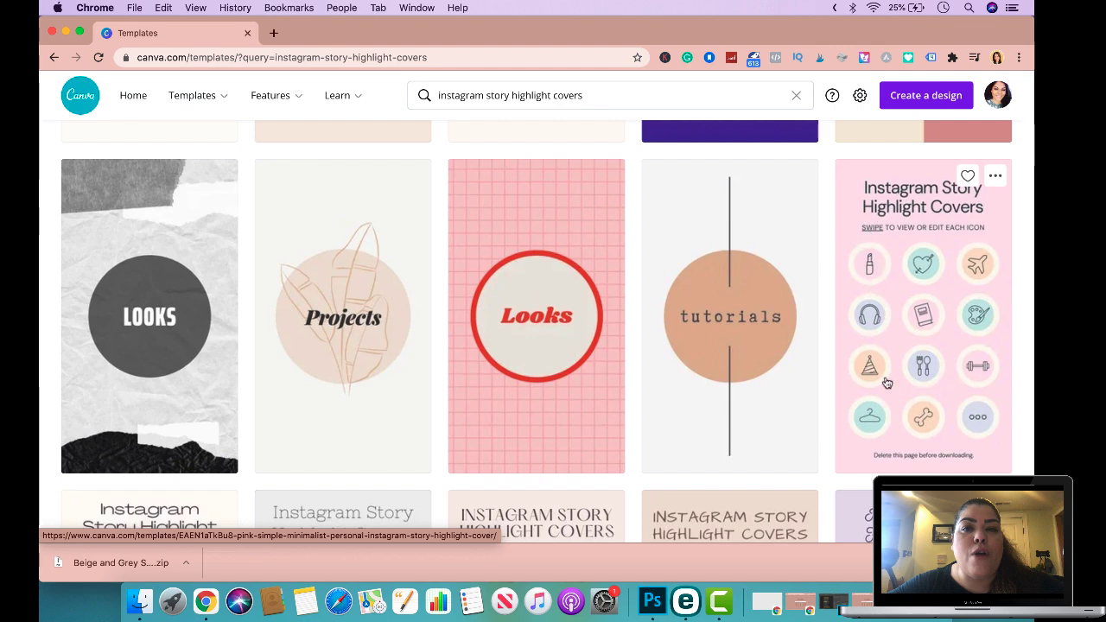
pyautogui.scroll(-5, 887, 382)
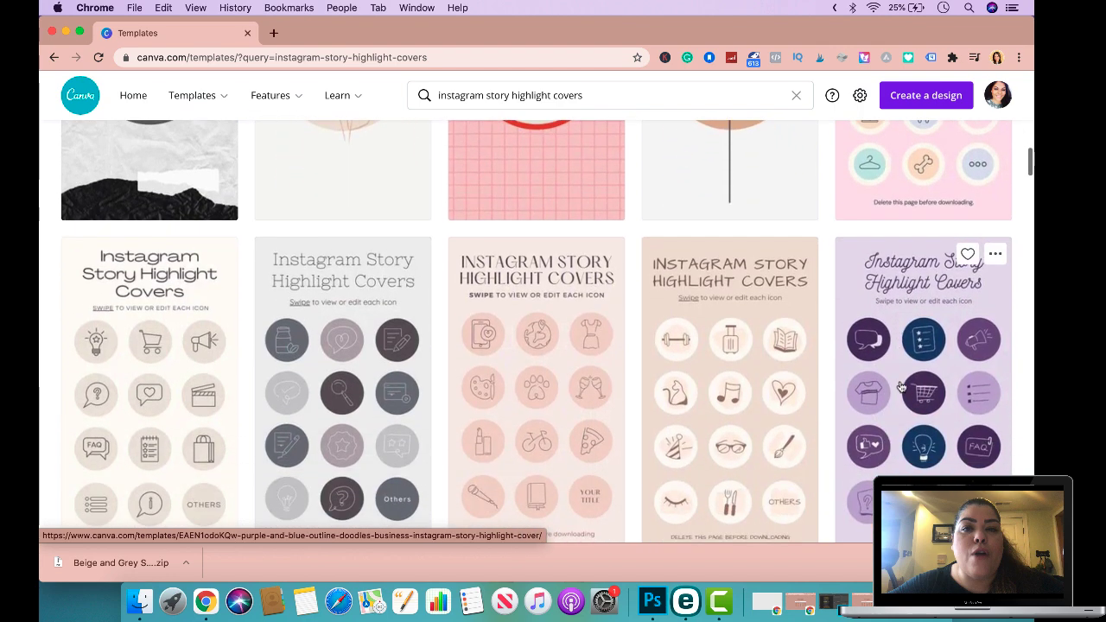
pyautogui.scroll(-1, 900, 385)
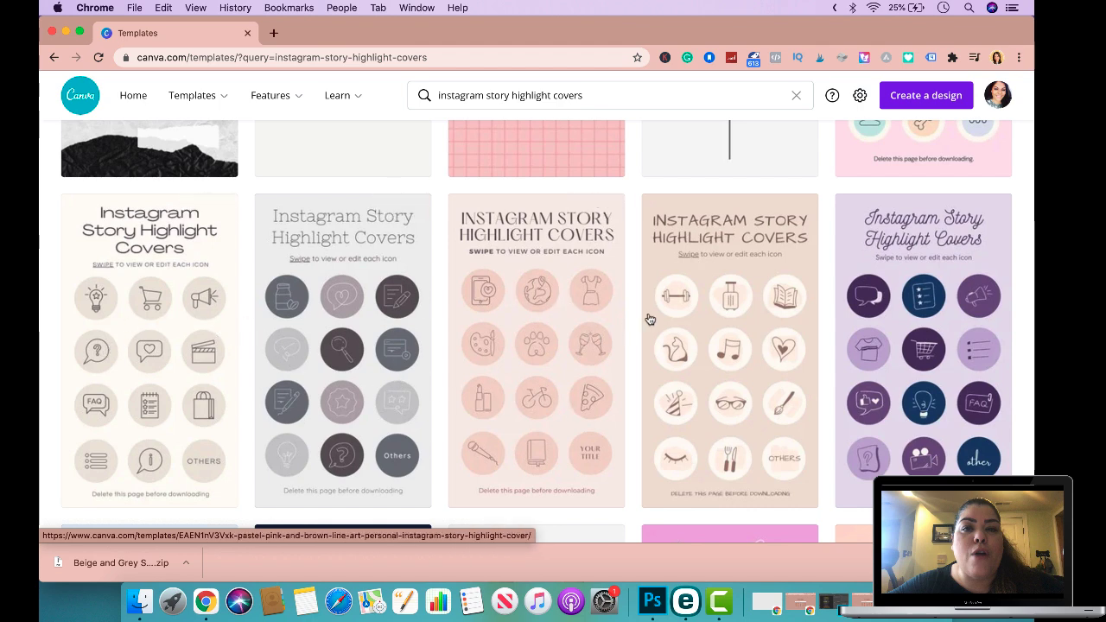
pyautogui.scroll(-5, 838, 337)
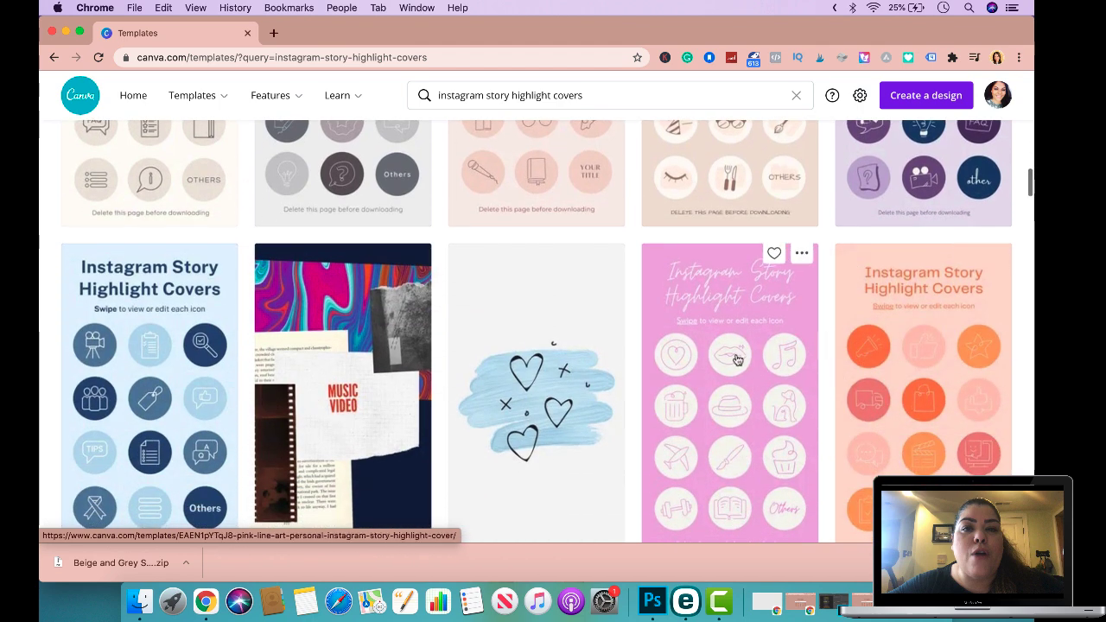
pyautogui.scroll(-3, 169, 403)
pyautogui.scroll(-3, 170, 403)
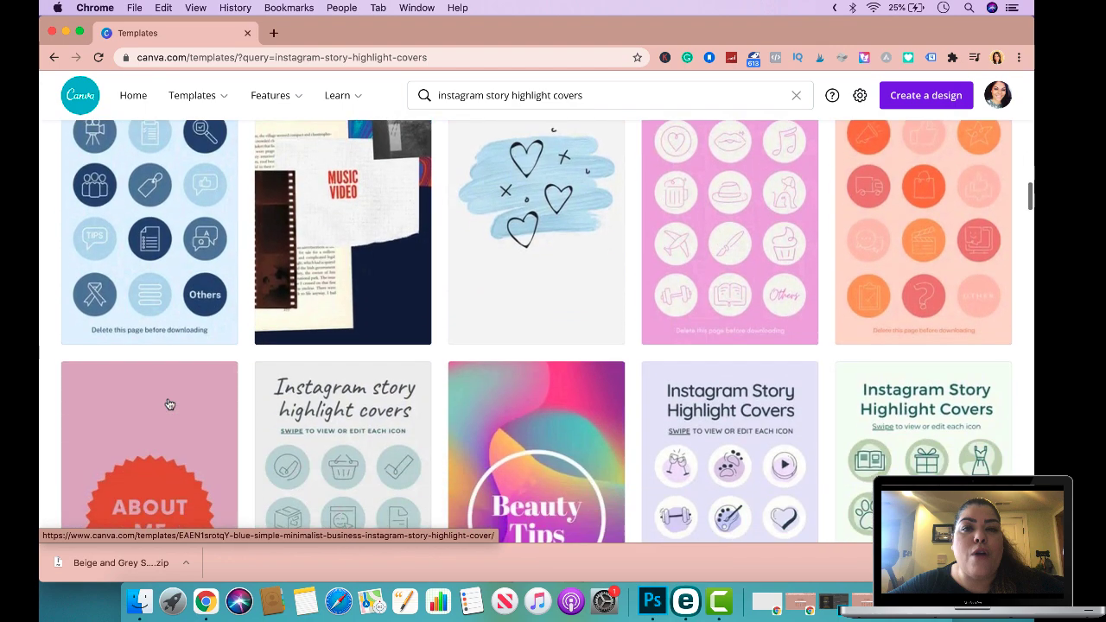
pyautogui.scroll(-3, 760, 408)
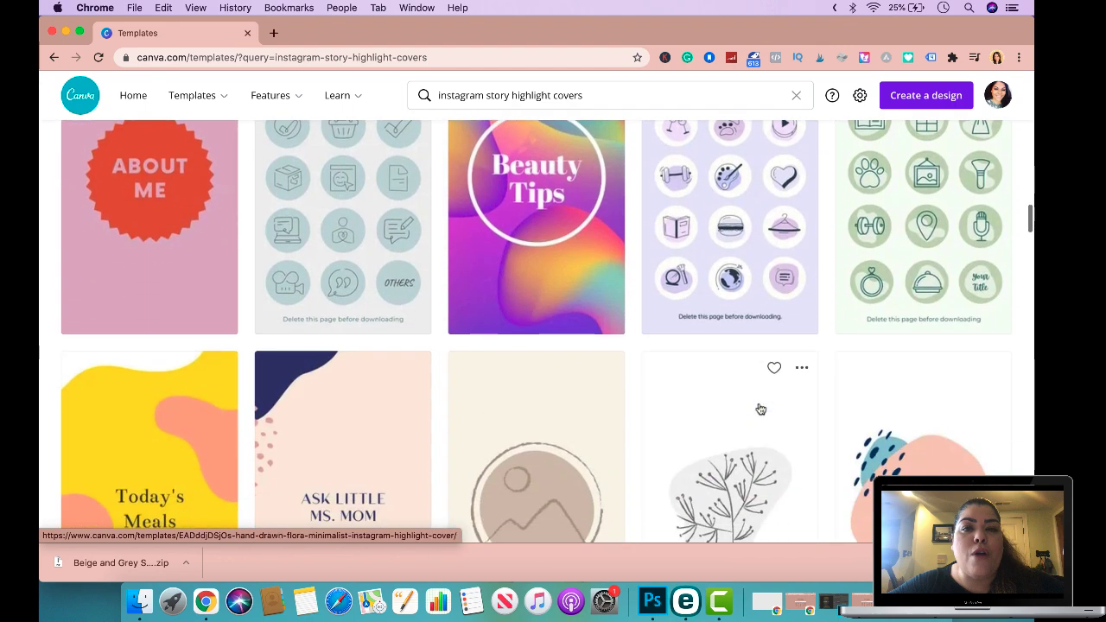
pyautogui.scroll(5, 761, 409)
pyautogui.scroll(1, 760, 409)
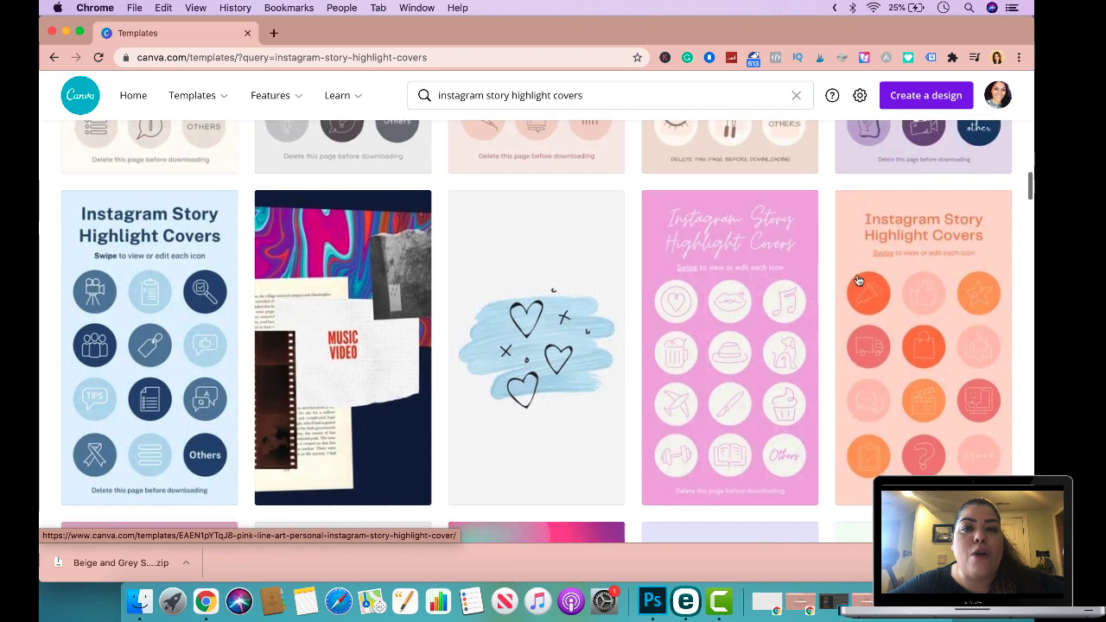
pyautogui.scroll(-10, 160, 352)
pyautogui.scroll(5, 160, 353)
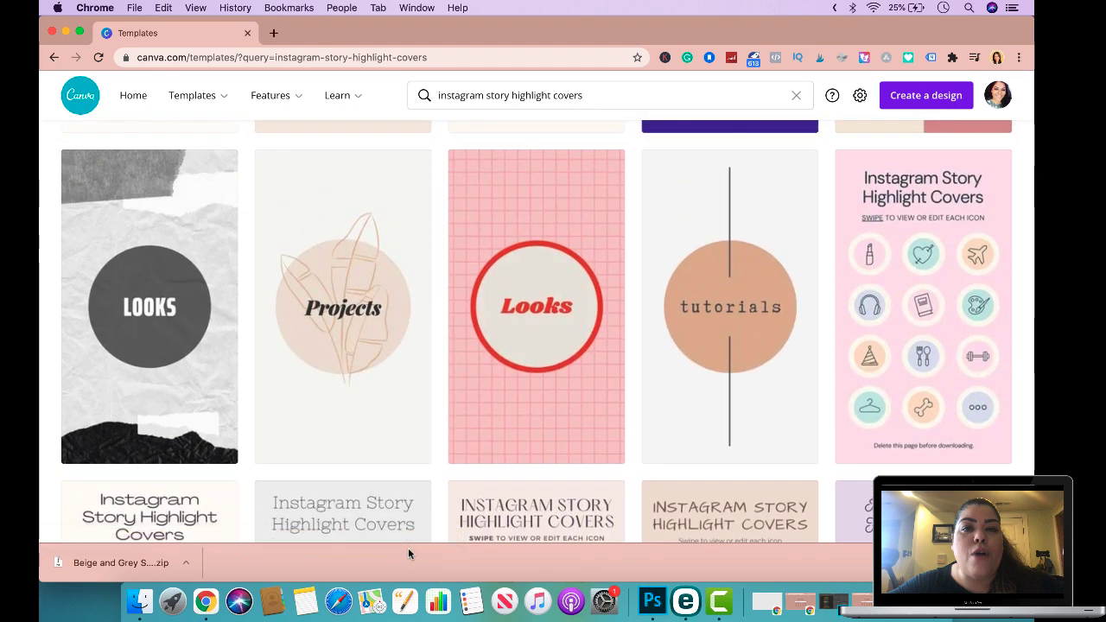
pyautogui.scroll(-5, 435, 269)
pyautogui.scroll(2, 435, 270)
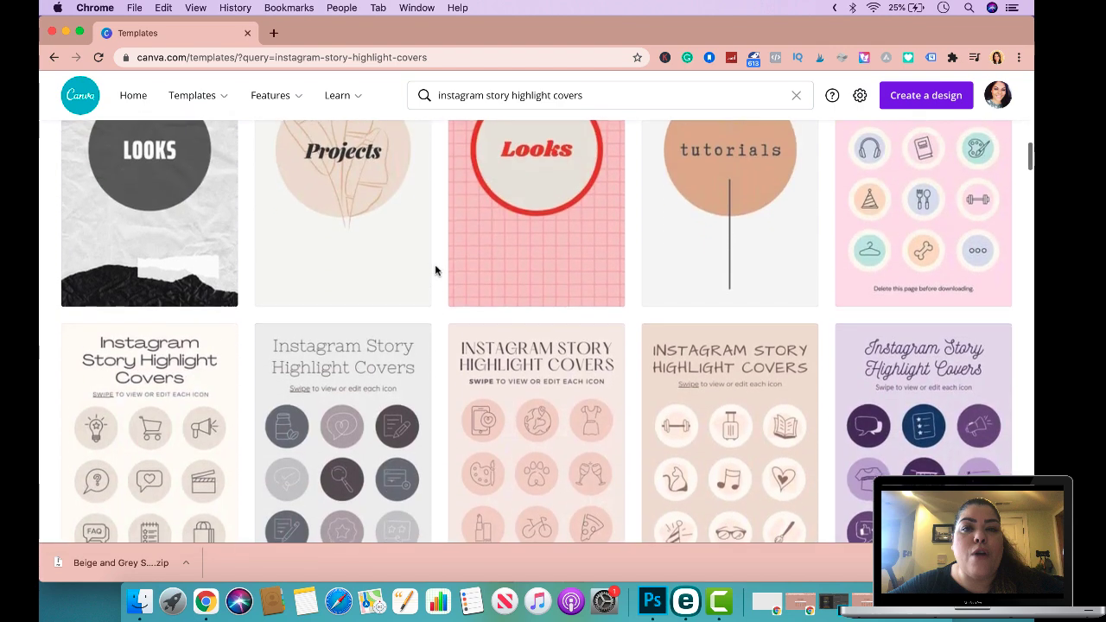
pyautogui.scroll(-2, 435, 268)
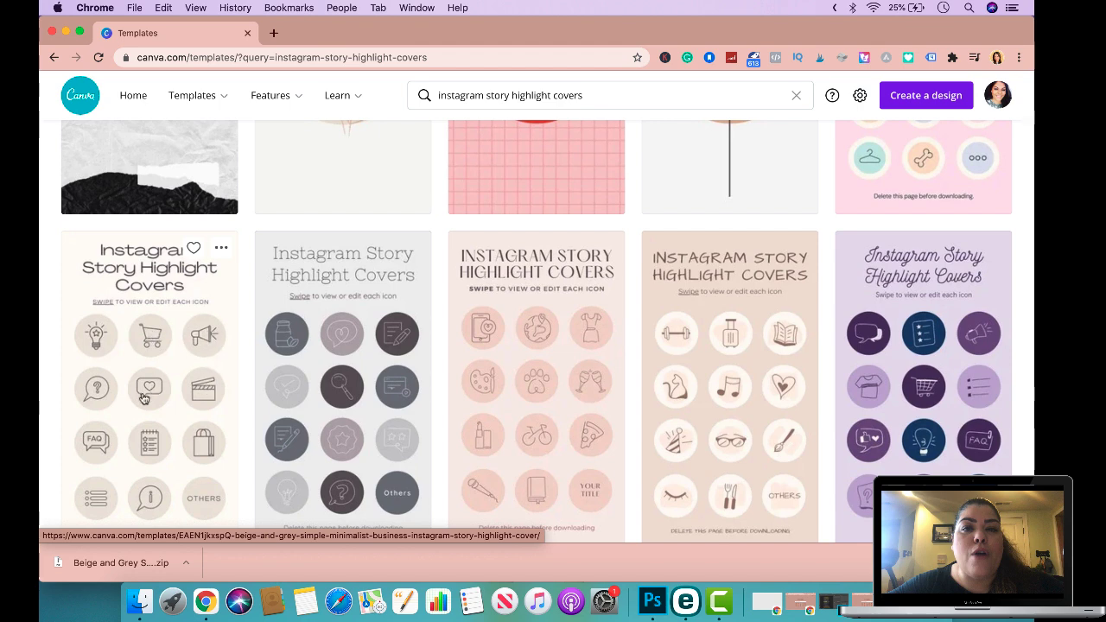
pyautogui.scroll(-1, 123, 469)
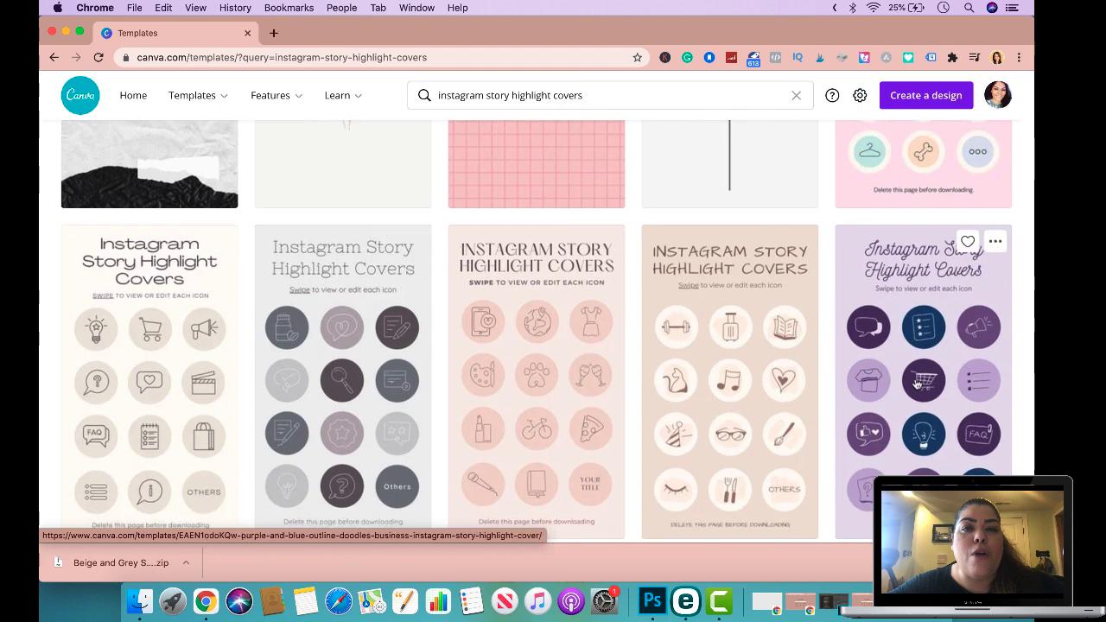
pyautogui.scroll(-2, 932, 317)
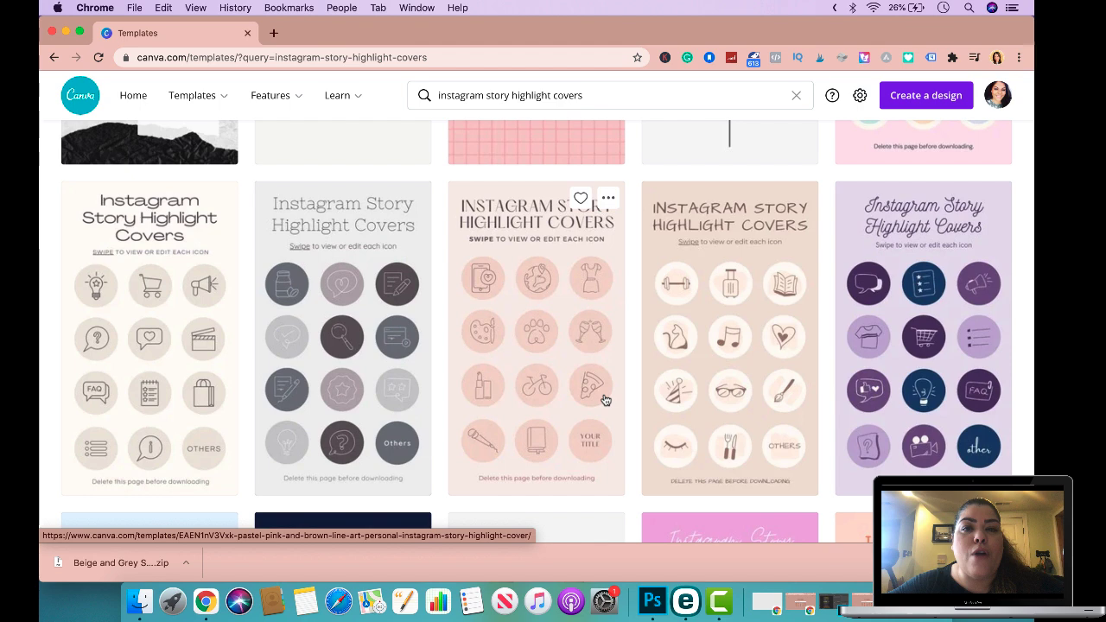
# Open the preview of the Beige and Grey Simple Minimalist Business highlight cover template and view its remaining page thumbnails.
pyautogui.scroll(2, 609, 342)
pyautogui.scroll(-3, 610, 346)
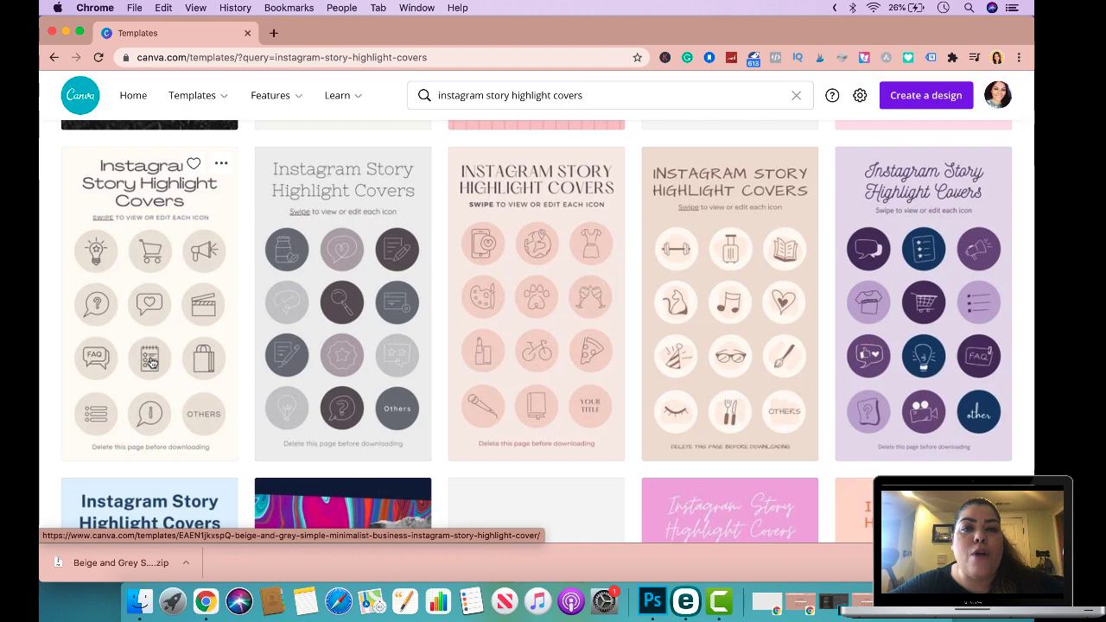
pyautogui.click(189, 278)
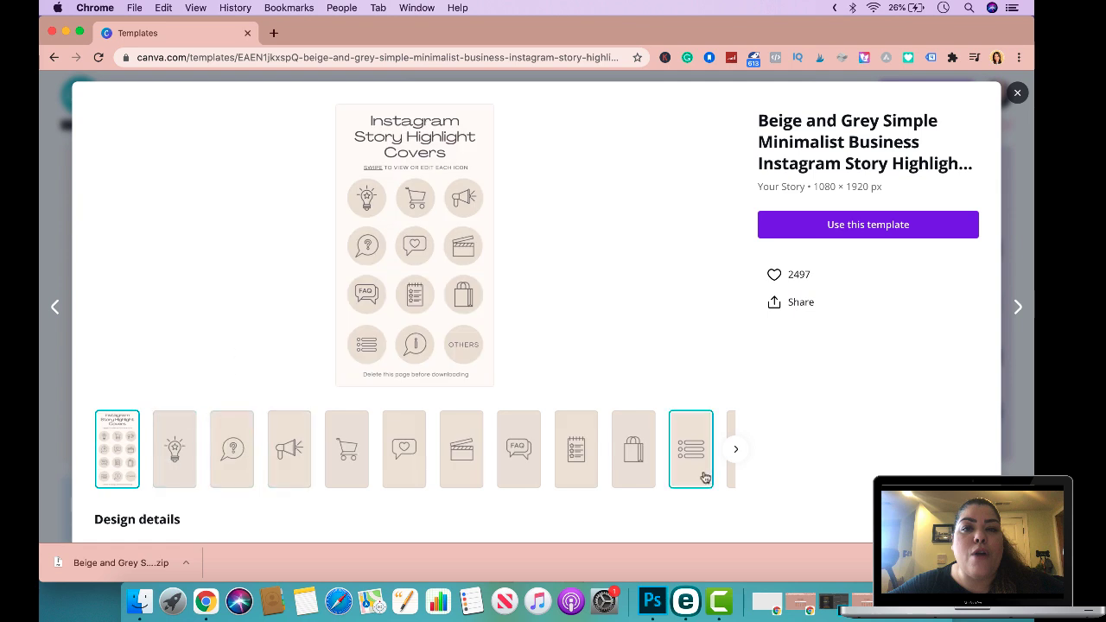
pyautogui.click(736, 448)
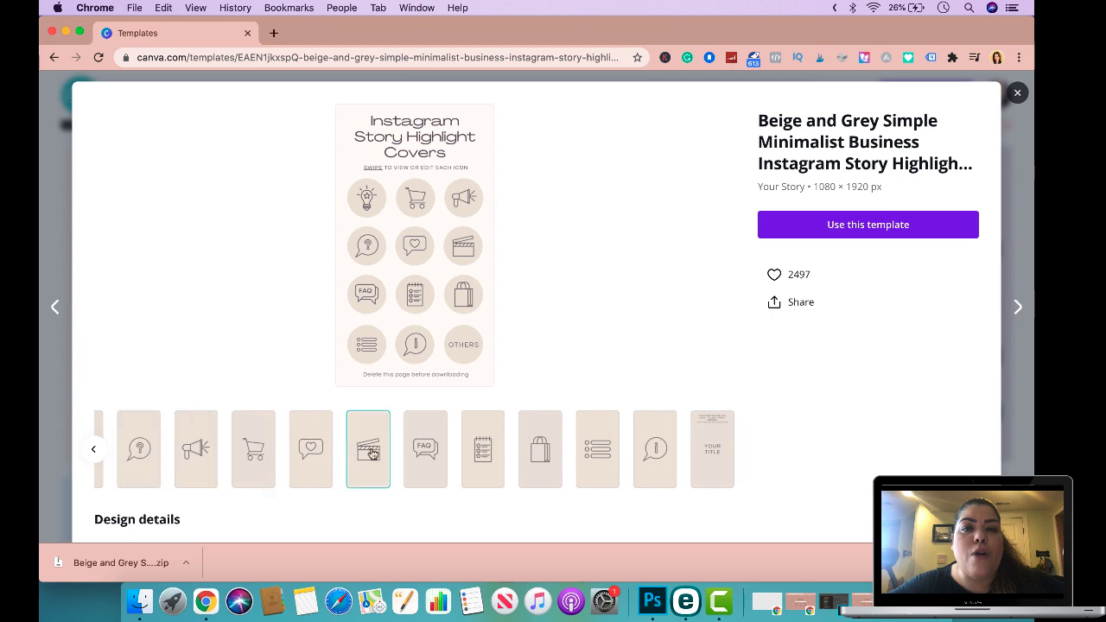
# Examine the template's design details, including colors, fonts and size, plus its included graphics and similar templates.
pyautogui.scroll(-4, 370, 454)
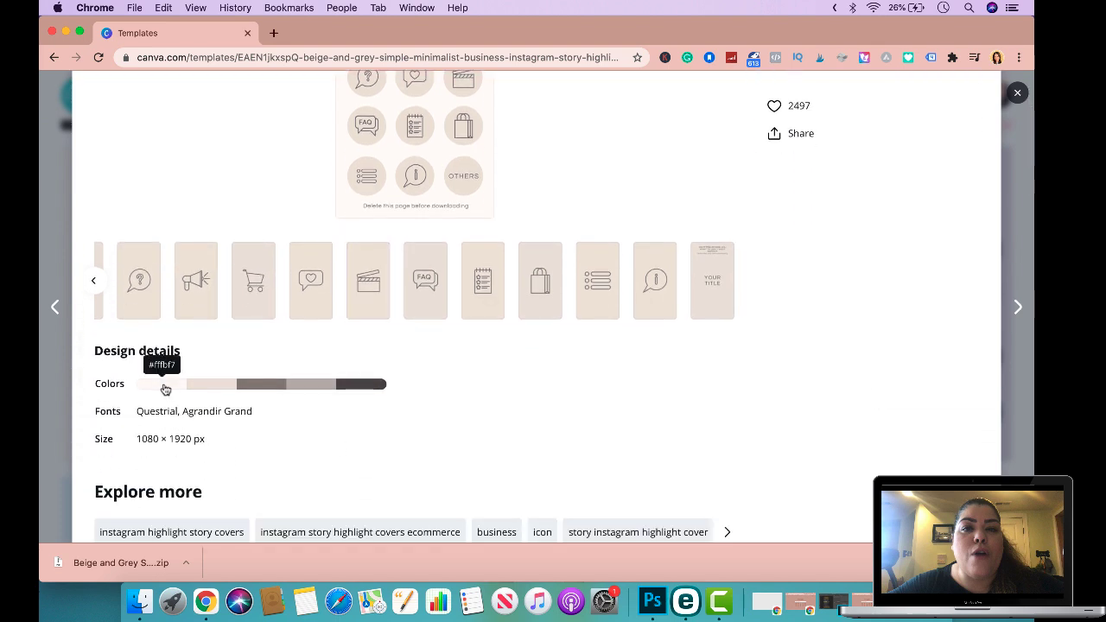
pyautogui.moveTo(296, 383)
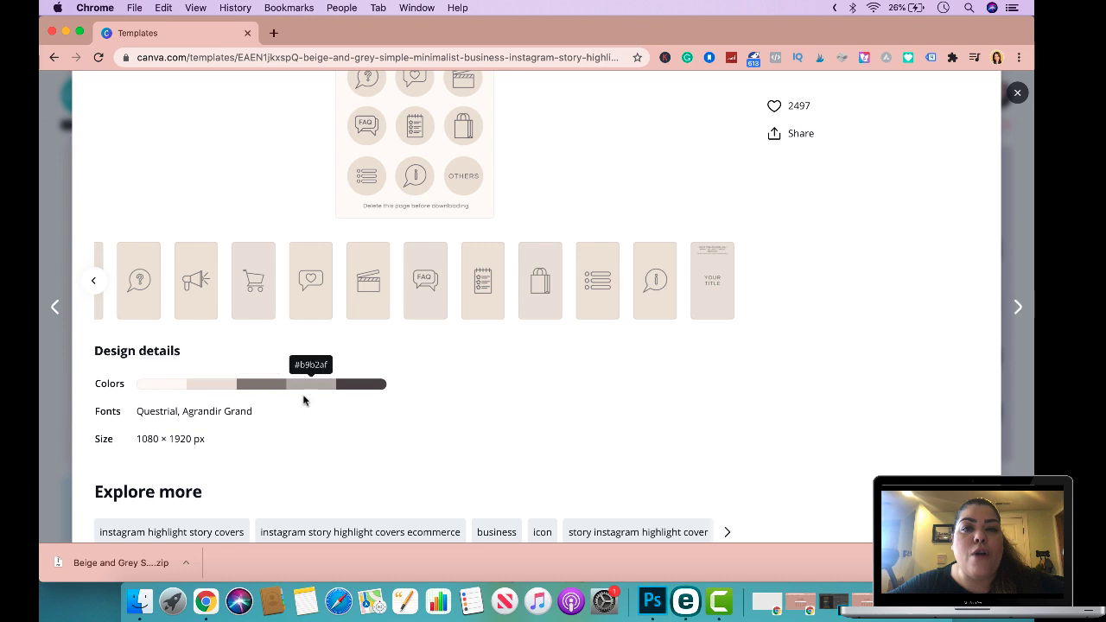
pyautogui.scroll(-1, 401, 417)
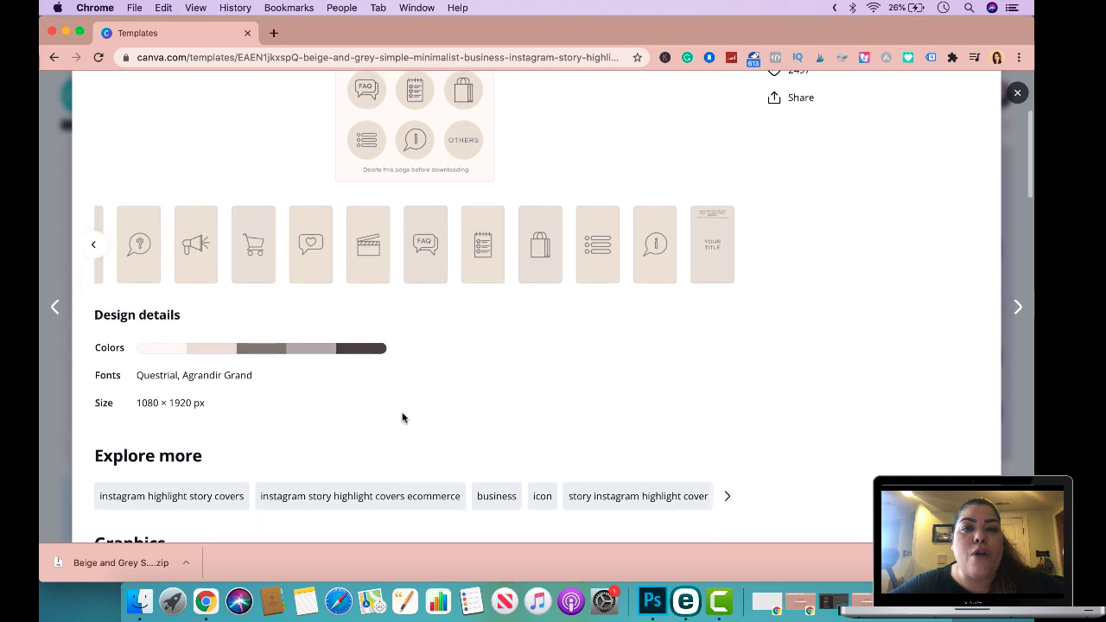
pyautogui.moveTo(231, 348)
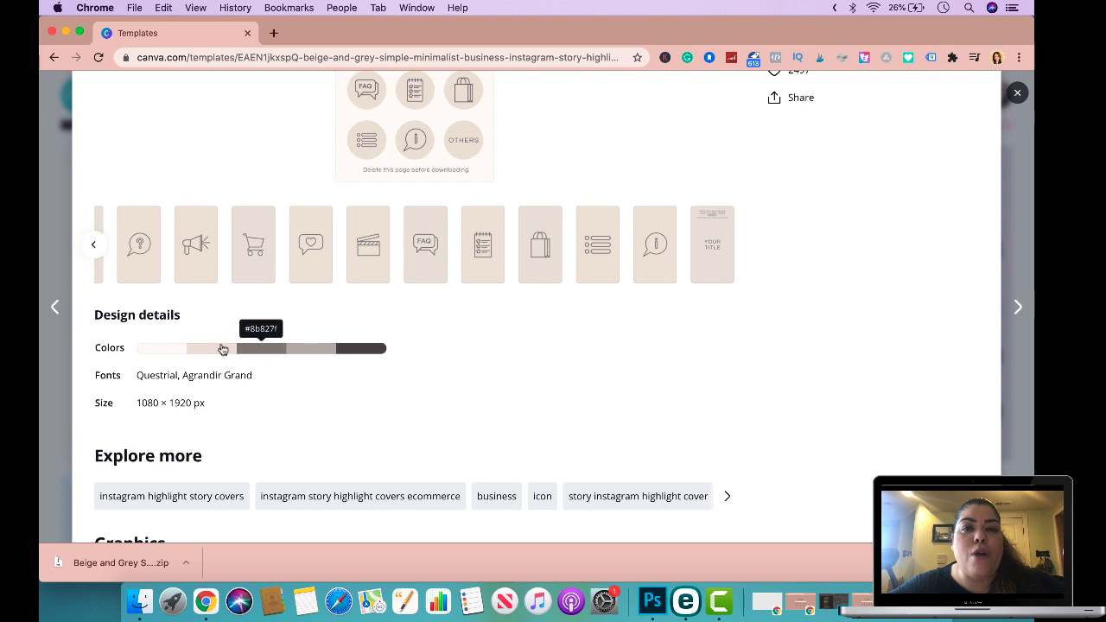
pyautogui.moveTo(160, 350)
pyautogui.scroll(-2, 160, 350)
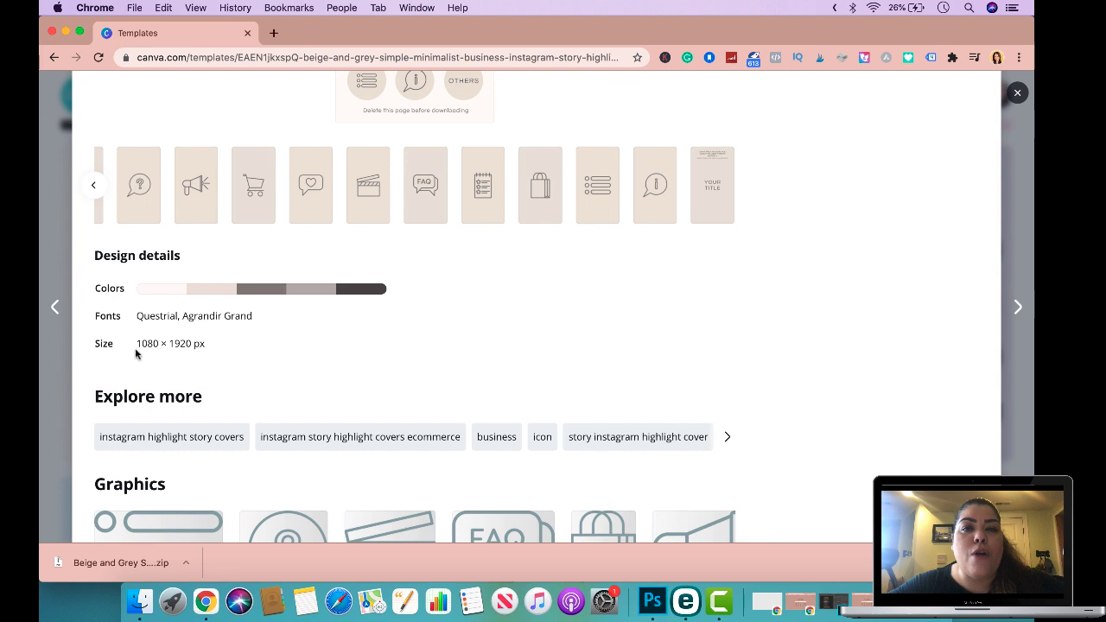
pyautogui.scroll(-4, 159, 341)
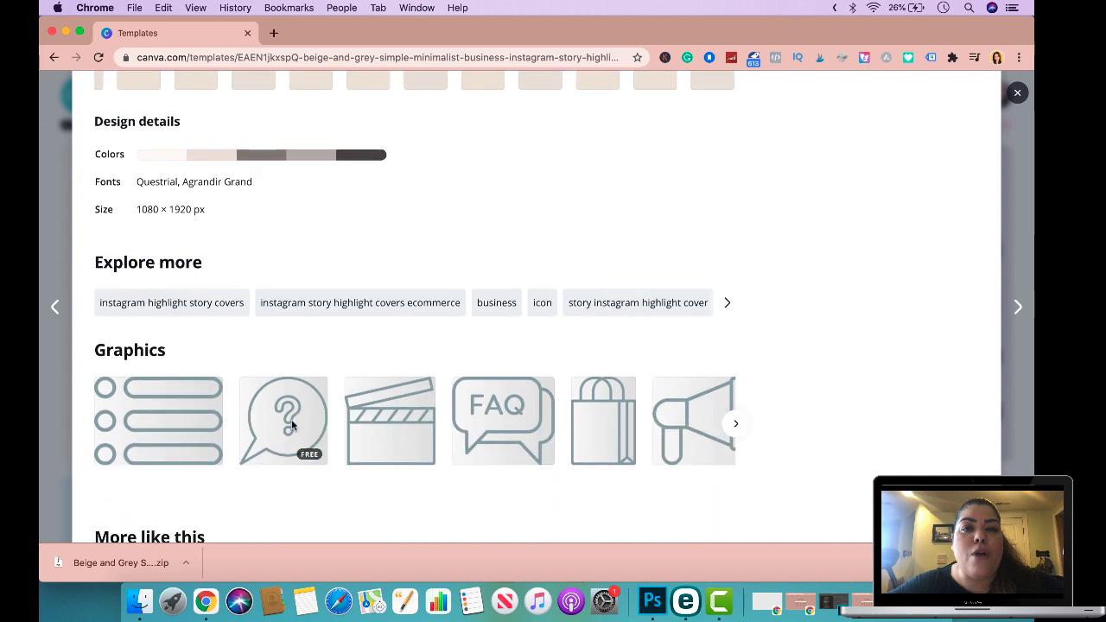
pyautogui.click(734, 425)
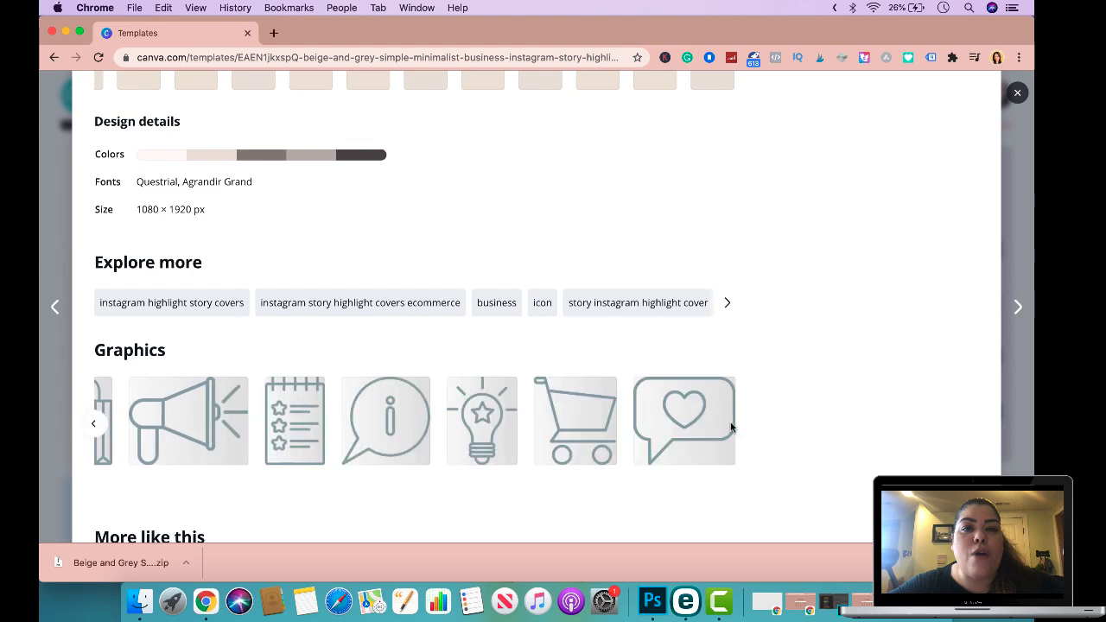
pyautogui.scroll(3, 642, 241)
pyautogui.scroll(-6, 612, 265)
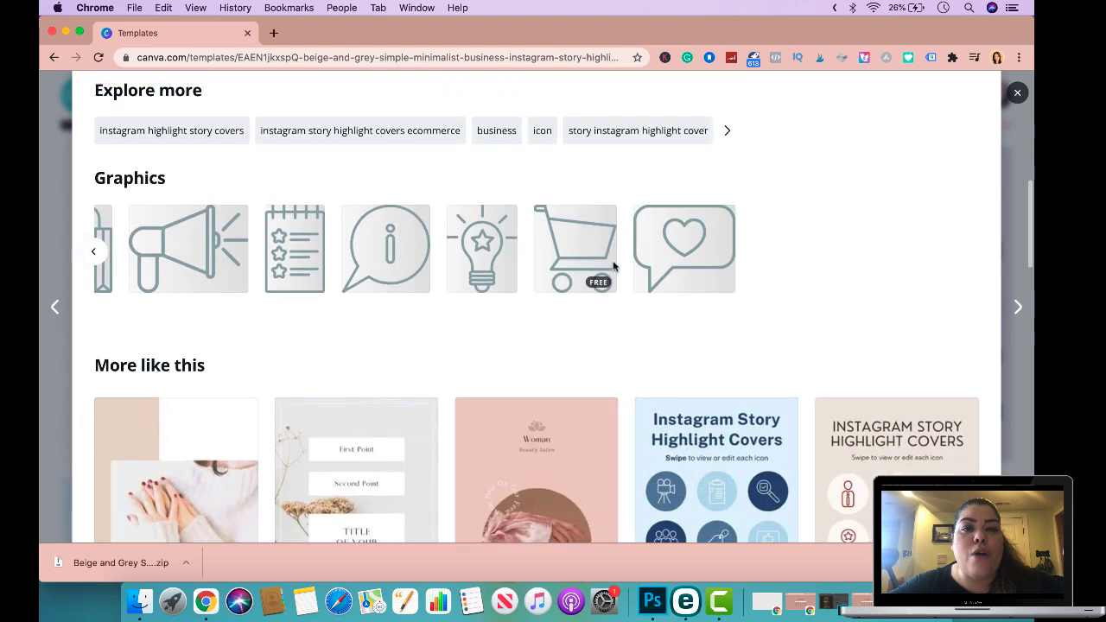
# Use the Beige and Grey Simple Minimalist Business template to start a new design in the editor.
pyautogui.scroll(6, 612, 266)
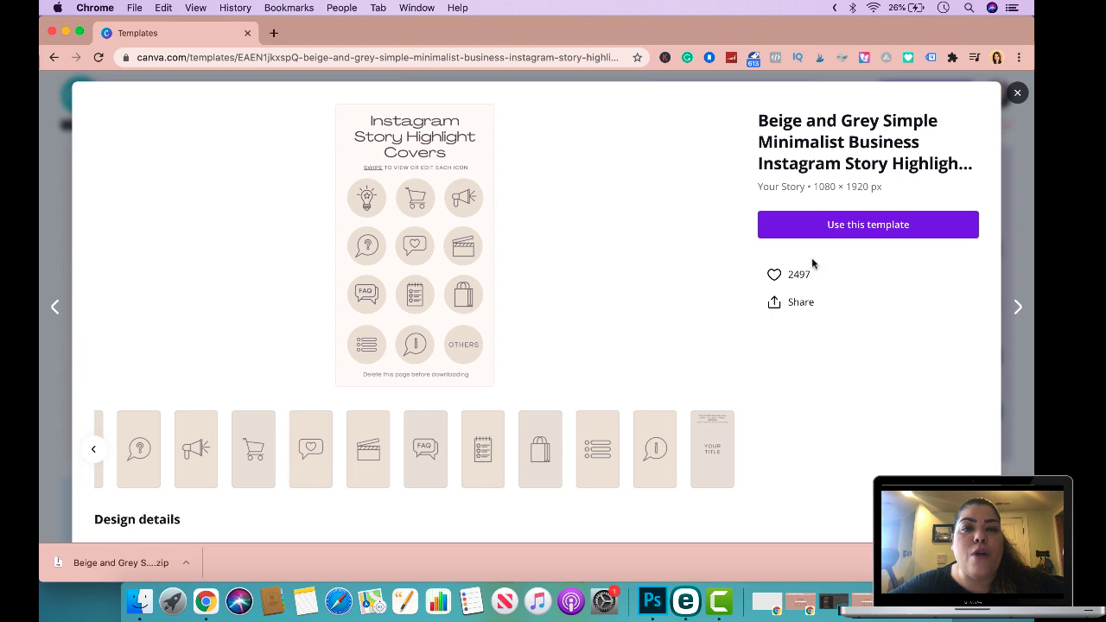
pyautogui.click(841, 225)
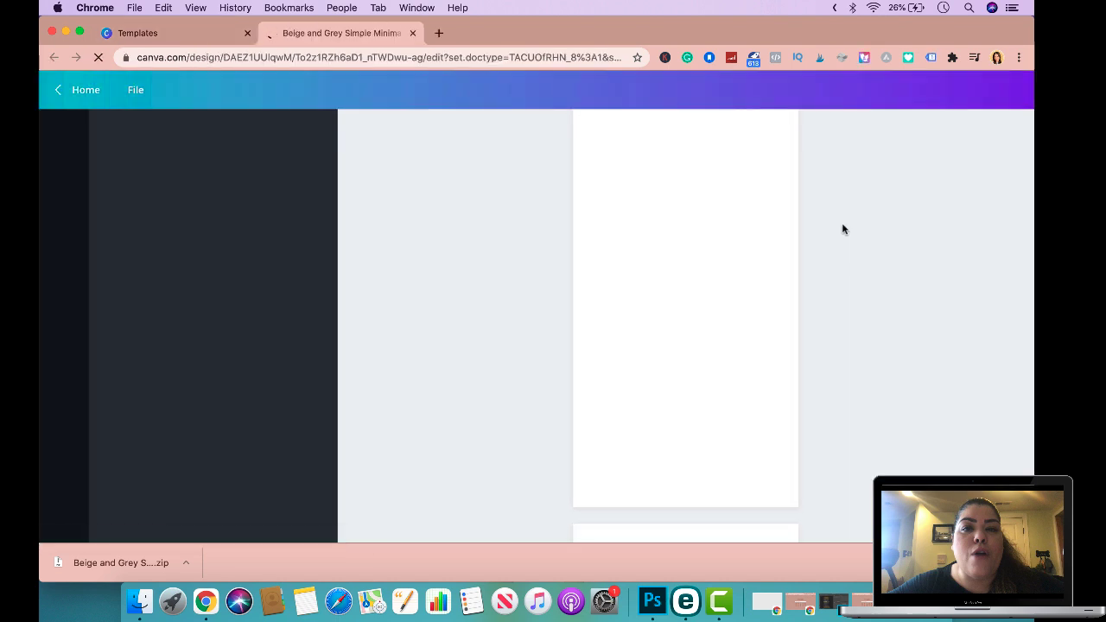
pyautogui.scroll(-6, 793, 351)
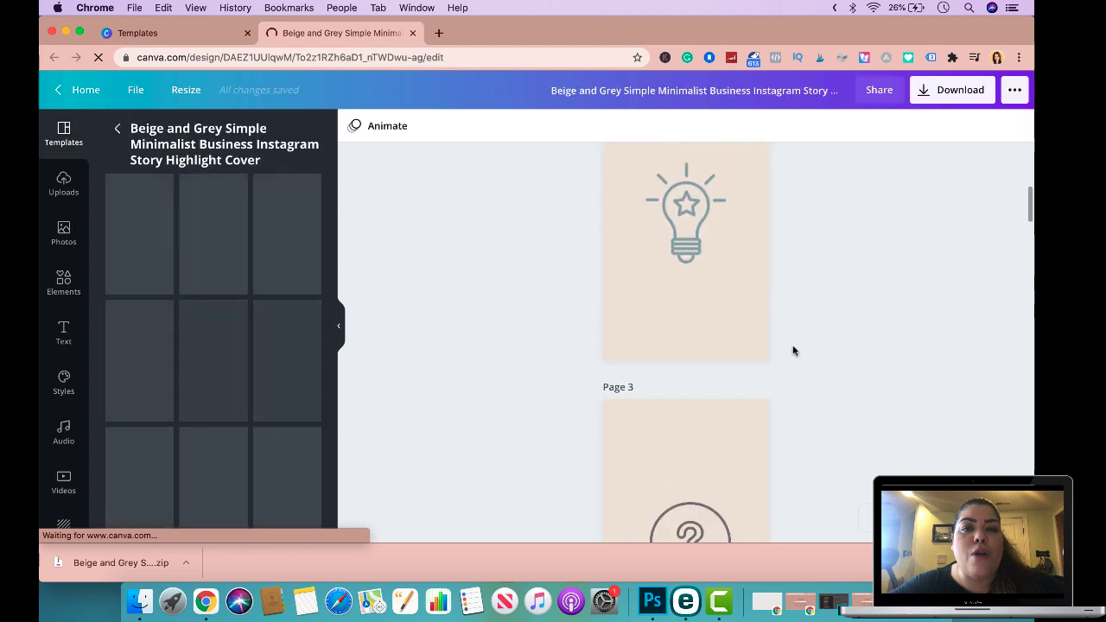
# Review the design's individual icon pages, from the question mark to the shopping cart.
pyautogui.scroll(-5, 793, 350)
pyautogui.scroll(-2, 794, 351)
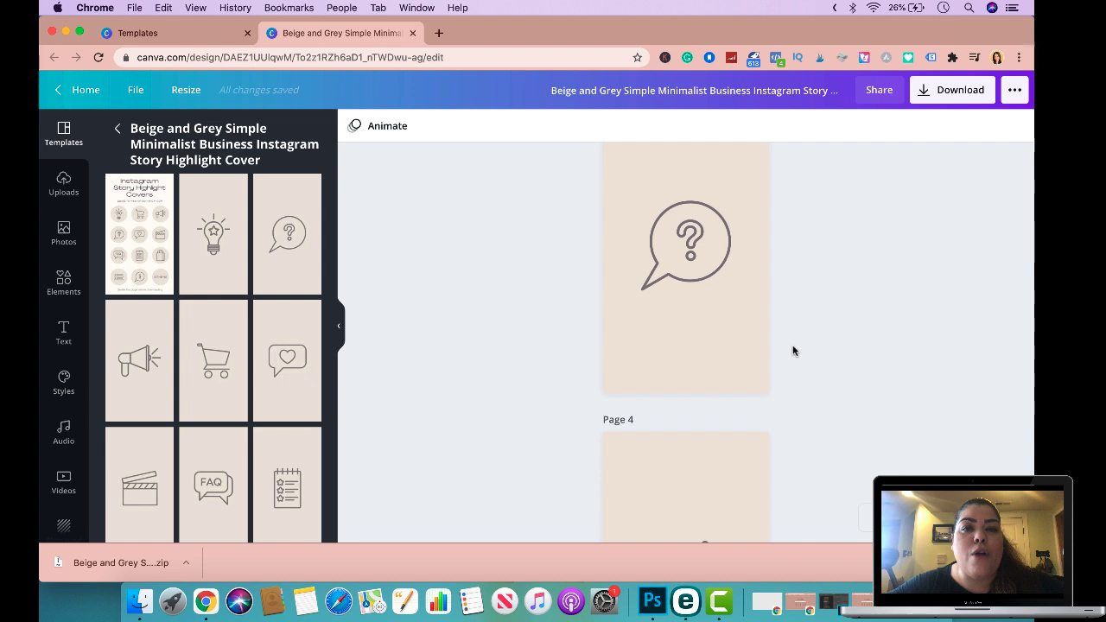
pyautogui.scroll(-6, 793, 351)
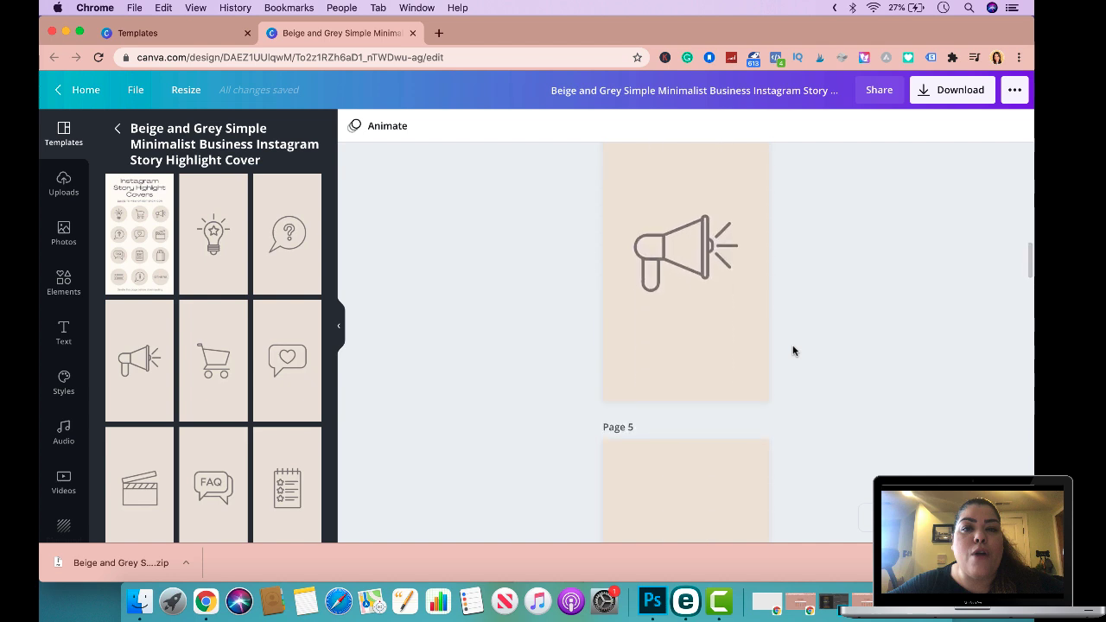
pyautogui.scroll(-6, 793, 351)
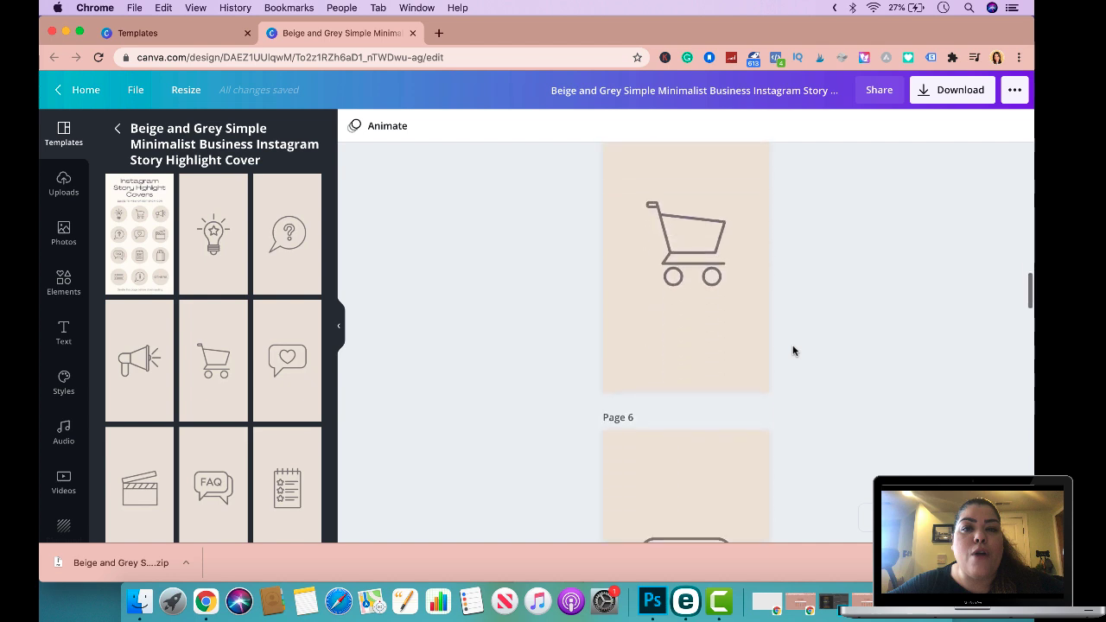
pyautogui.scroll(6, 793, 350)
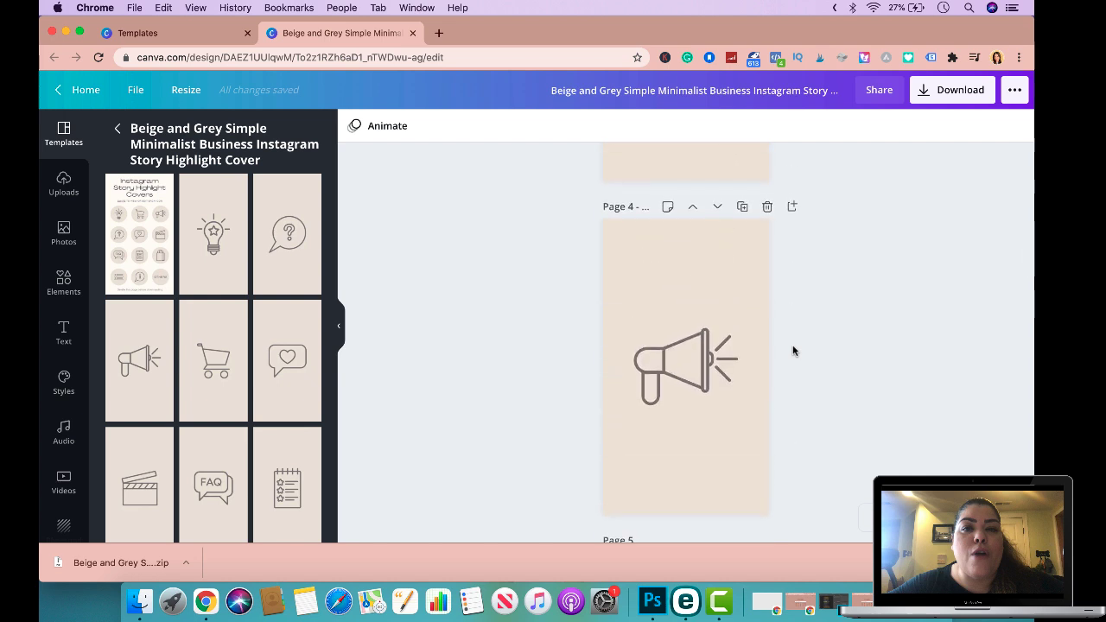
pyautogui.scroll(5, 735, 296)
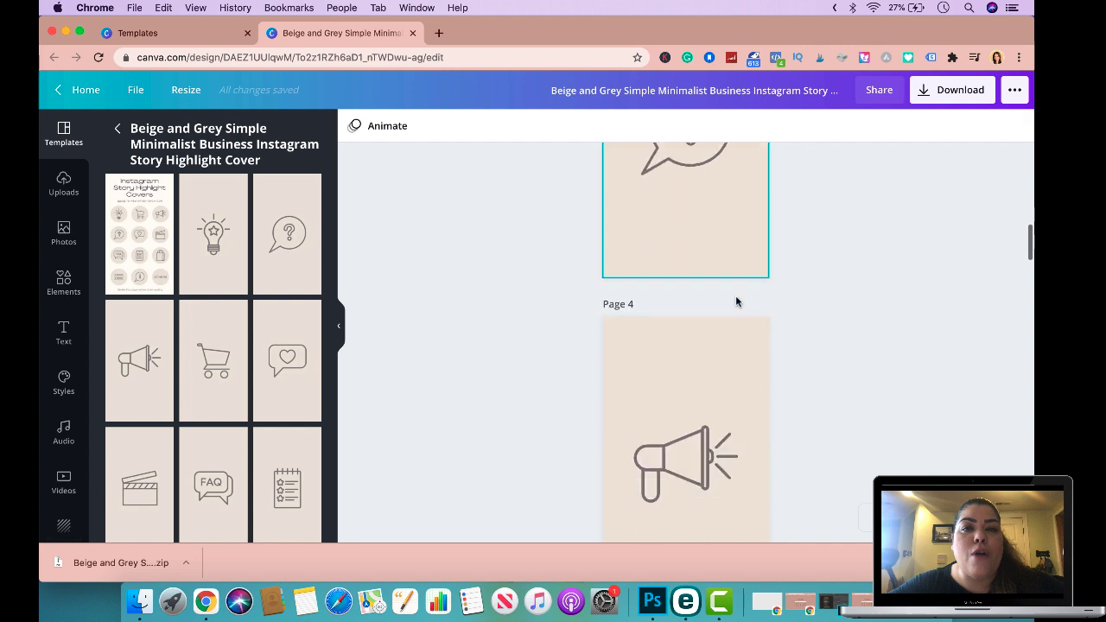
pyautogui.scroll(1, 662, 180)
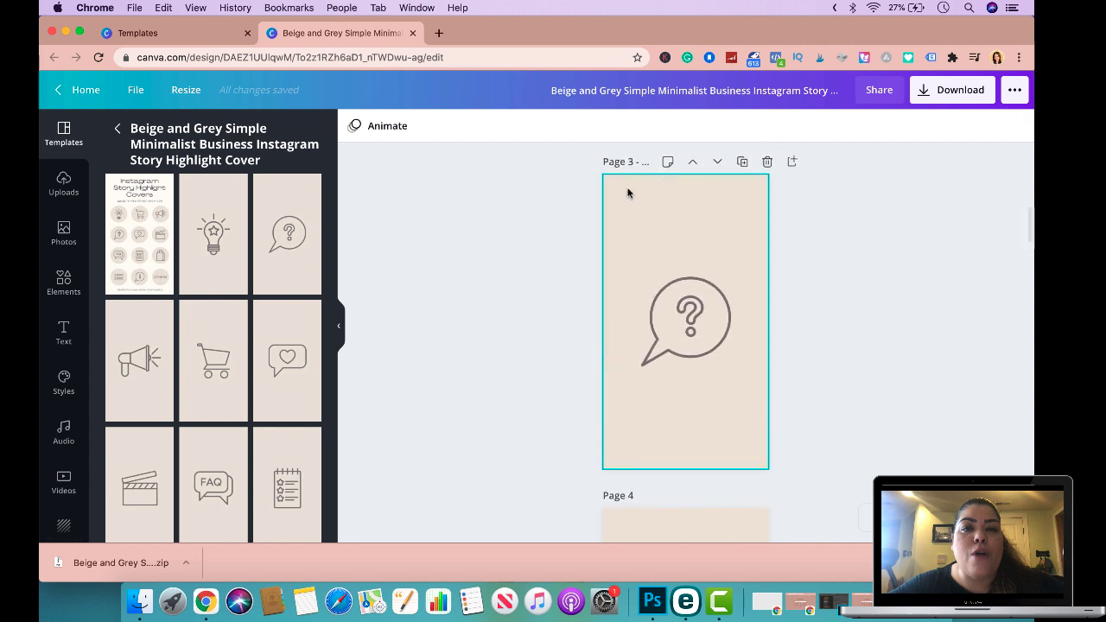
# Recolor the background of page 3, the question-mark cover, with the palest pink from the NB palette.
pyautogui.click(628, 192)
pyautogui.click(688, 315)
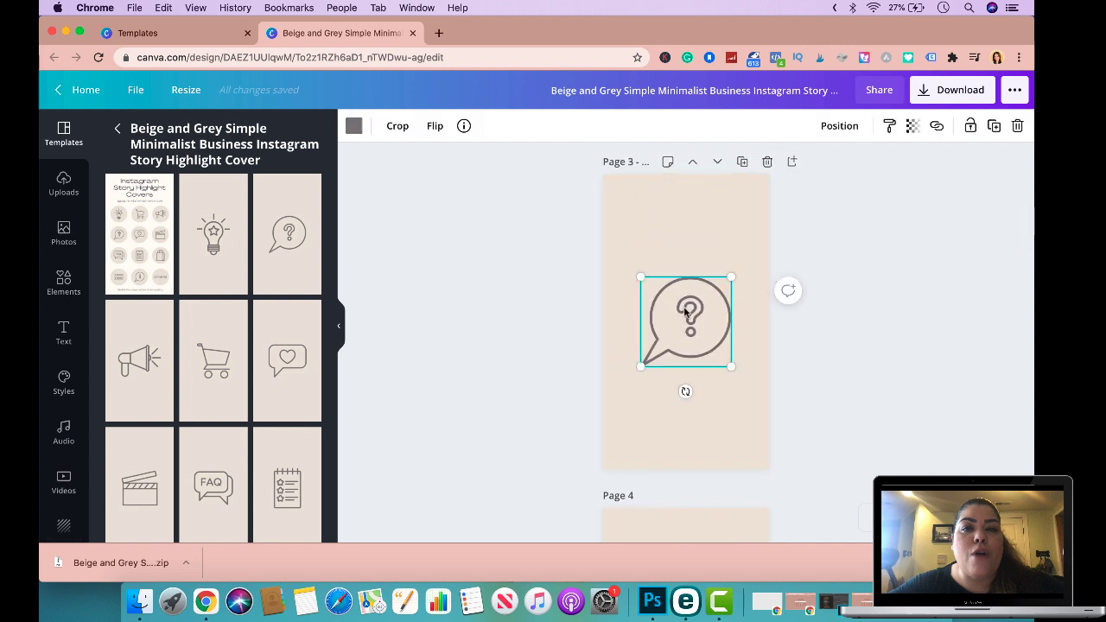
pyautogui.click(665, 236)
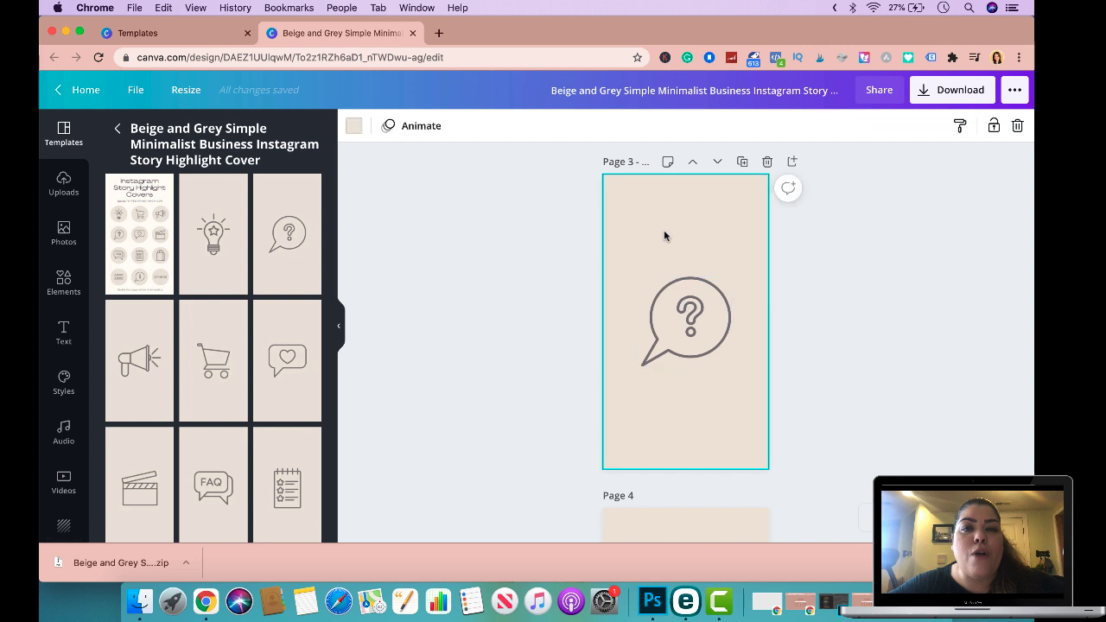
pyautogui.click(671, 312)
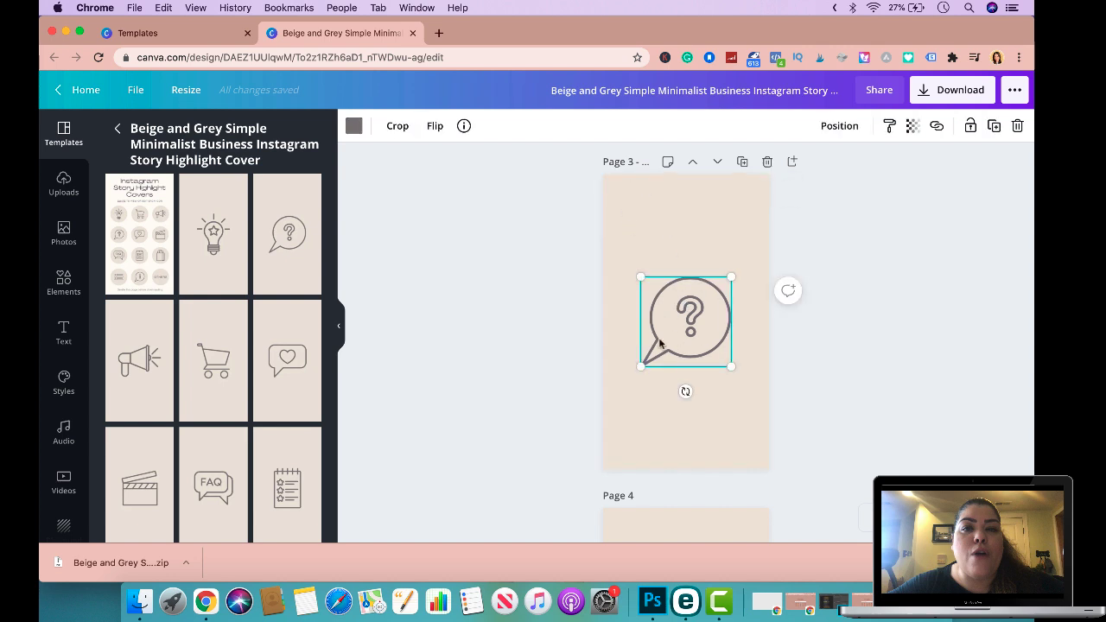
pyautogui.click(655, 234)
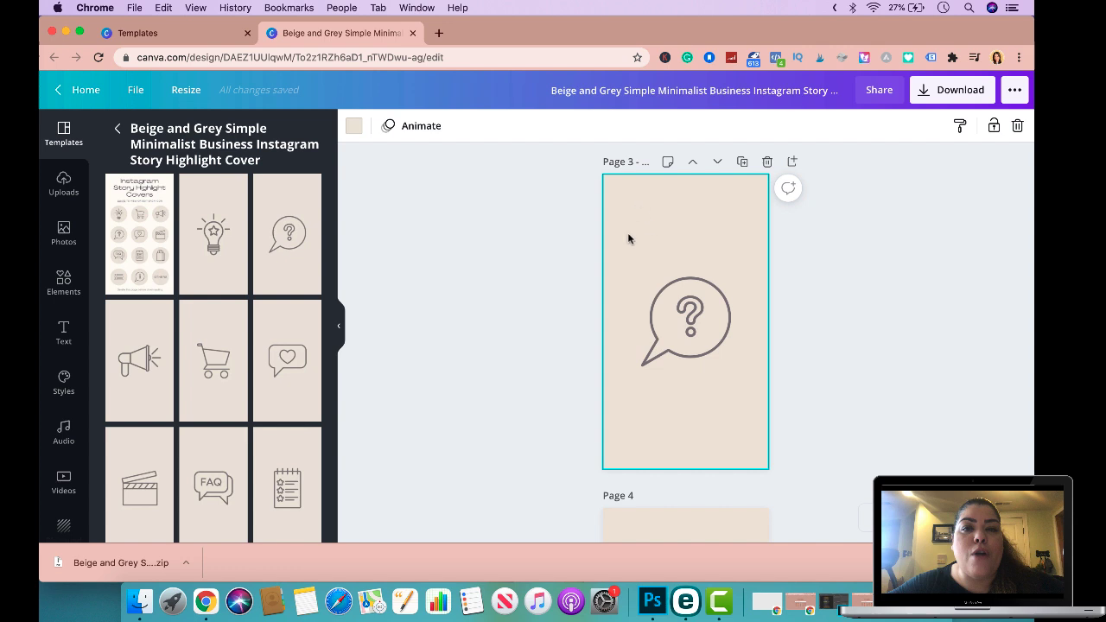
pyautogui.click(354, 127)
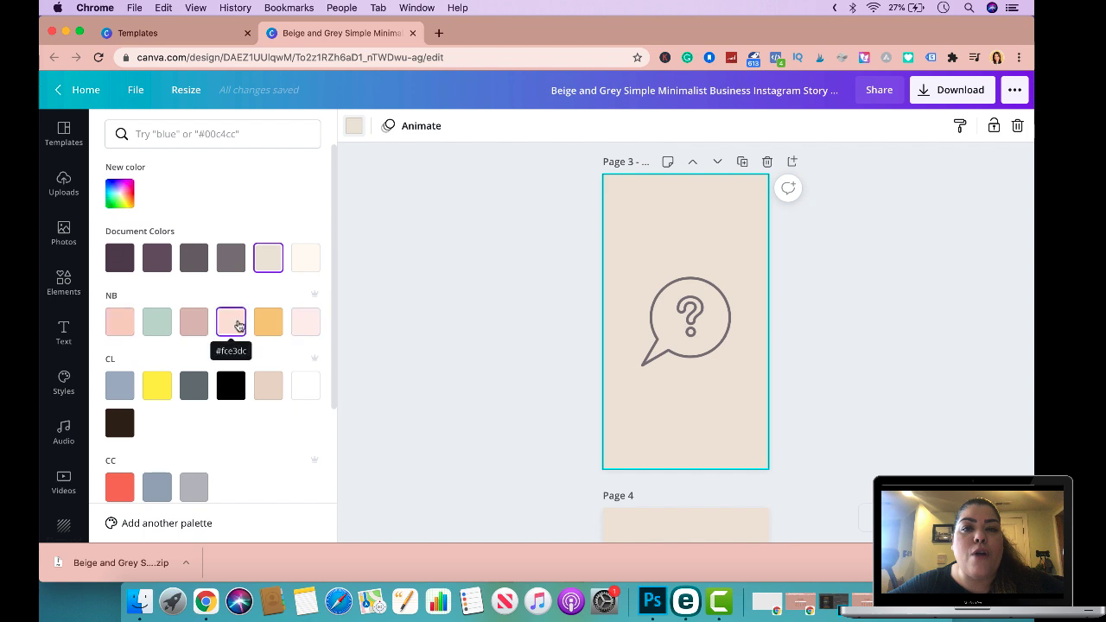
pyautogui.scroll(-4, 238, 393)
pyautogui.scroll(4, 232, 390)
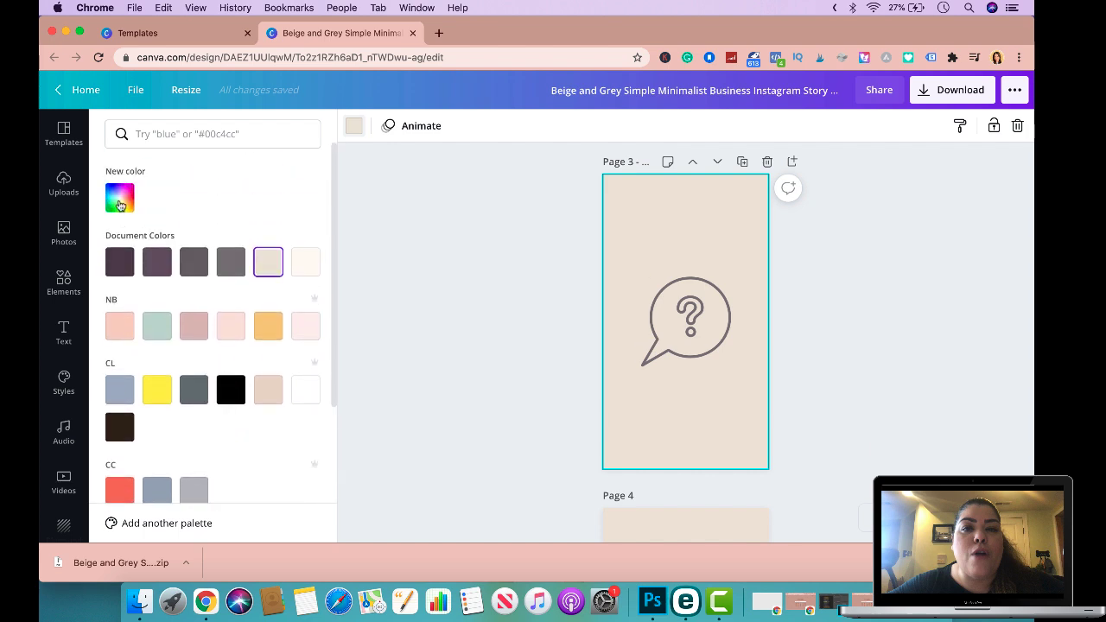
pyautogui.click(120, 198)
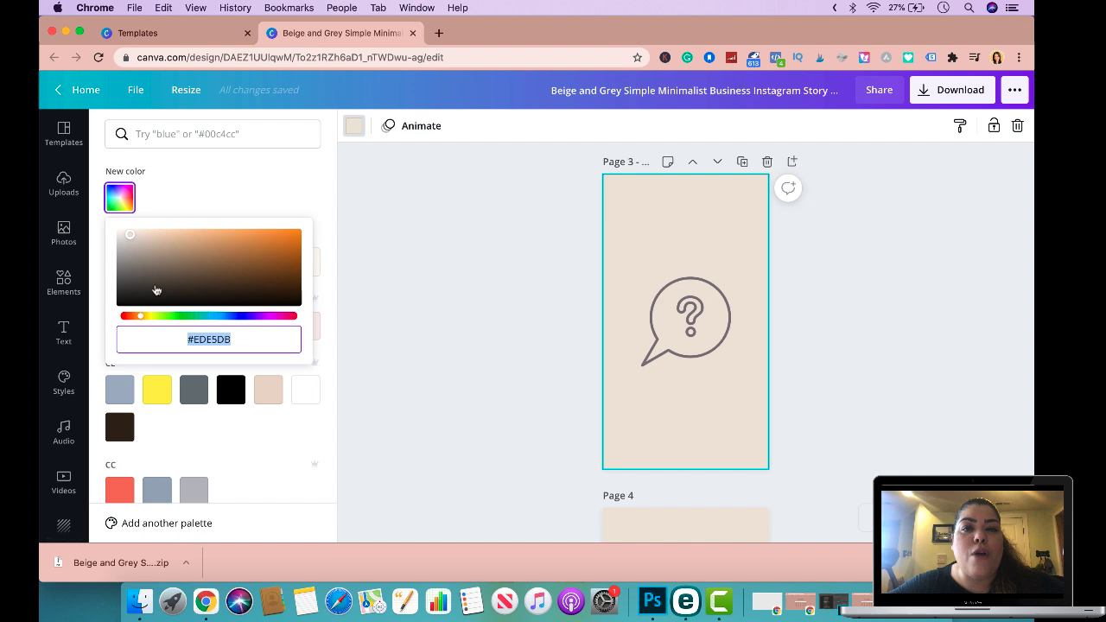
pyautogui.click(282, 209)
pyautogui.click(231, 328)
pyautogui.click(307, 334)
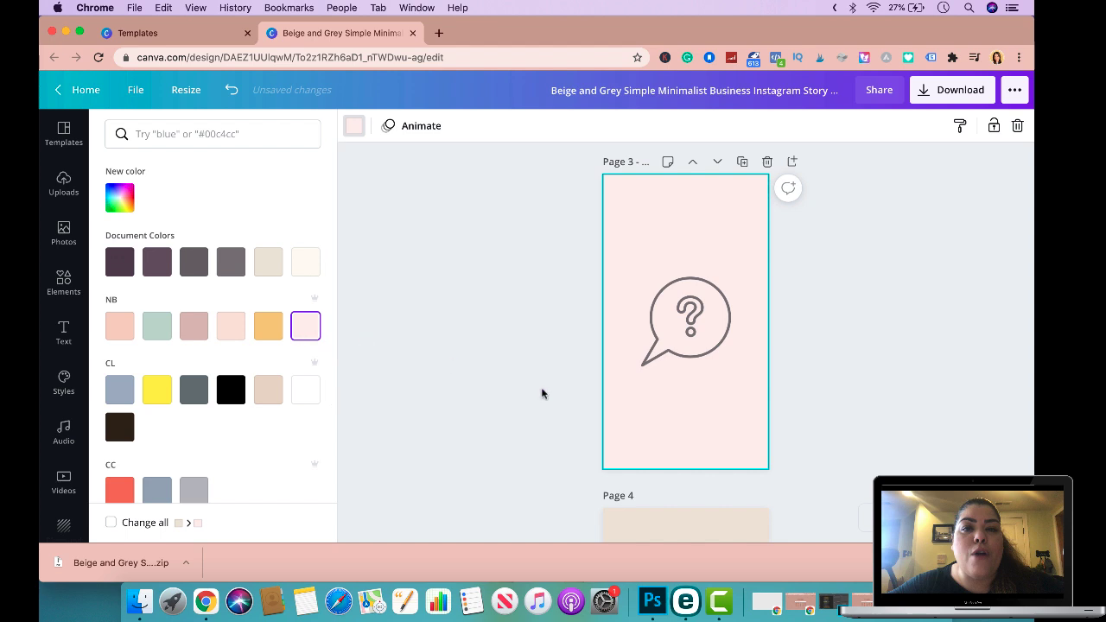
# Try white on page 3's question-mark speech bubble icon, and settle on black from the CL palette.
pyautogui.click(700, 321)
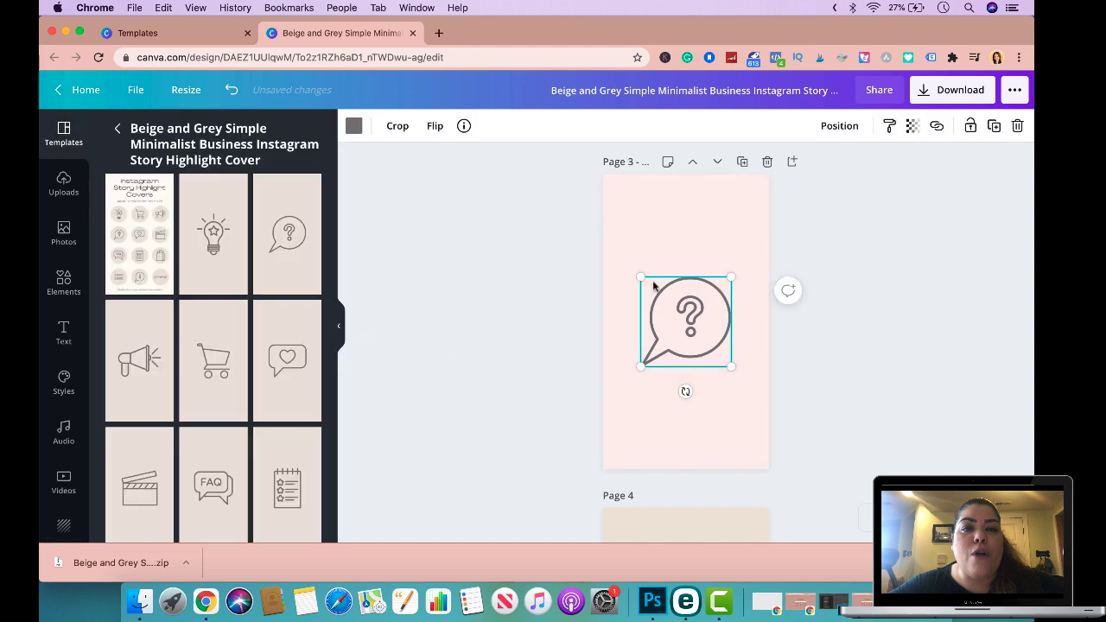
pyautogui.click(354, 127)
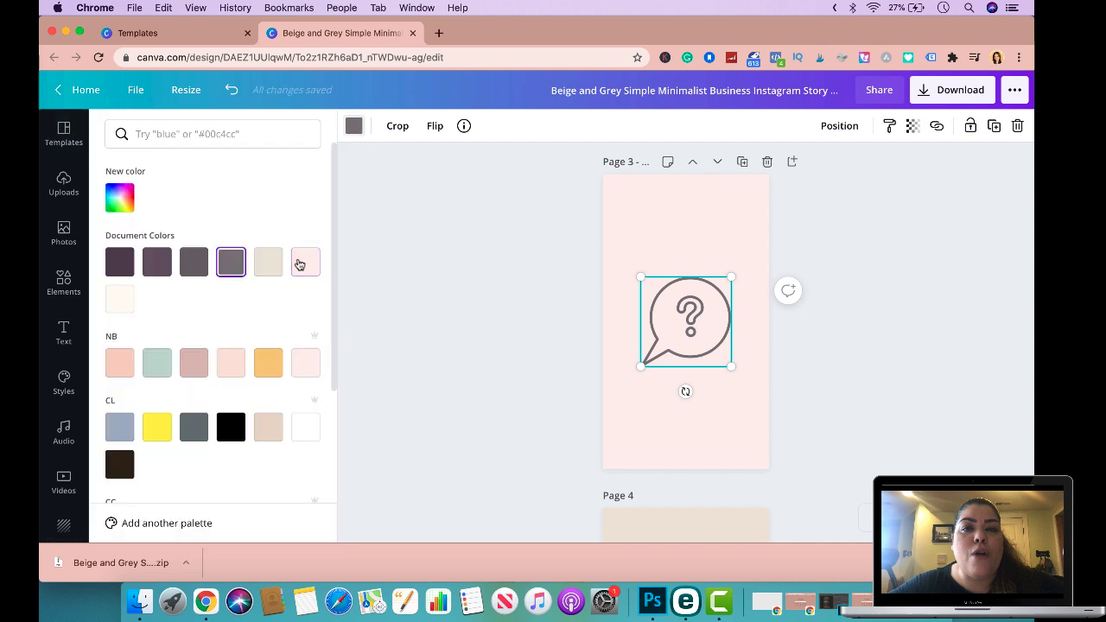
pyautogui.click(309, 427)
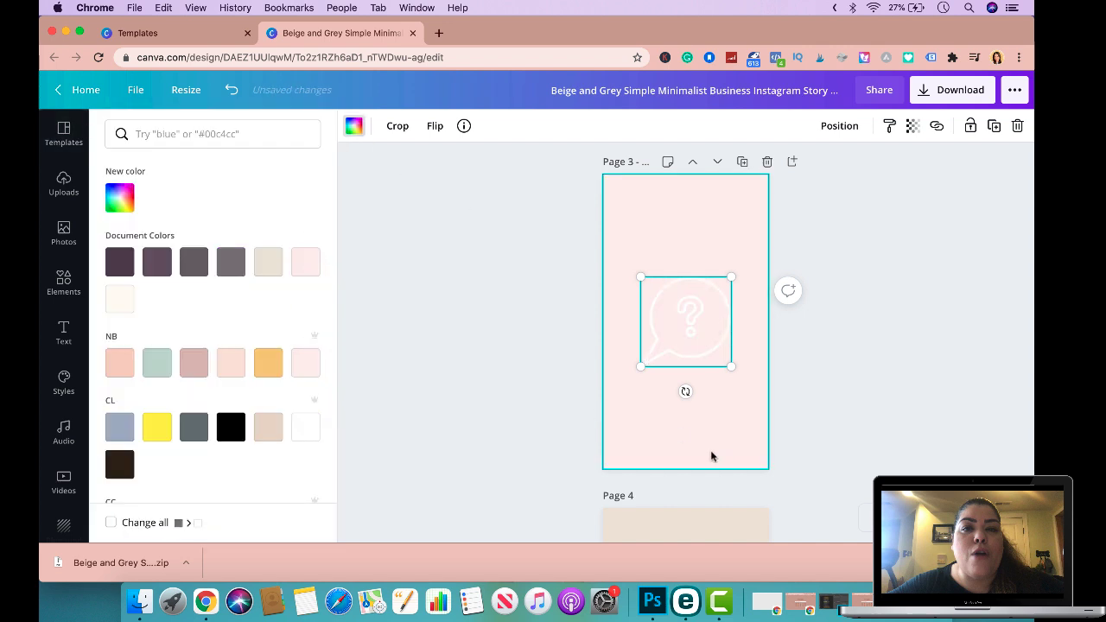
pyautogui.click(231, 427)
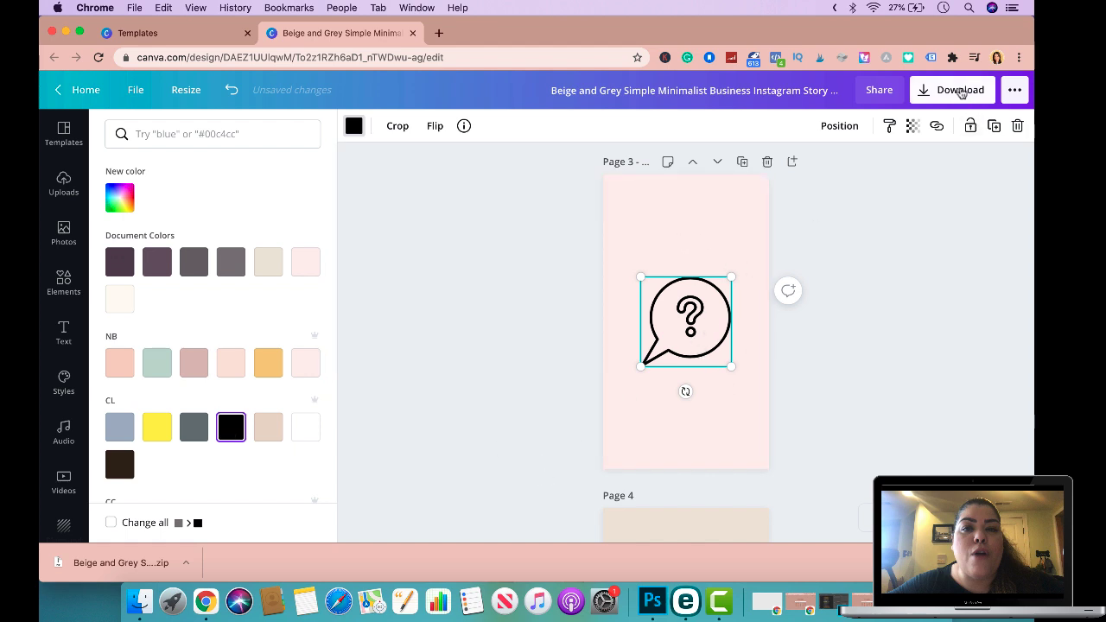
# Download only pages 2 to 6 of the design as PNG and dismiss the saved-design dialog.
pyautogui.click(961, 92)
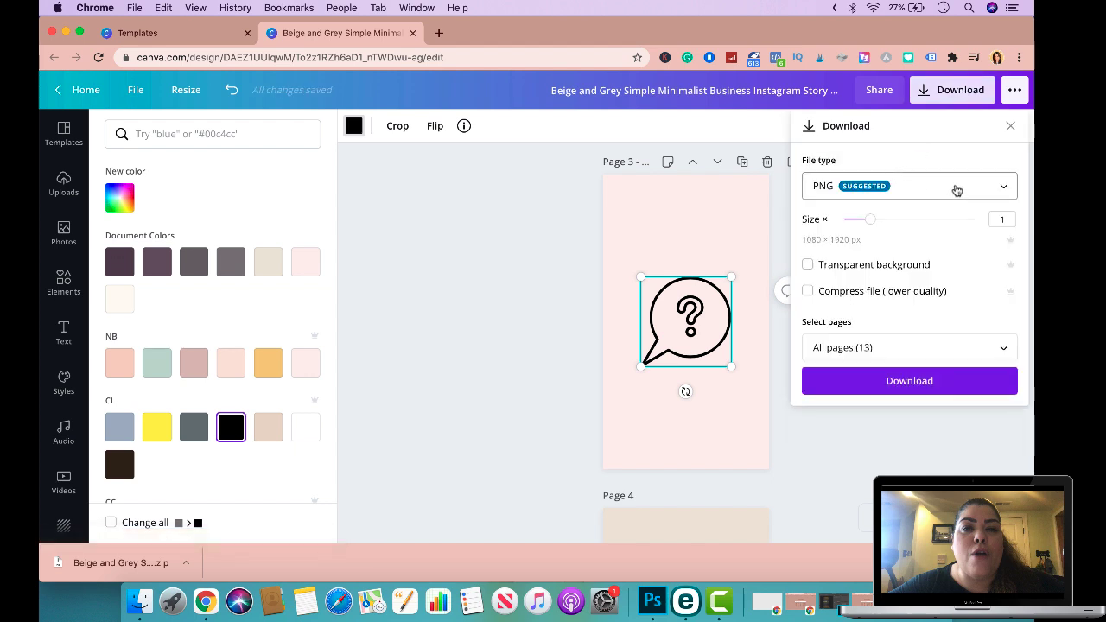
pyautogui.click(857, 348)
pyautogui.scroll(-1, 943, 228)
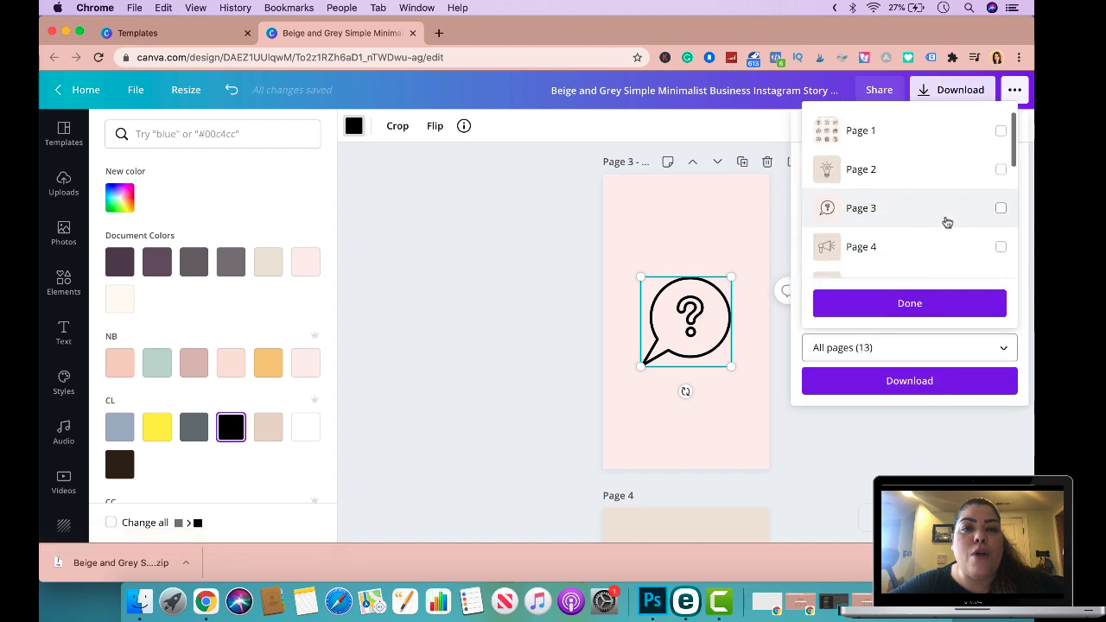
pyautogui.click(1000, 169)
pyautogui.click(1001, 209)
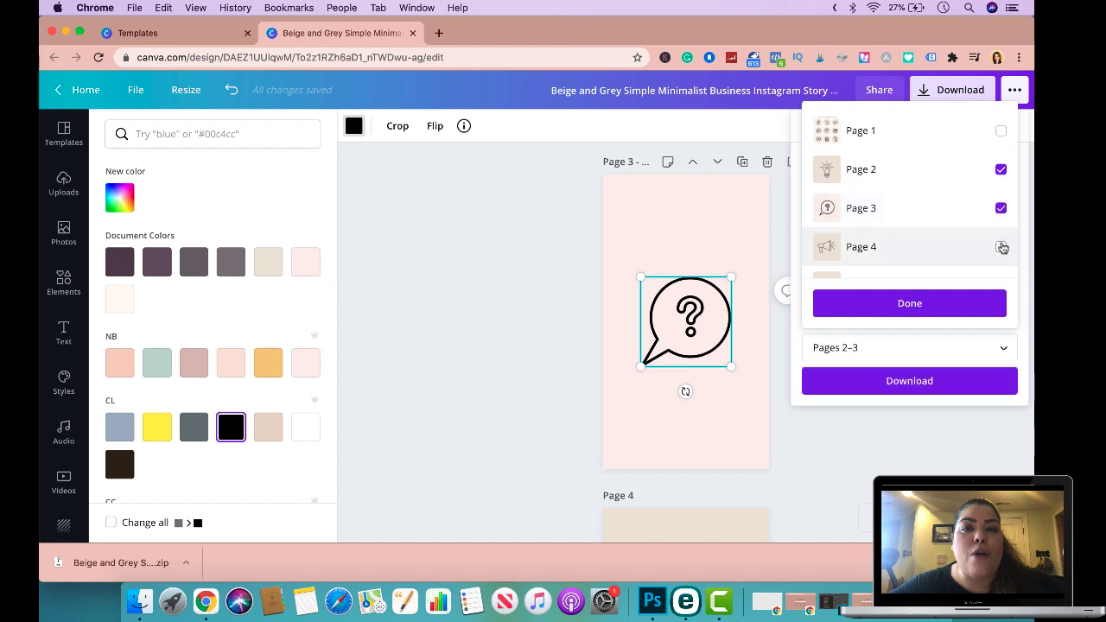
pyautogui.click(1000, 247)
pyautogui.scroll(-1, 1001, 246)
pyautogui.click(1001, 228)
pyautogui.click(1000, 265)
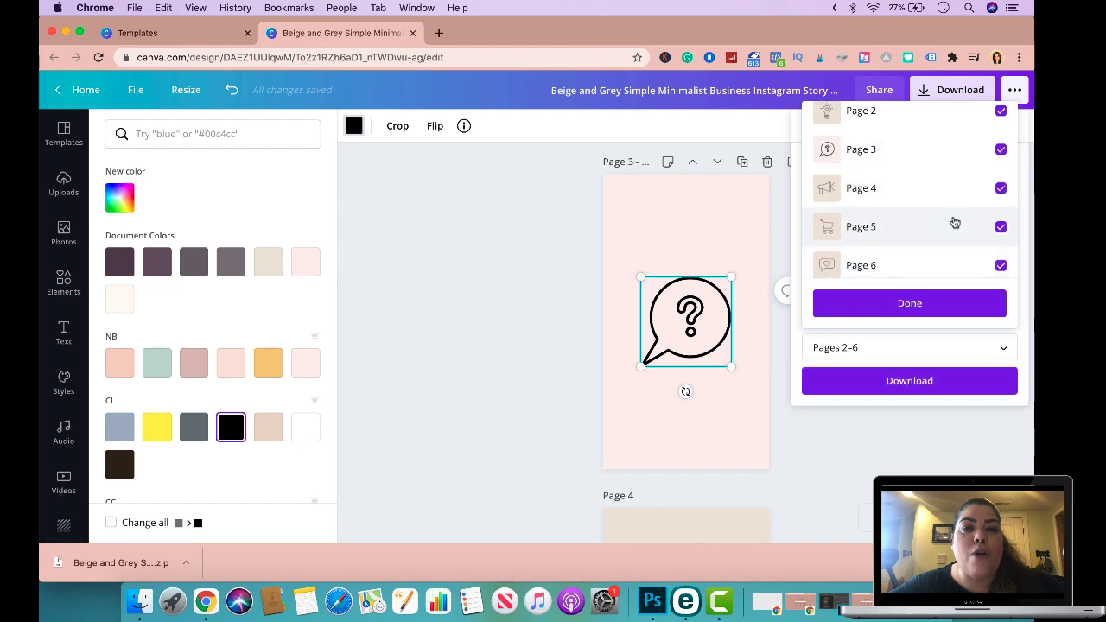
pyautogui.scroll(-2, 948, 237)
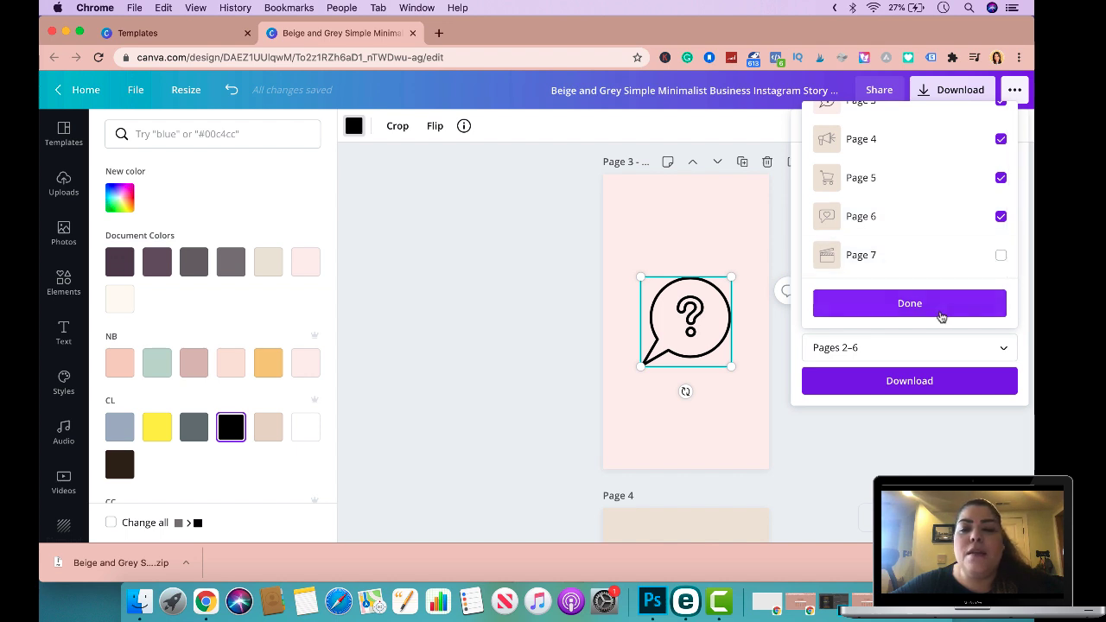
pyautogui.click(940, 308)
pyautogui.click(930, 388)
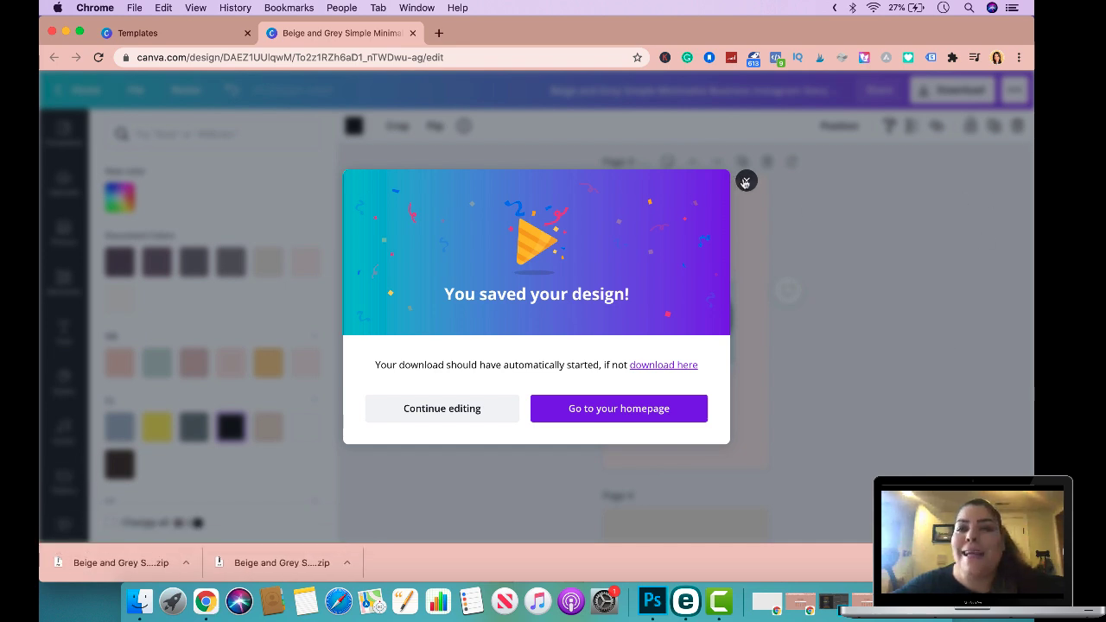
pyautogui.click(744, 182)
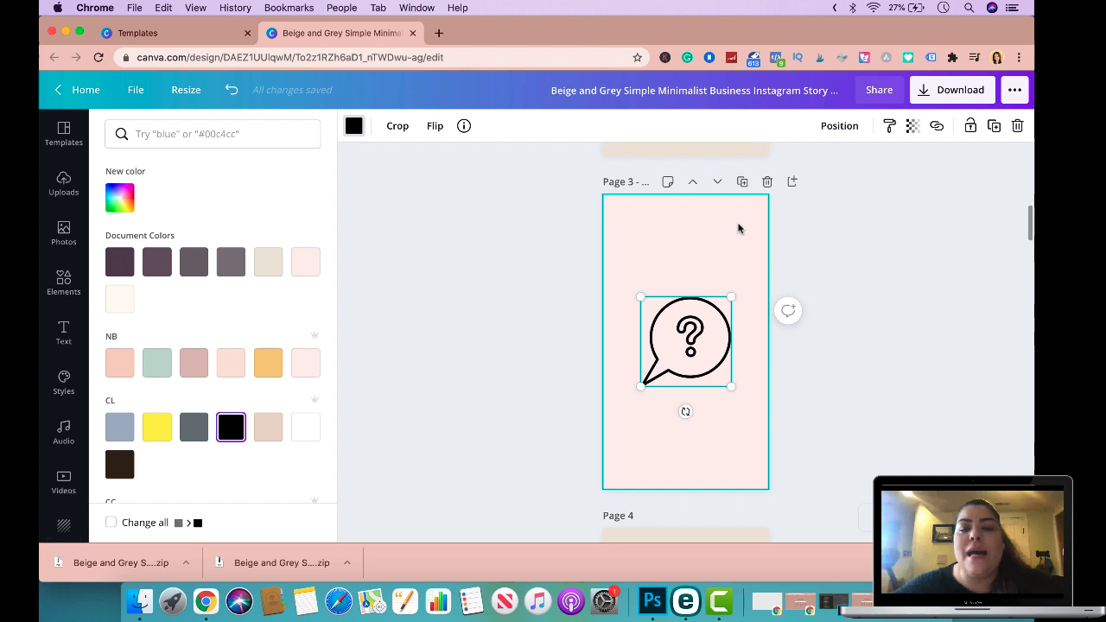
# Leave the editor for the home page and open the template library.
pyautogui.scroll(10, 736, 223)
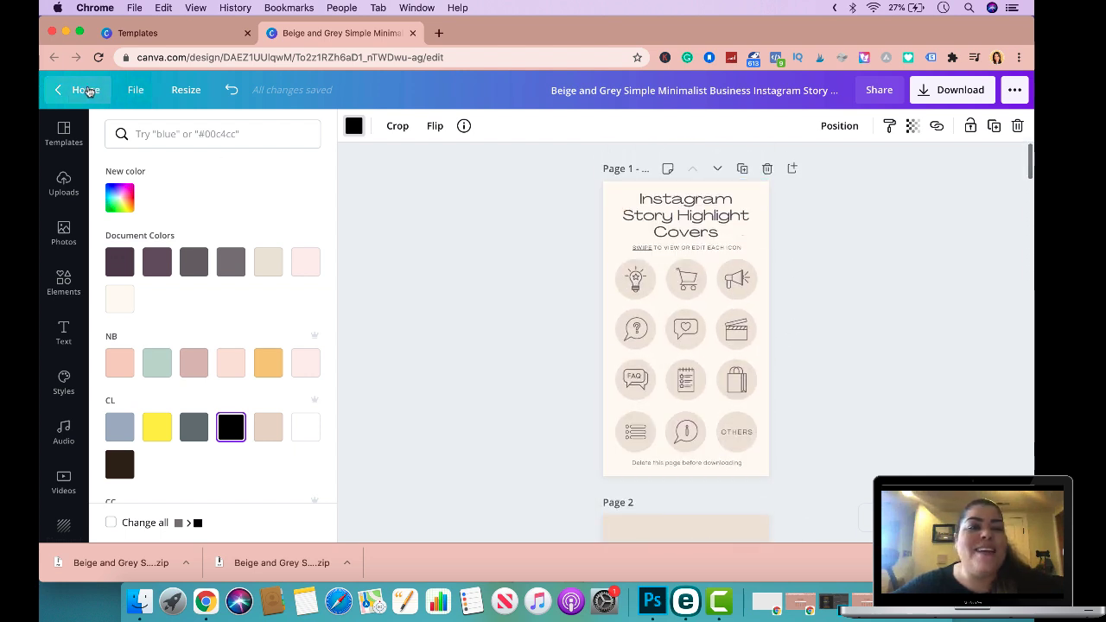
pyautogui.click(80, 90)
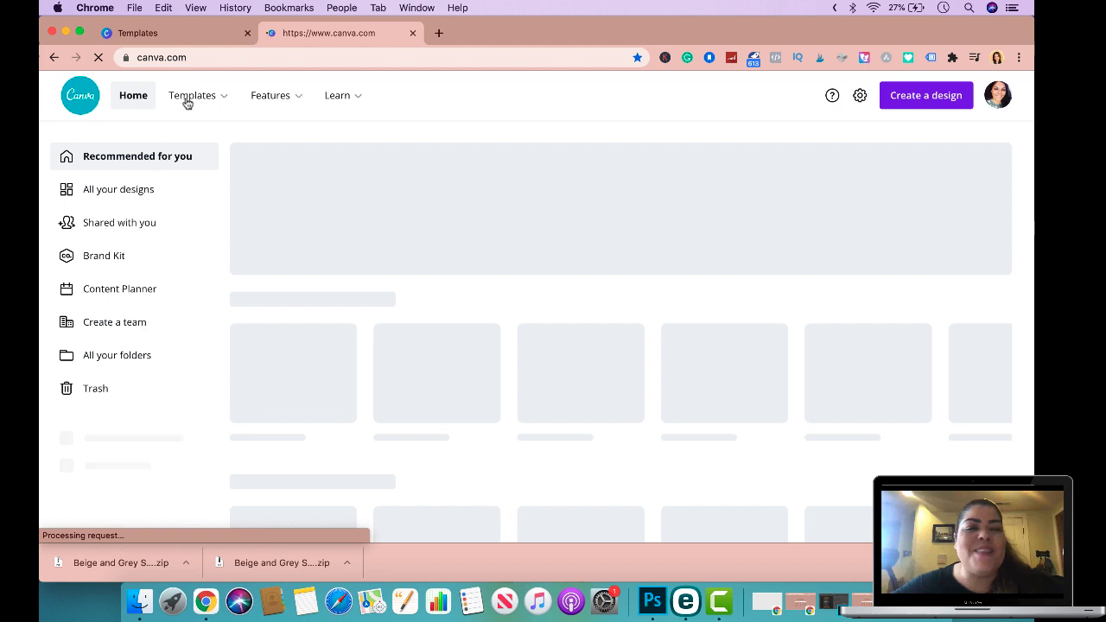
pyautogui.moveTo(186, 103)
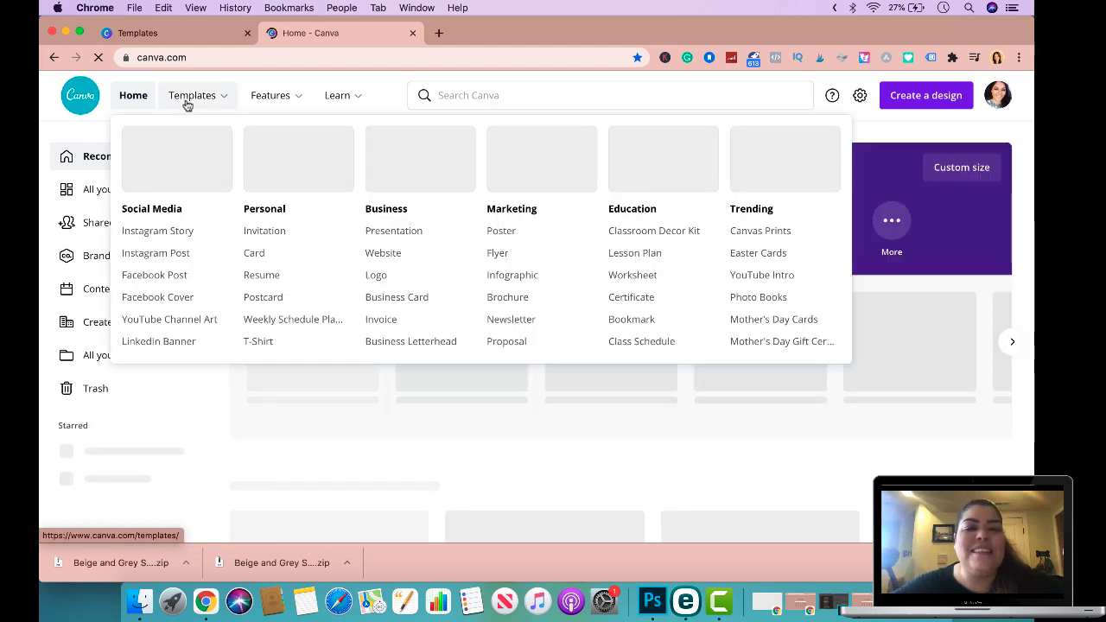
pyautogui.click(186, 103)
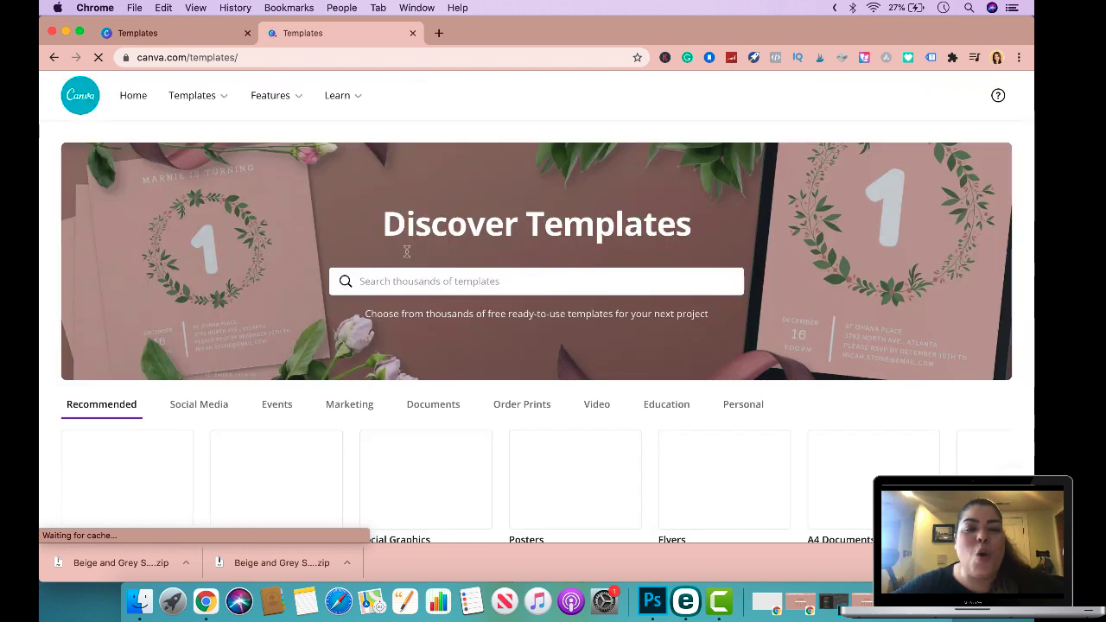
# Search the templates for Instagram Story Highlight Covers and locate the option to create a blank cover.
pyautogui.click(392, 281)
pyautogui.write('i')
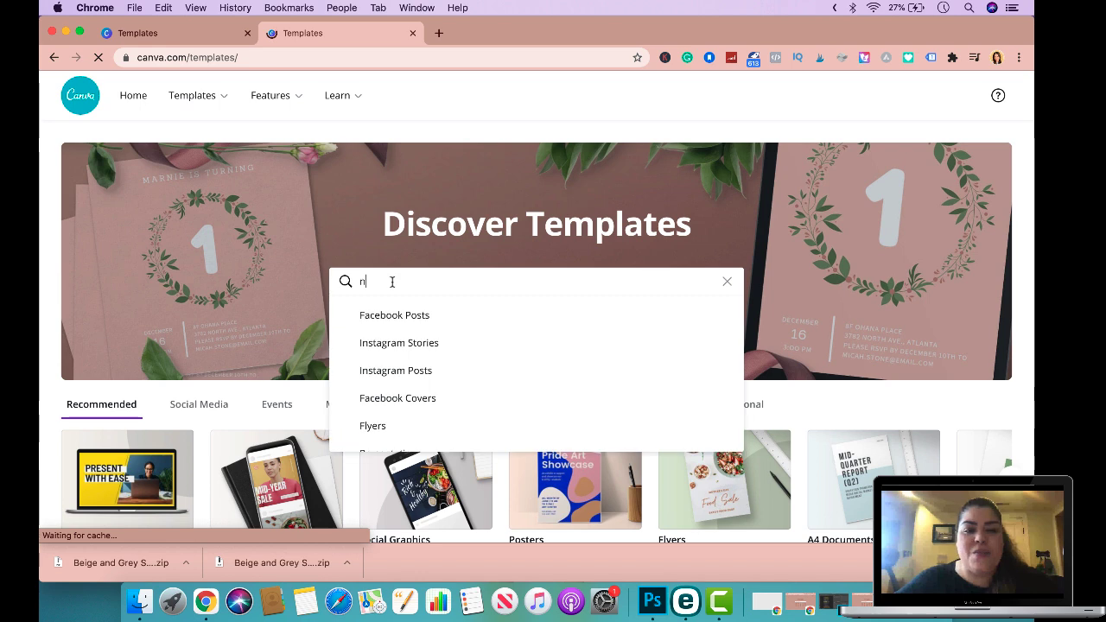
pyautogui.write('n')
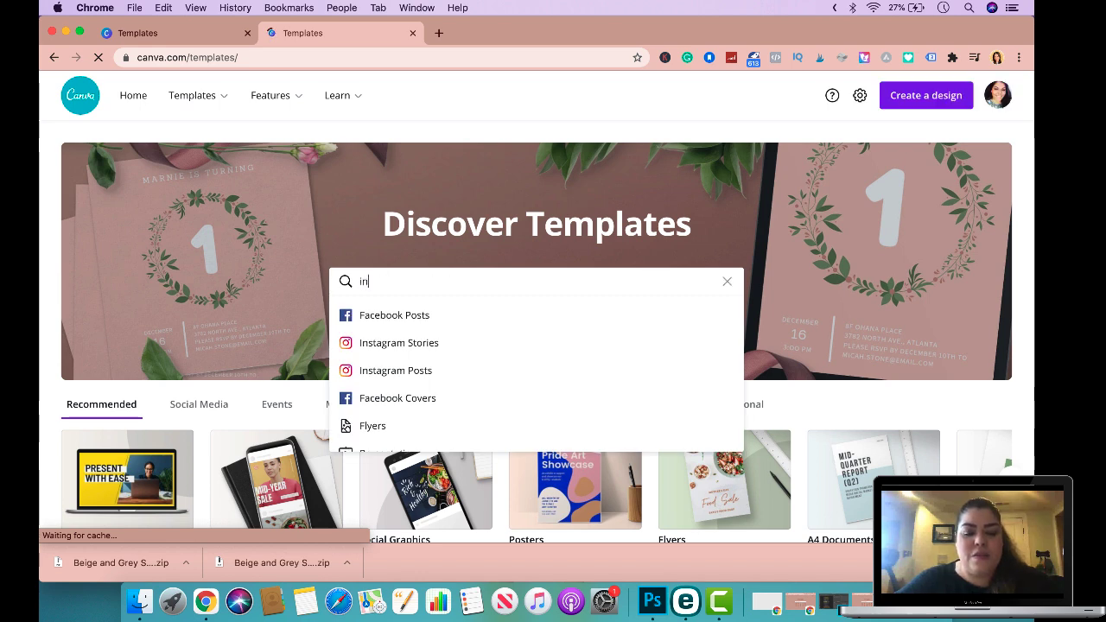
pyautogui.write('stagram story hi')
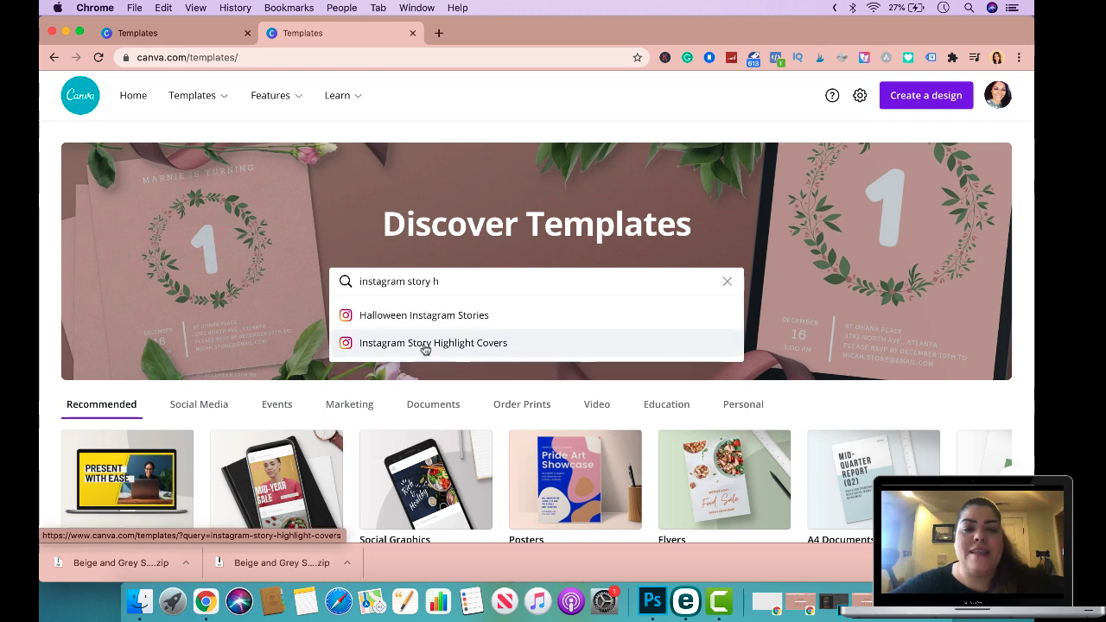
pyautogui.click(423, 348)
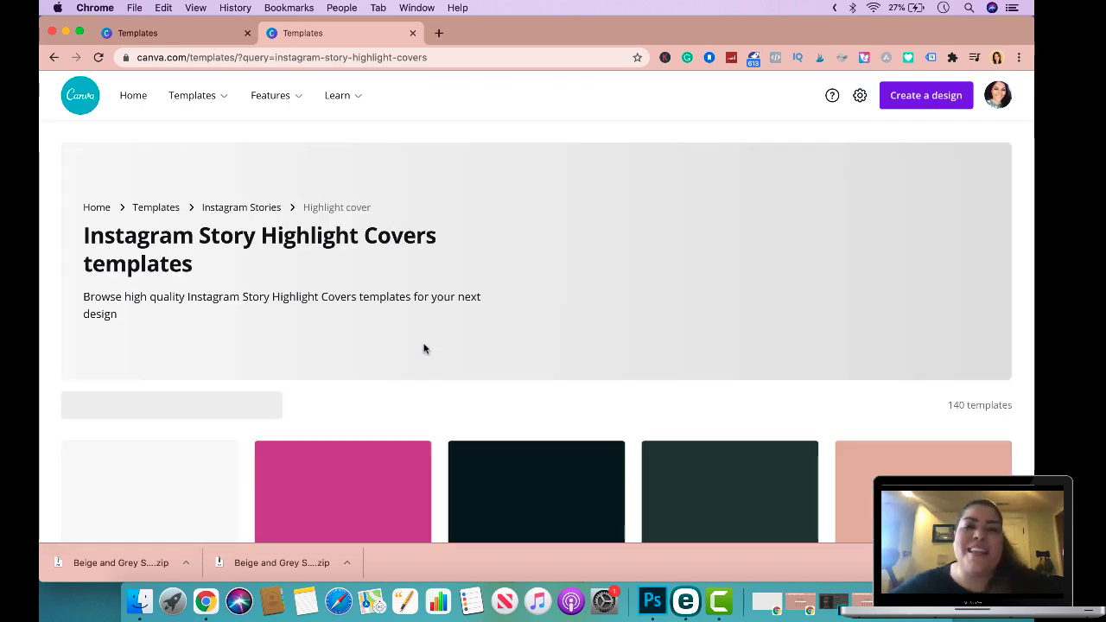
pyautogui.scroll(-2, 603, 380)
pyautogui.scroll(2, 603, 381)
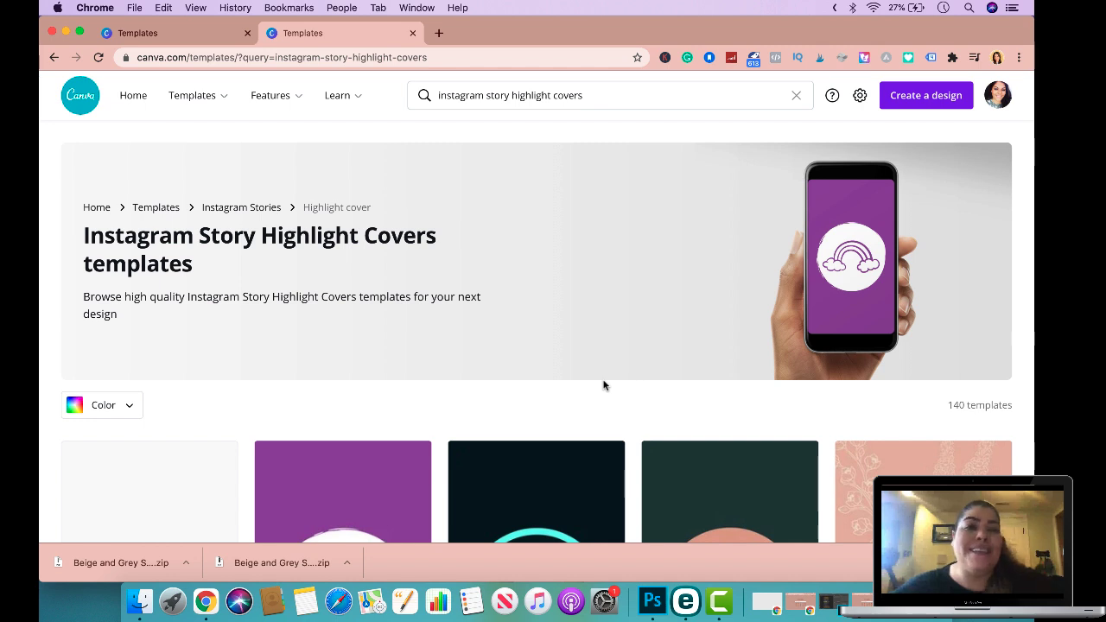
pyautogui.scroll(-3, 613, 406)
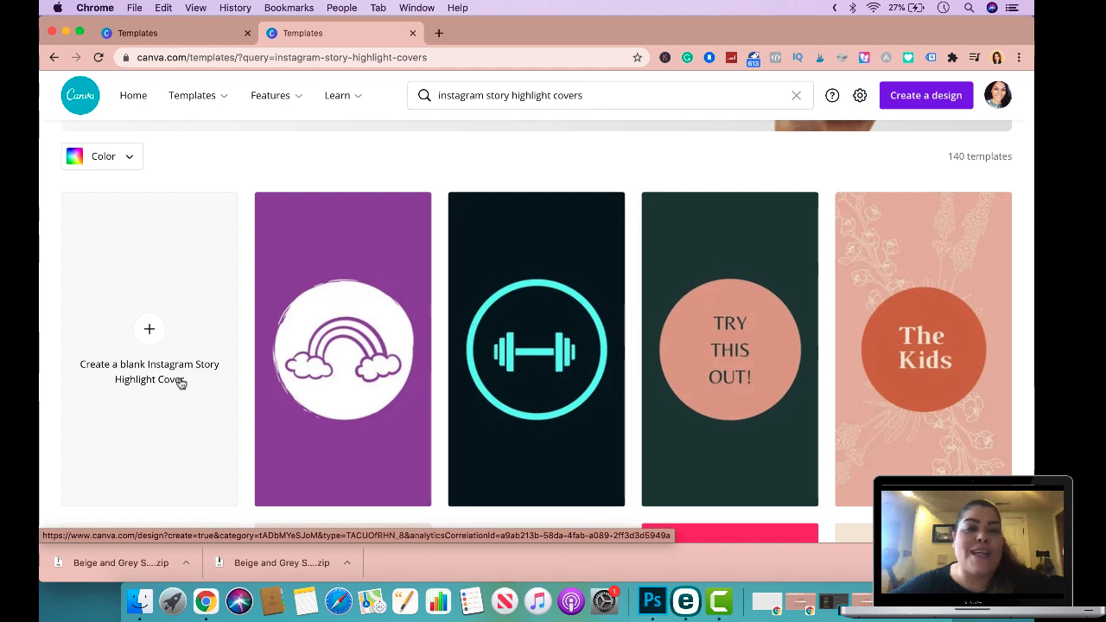
# Browse the highlight cover templates and start a design from the Light Brown Leaves DIY Influencer Instagram Highlight Cover Set.
pyautogui.moveTo(357, 417)
pyautogui.scroll(-5, 356, 417)
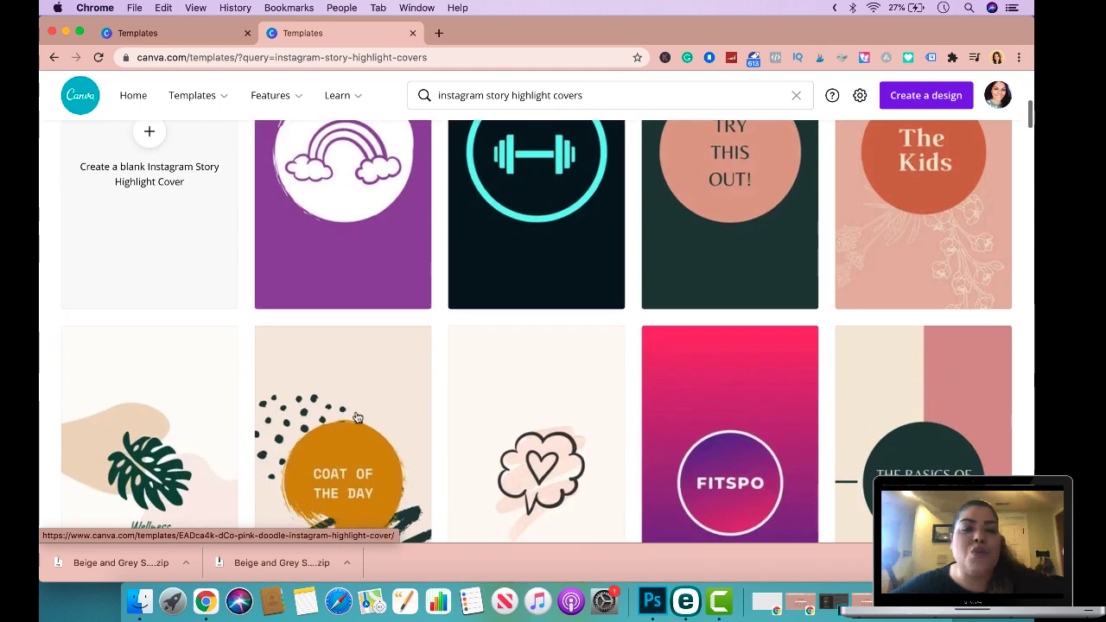
pyautogui.scroll(-1, 562, 400)
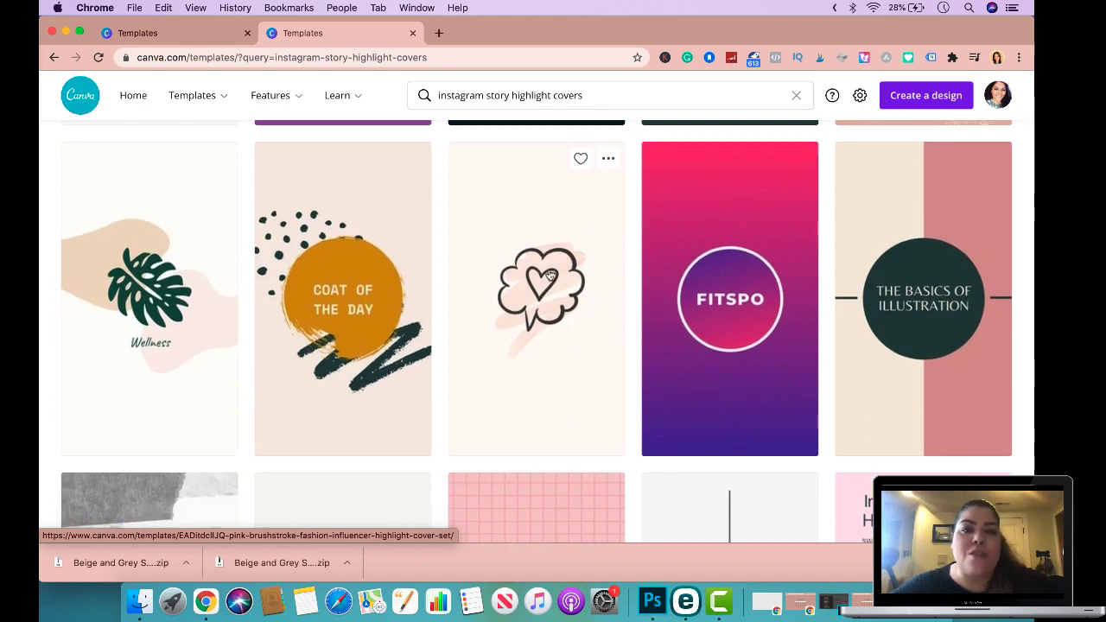
pyautogui.scroll(-3, 550, 274)
pyautogui.scroll(2, 550, 279)
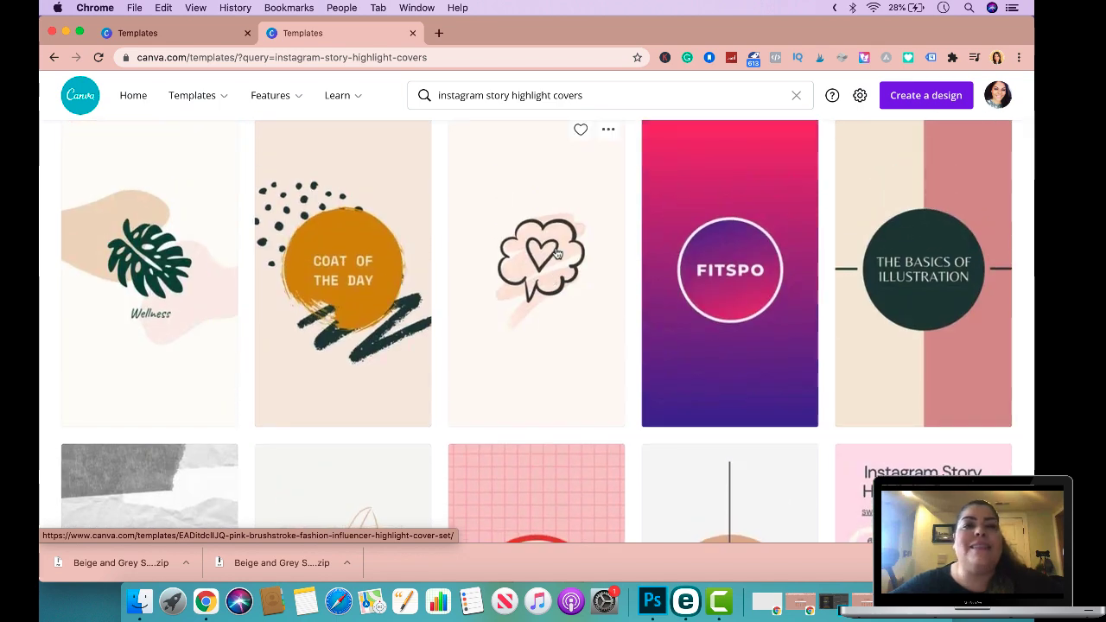
pyautogui.scroll(-5, 557, 252)
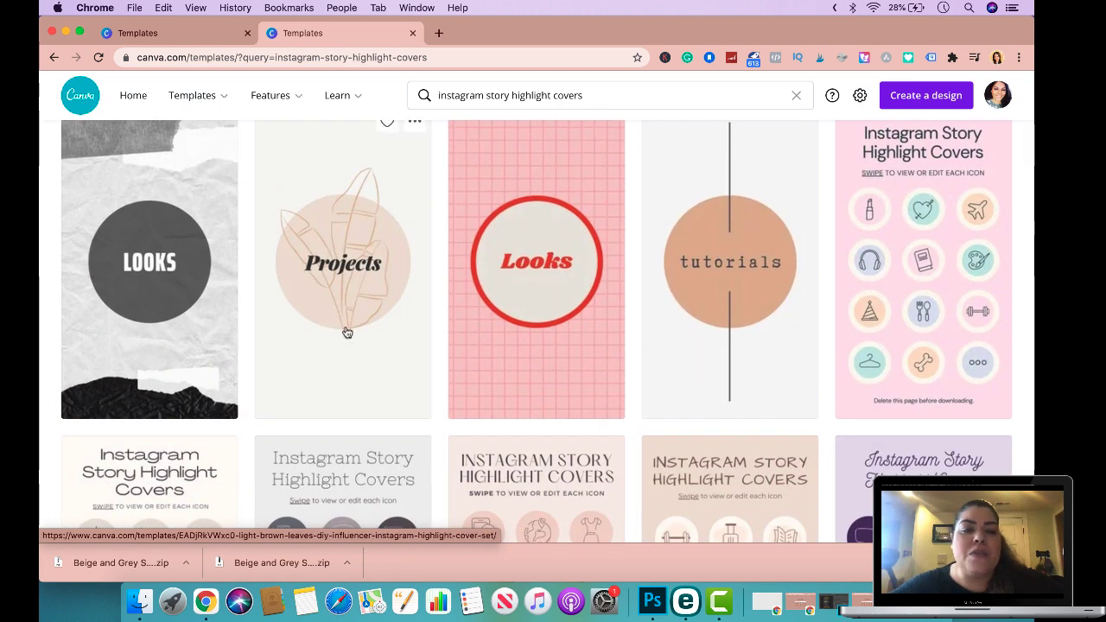
pyautogui.click(346, 241)
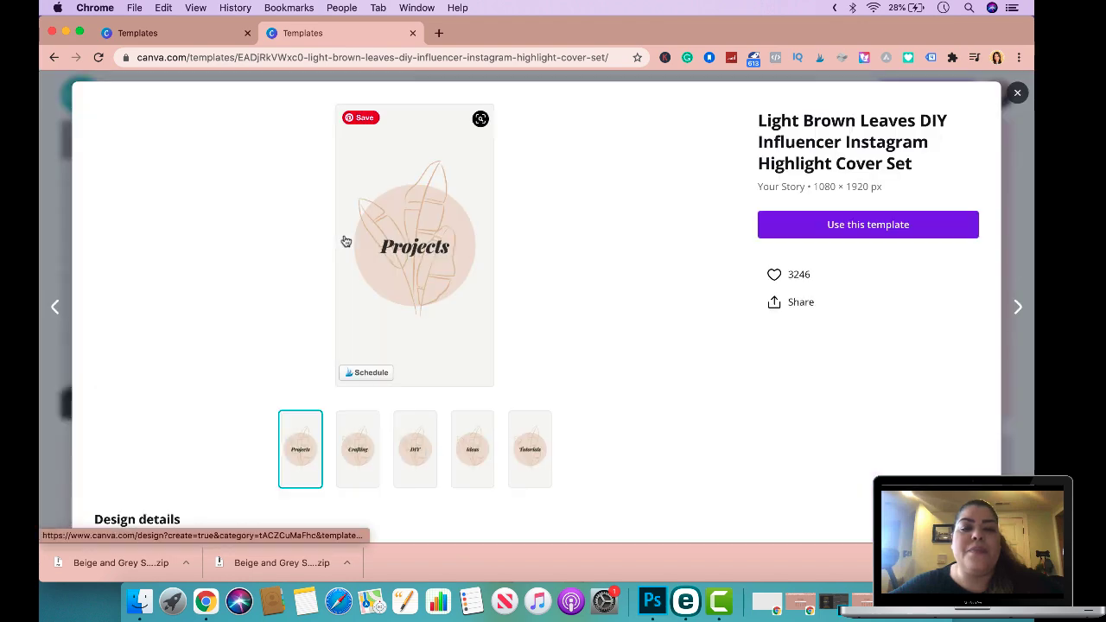
pyautogui.click(869, 226)
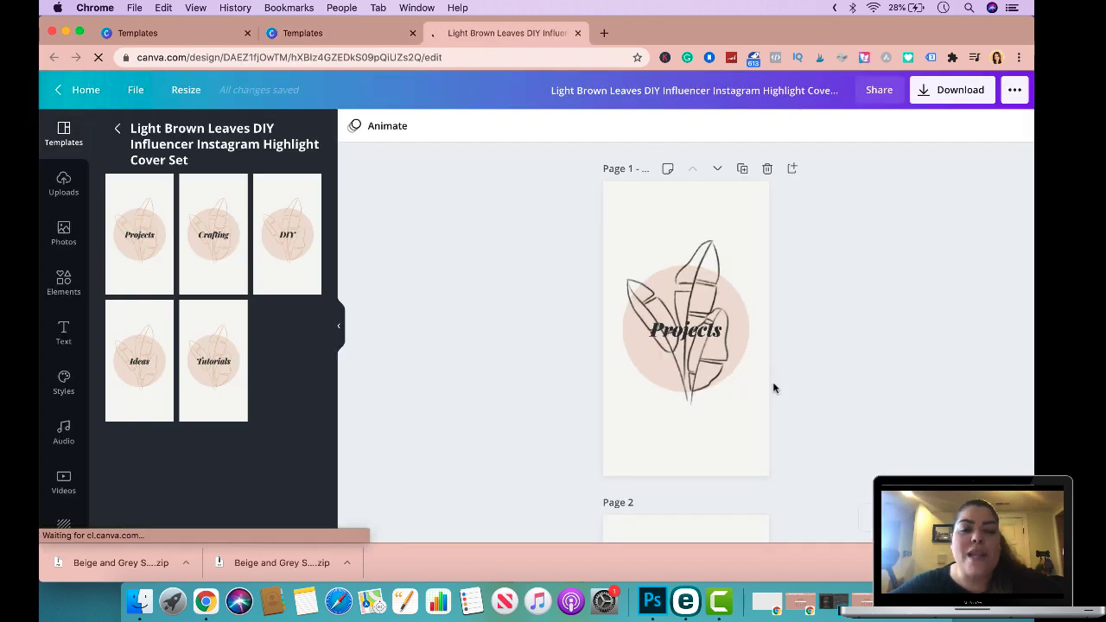
# Delete the leaf drawing from page 1 and change its title from "Projects" to "About Me".
pyautogui.click(703, 254)
pyautogui.press('Delete')
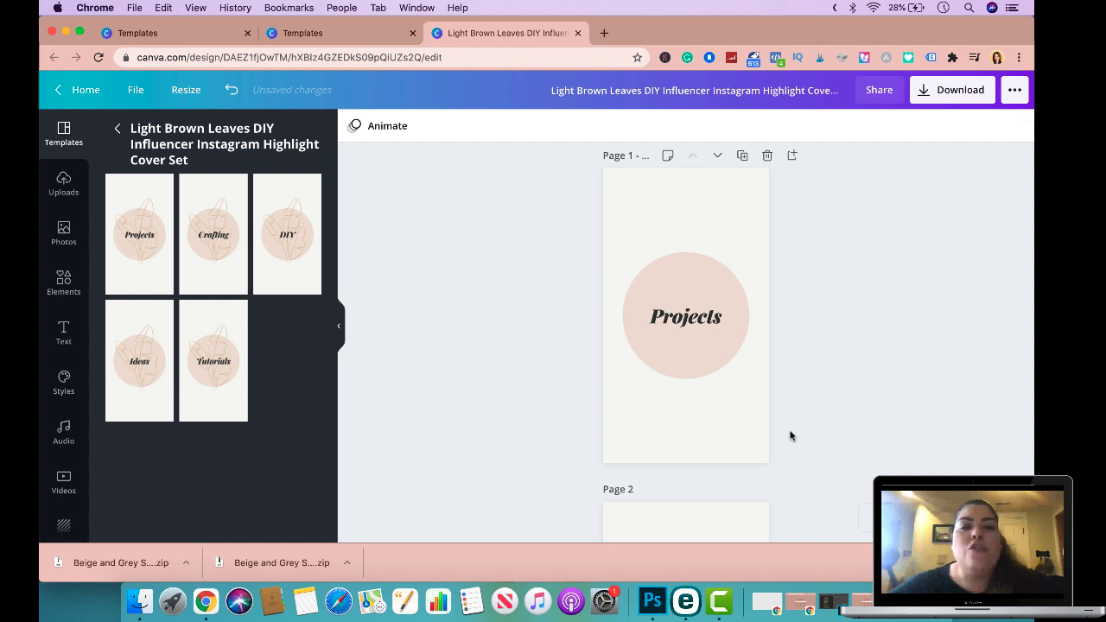
pyautogui.doubleClick(679, 318)
pyautogui.write('About me')
pyautogui.press('BackSpace')
pyautogui.press('BackSpace')
pyautogui.write('M')
pyautogui.press('BackSpace')
pyautogui.write('Me')
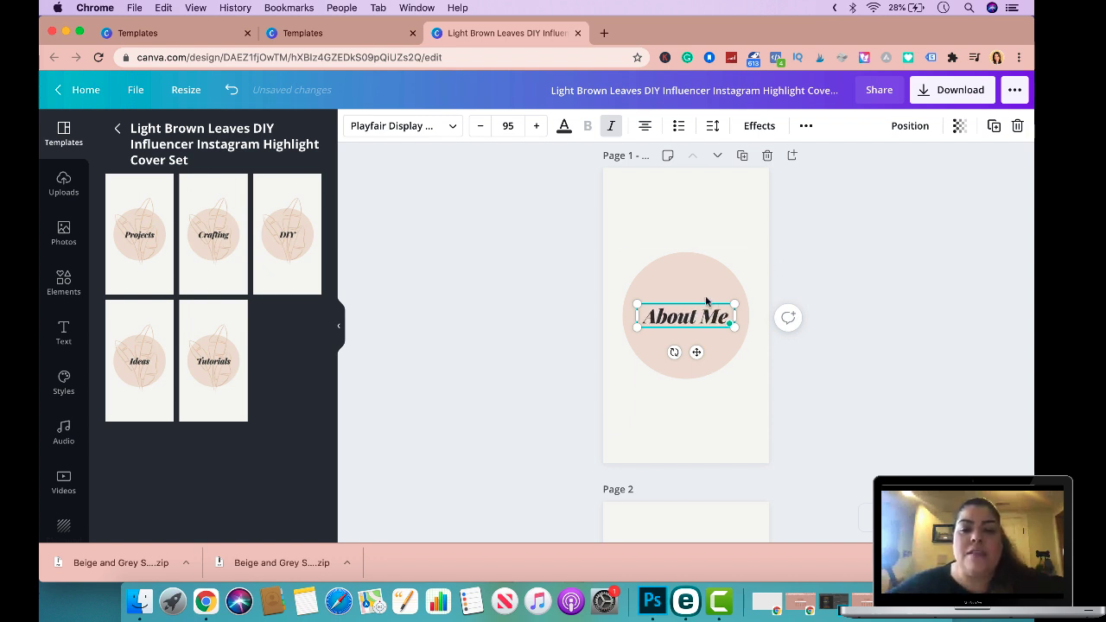
pyautogui.click(896, 239)
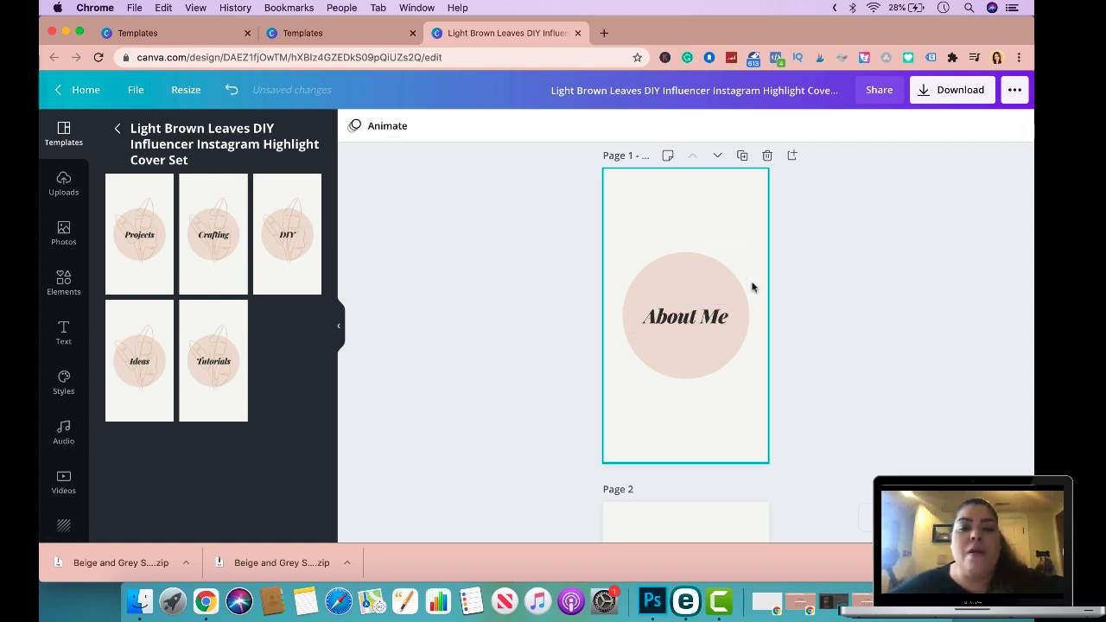
# Duplicate the "About Me" page and change the copy's title to "Shop Now".
pyautogui.click(741, 154)
pyautogui.doubleClick(698, 340)
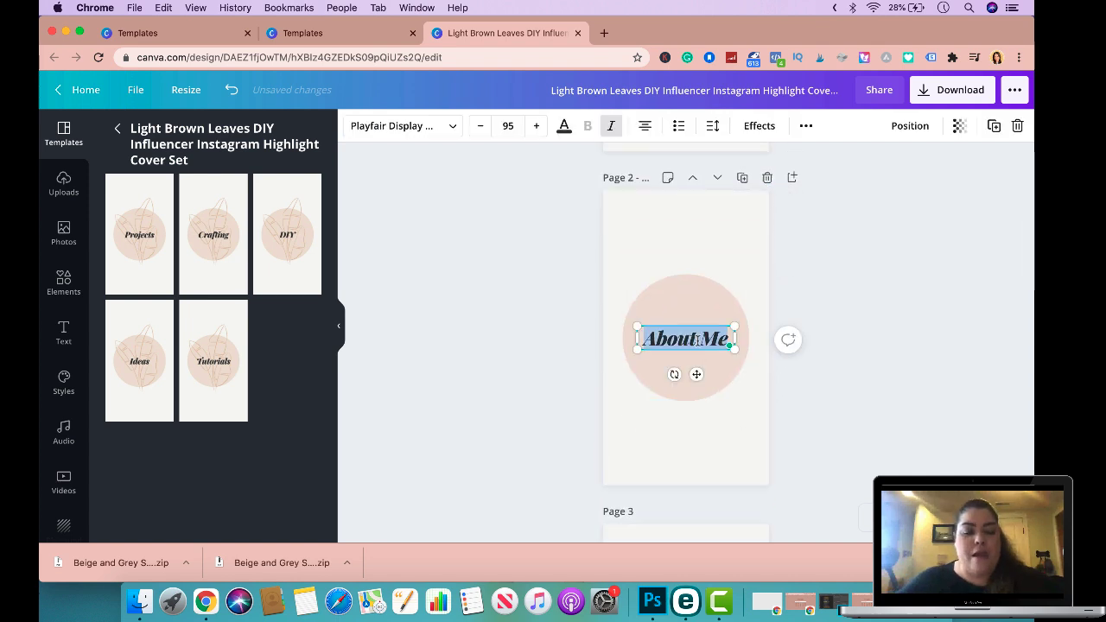
pyautogui.write('Shop Now')
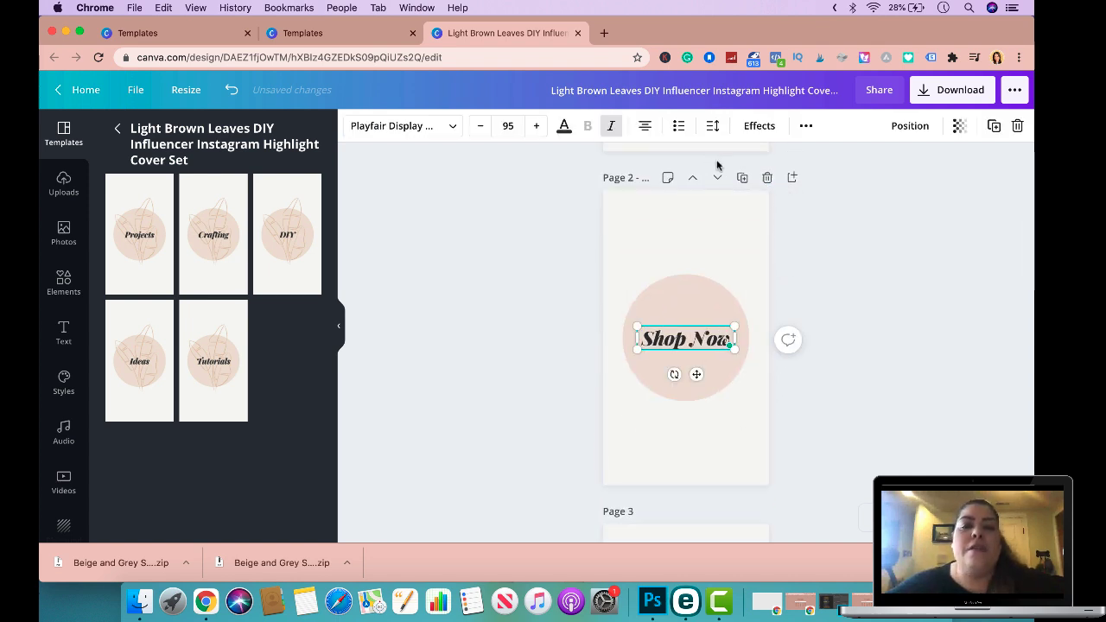
# Duplicate the "Shop Now" page and change the copy's title to "Questions".
pyautogui.click(741, 178)
pyautogui.click(694, 359)
pyautogui.doubleClick(694, 359)
pyautogui.write('Wyeti')
pyautogui.press('BackSpace')
pyautogui.press('BackSpace')
pyautogui.write('sions')
pyautogui.press('BackSpace')
pyautogui.press('BackSpace')
pyautogui.press('BackSpace')
pyautogui.press('BackSpace')
pyautogui.write('tions')
pyautogui.click(892, 311)
# Try black and white from the CL palette as page 1's background, and select the circle behind the title.
pyautogui.scroll(10, 891, 306)
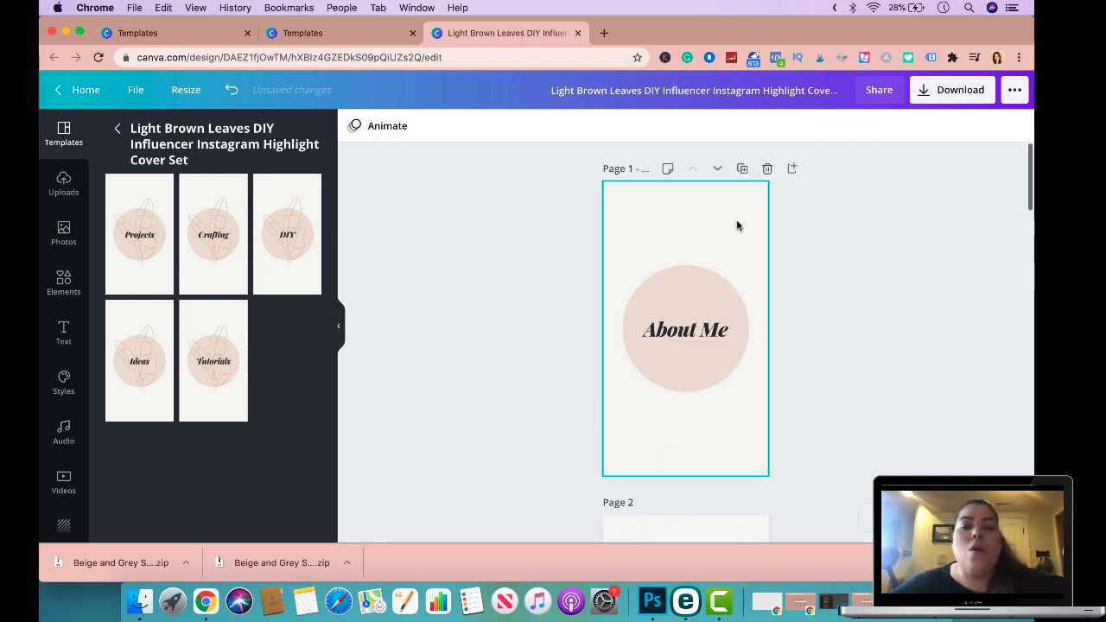
pyautogui.click(690, 224)
pyautogui.click(354, 127)
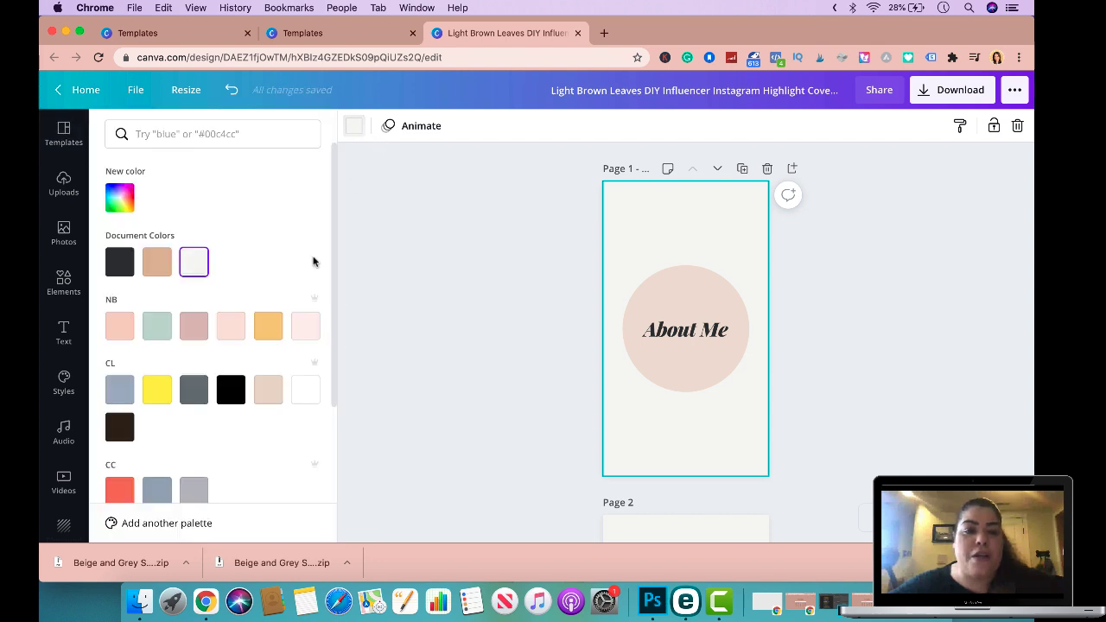
pyautogui.click(231, 389)
pyautogui.click(305, 390)
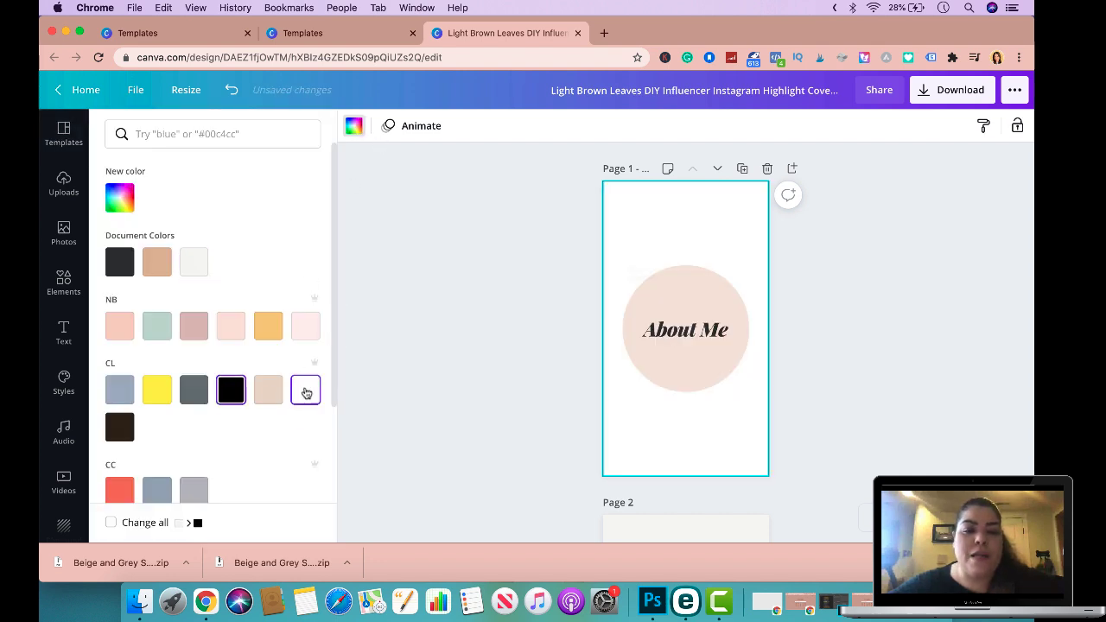
pyautogui.click(641, 274)
pyautogui.moveTo(683, 309); pyautogui.dragTo(694, 341)
pyautogui.click(646, 271)
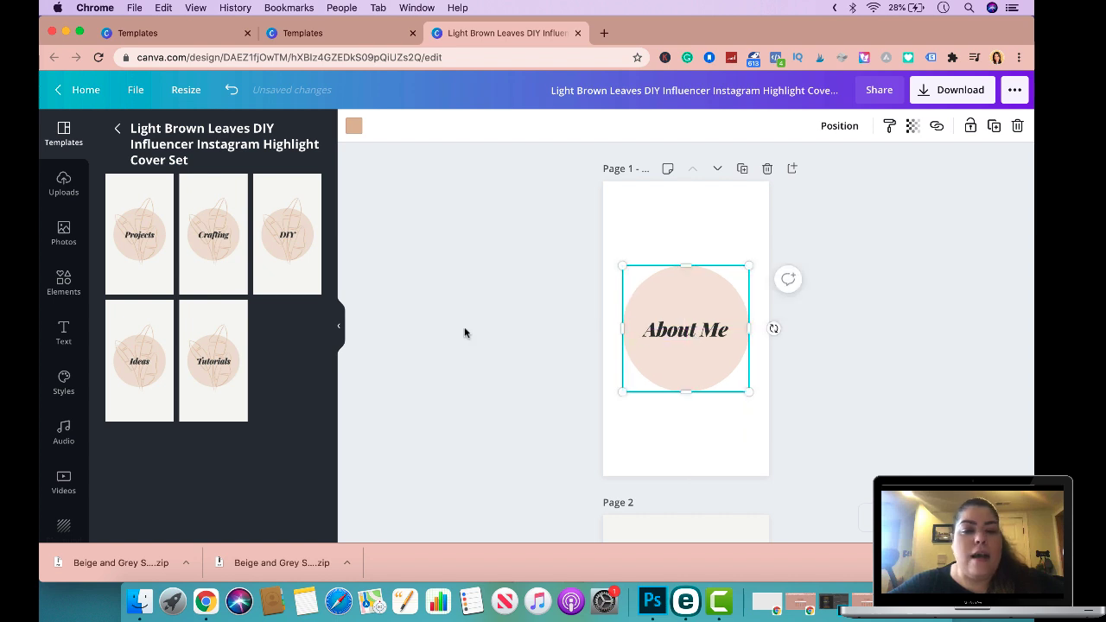
# Try the grey-blue from the CL palette on page 1's background, and settle on light pink from the NB palette.
pyautogui.click(662, 250)
pyautogui.click(354, 128)
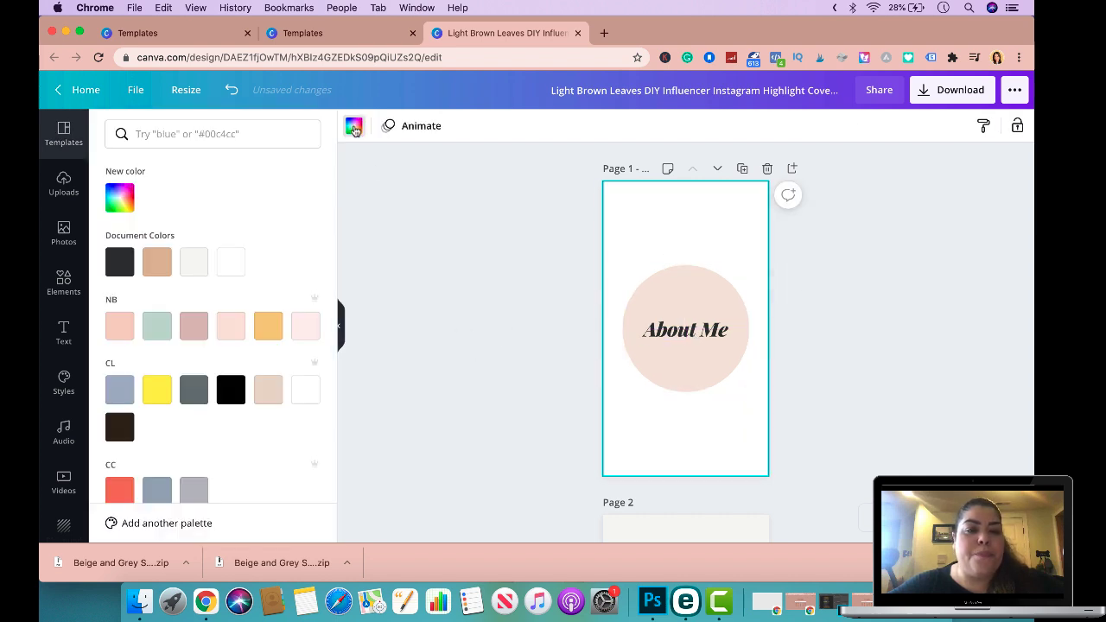
pyautogui.click(120, 389)
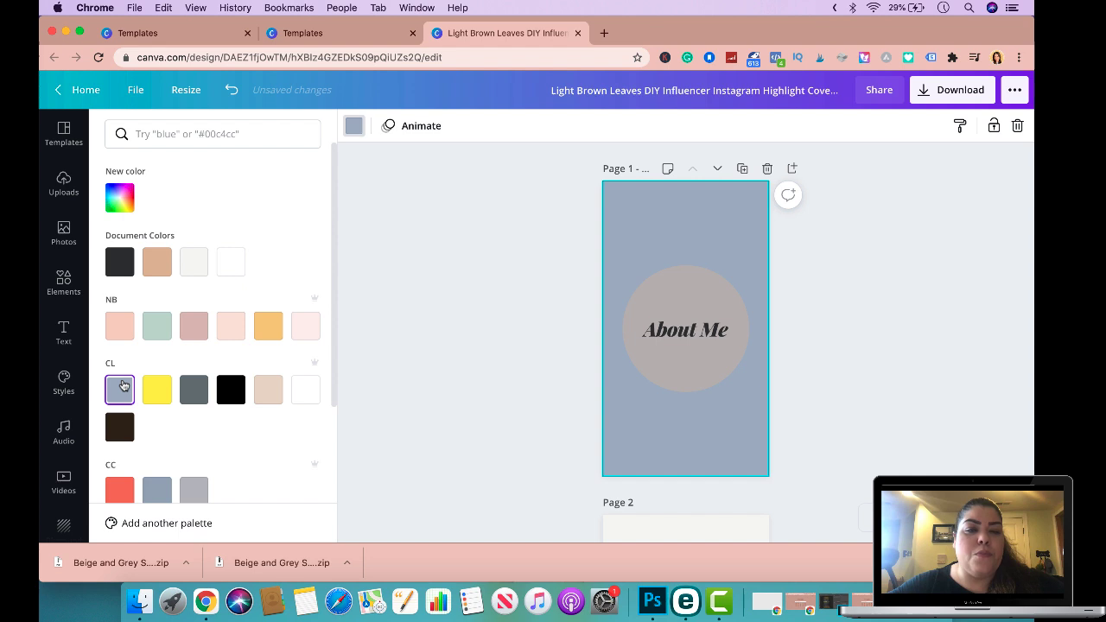
pyautogui.click(230, 329)
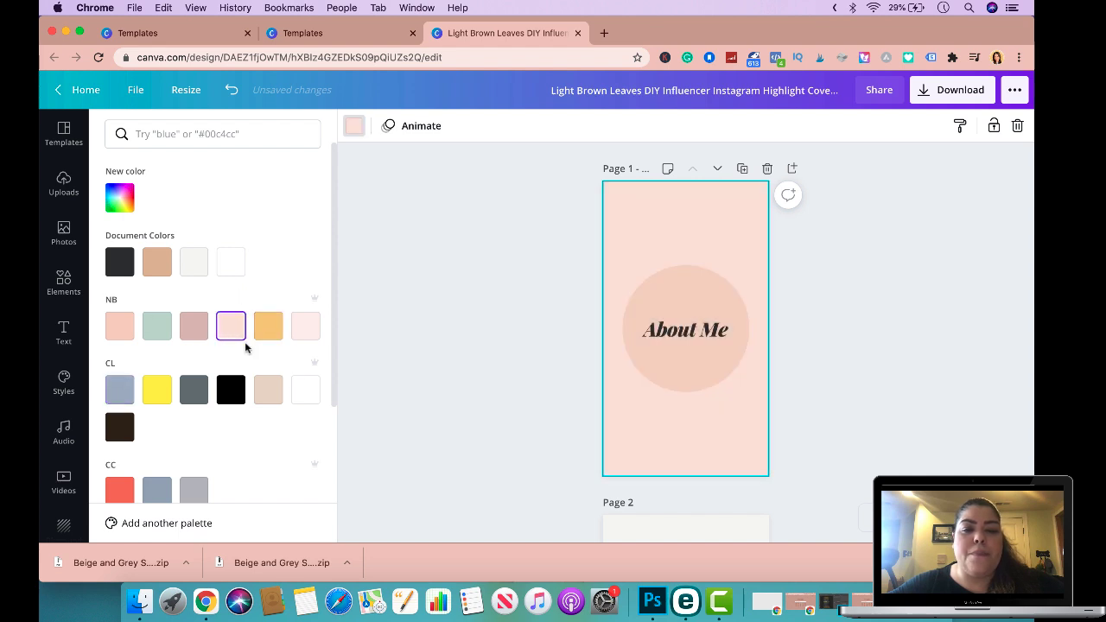
pyautogui.scroll(-2, 303, 398)
# Recolor the circle behind "About Me" white from the CL palette and make it fully opaque.
pyautogui.click(675, 295)
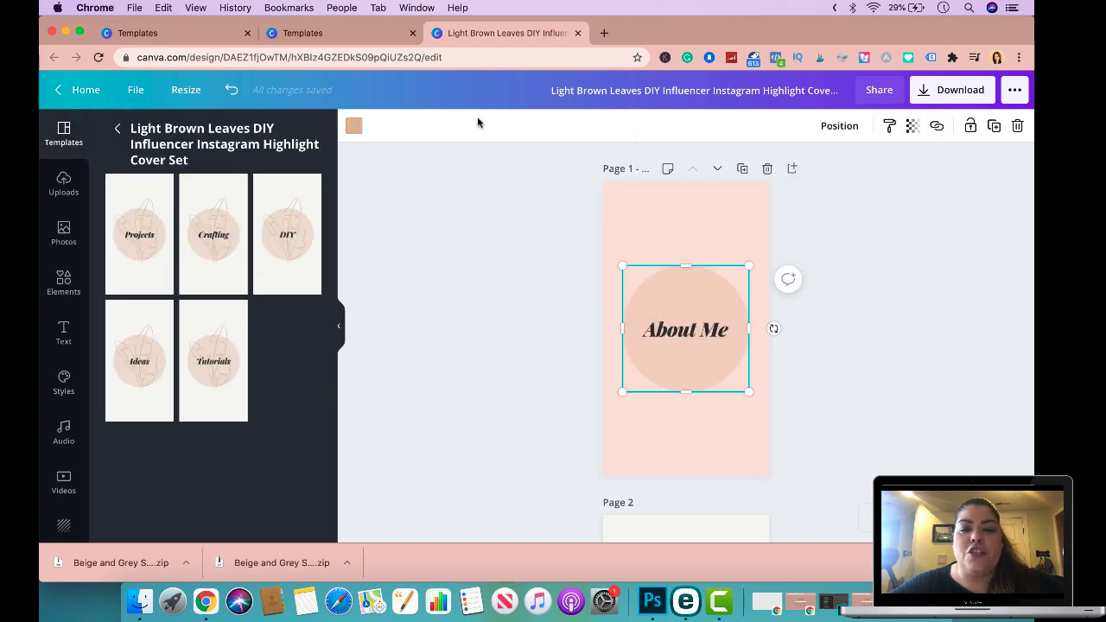
pyautogui.click(353, 126)
pyautogui.click(299, 388)
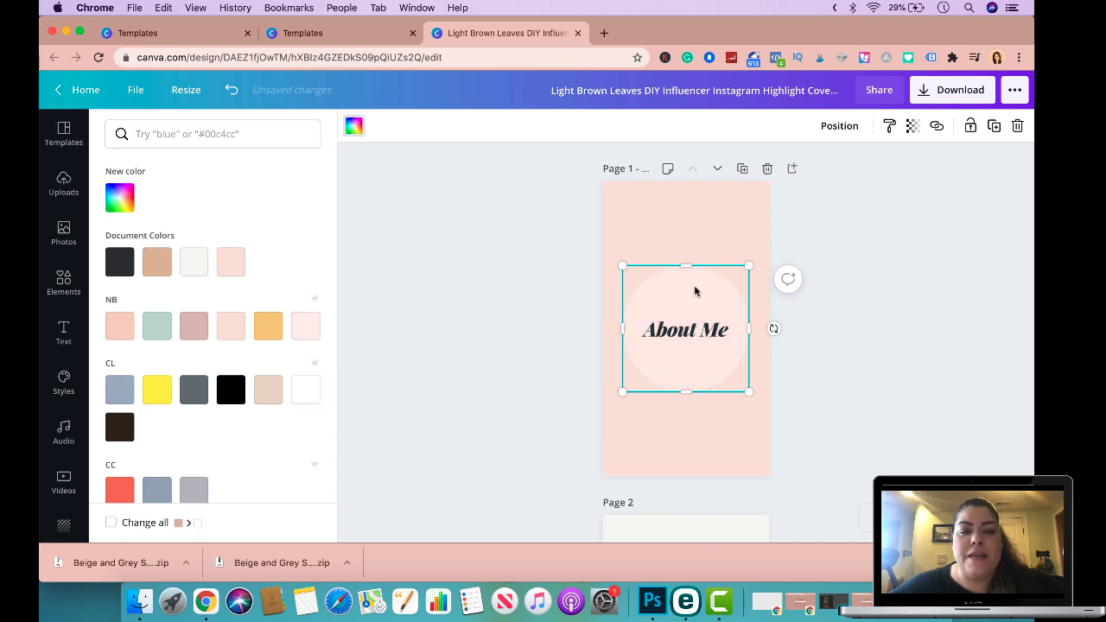
pyautogui.click(912, 126)
pyautogui.moveTo(785, 166); pyautogui.dragTo(933, 178)
pyautogui.click(962, 305)
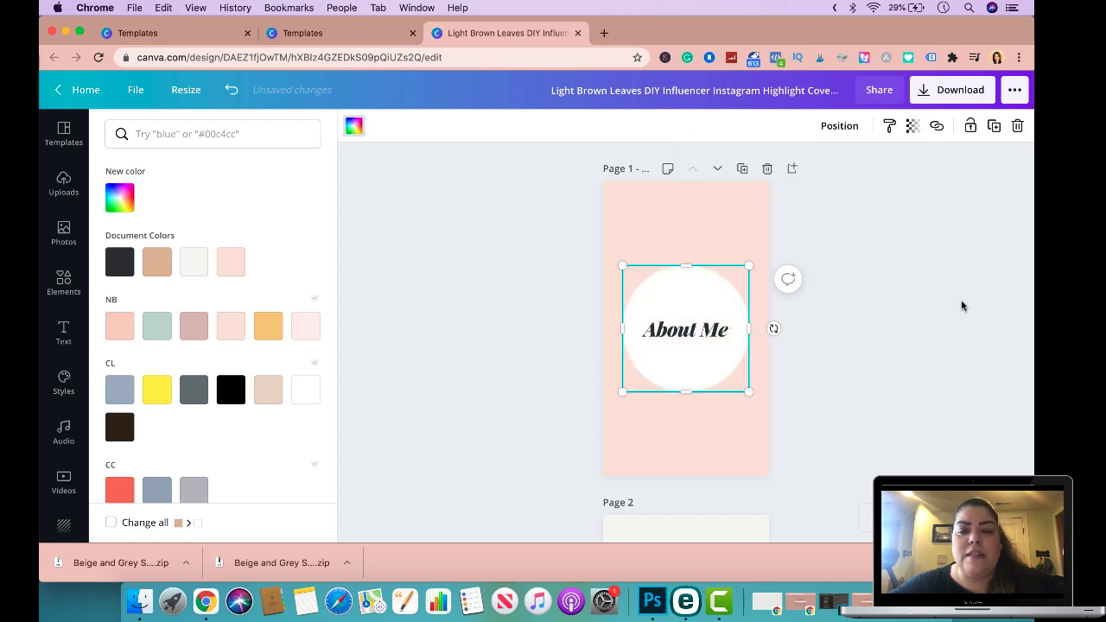
pyautogui.click(949, 346)
pyautogui.click(915, 369)
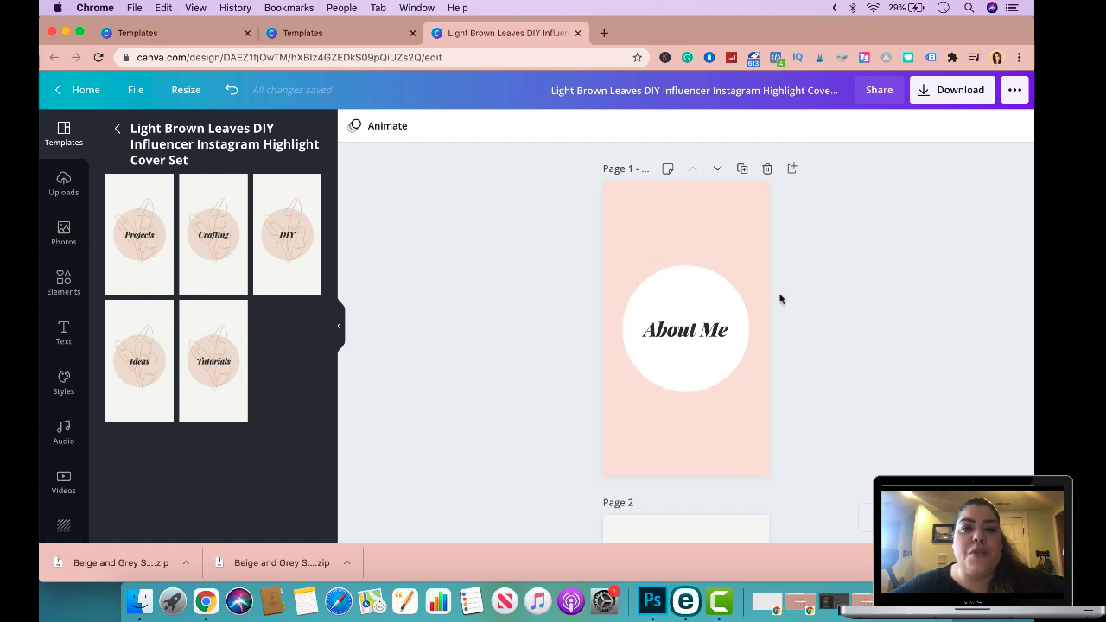
# Search the elements library for "marble".
pyautogui.scroll(-5, 846, 305)
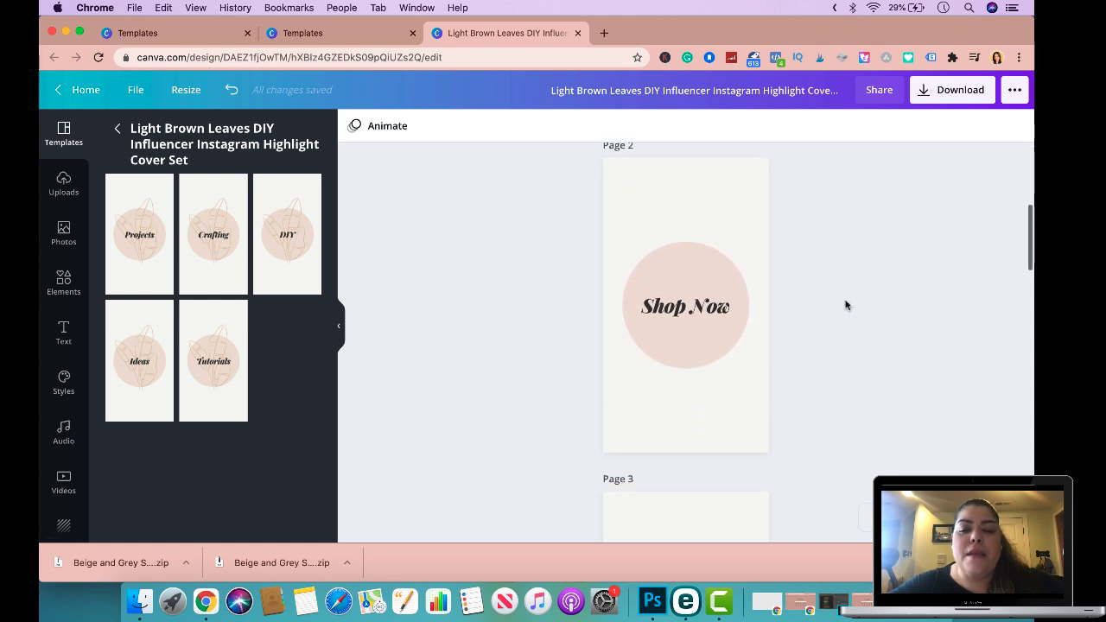
pyautogui.scroll(5, 846, 305)
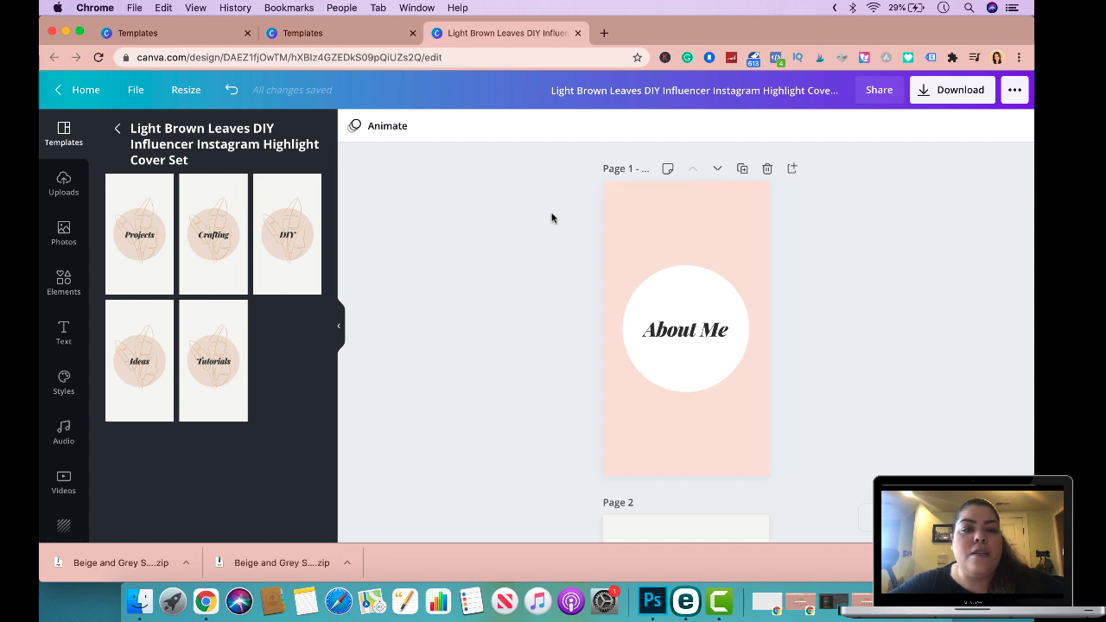
pyautogui.click(63, 281)
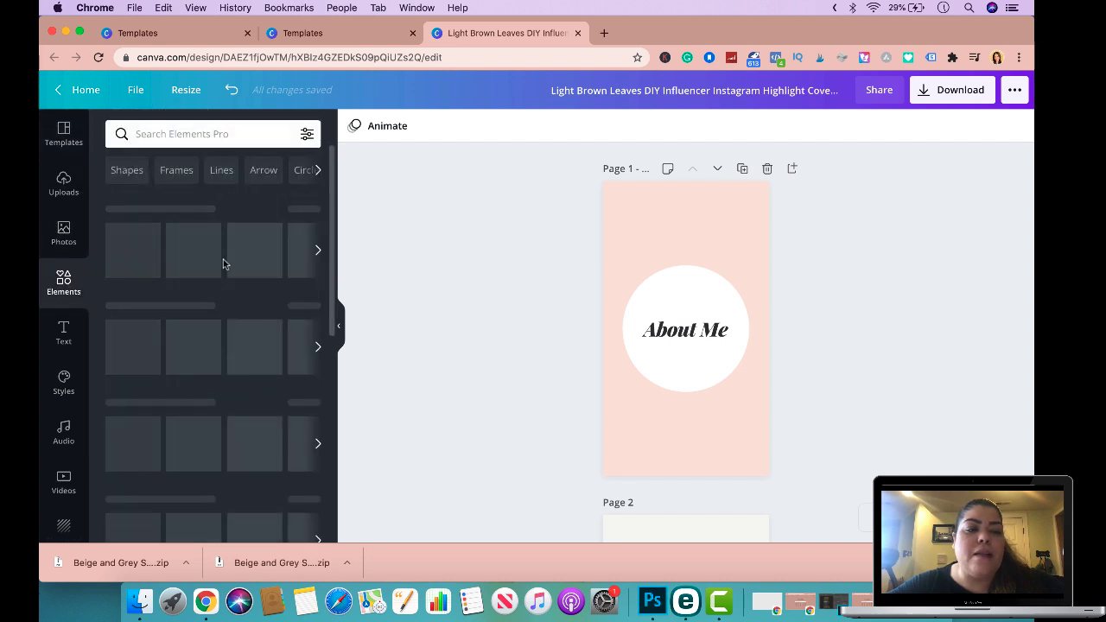
pyautogui.click(196, 134)
pyautogui.write('marbles')
pyautogui.press('Return')
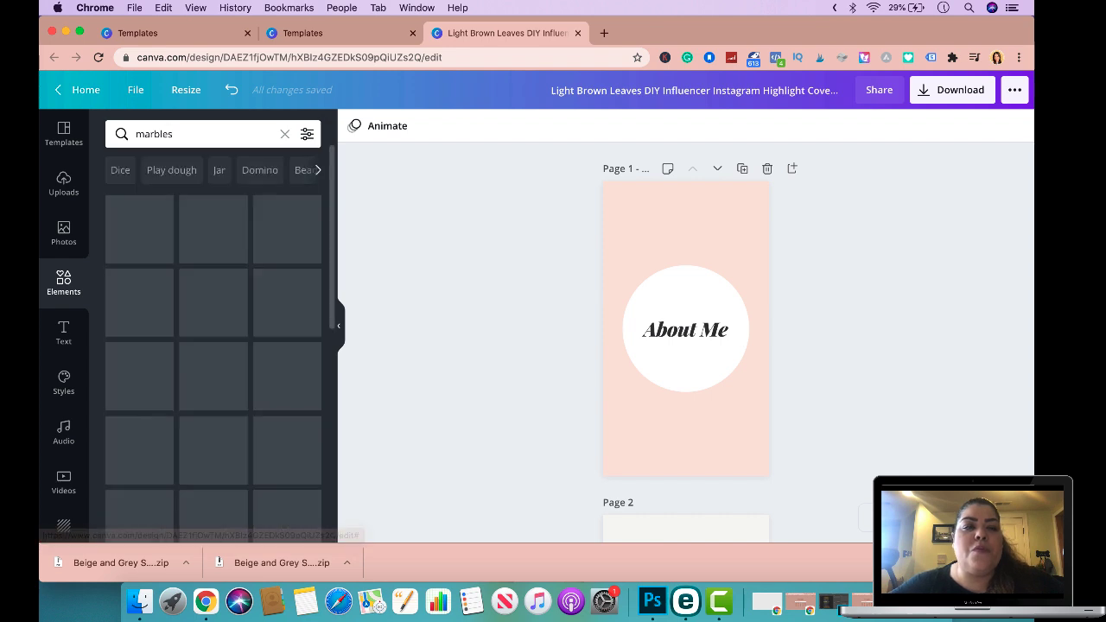
pyautogui.click(199, 135)
pyautogui.press('BackSpace')
pyautogui.press('Return')
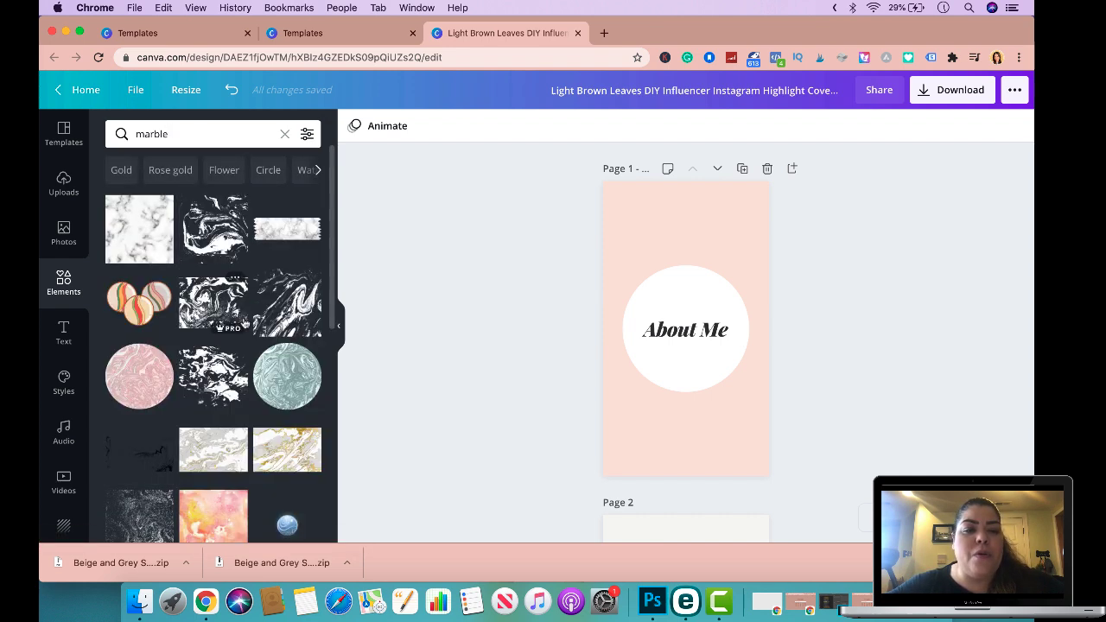
# Add the blue and purple marble image with gold flecks to page 1 and enlarge it to fill the background.
pyautogui.scroll(-2, 243, 322)
pyautogui.scroll(-2, 243, 322)
pyautogui.scroll(-5, 252, 363)
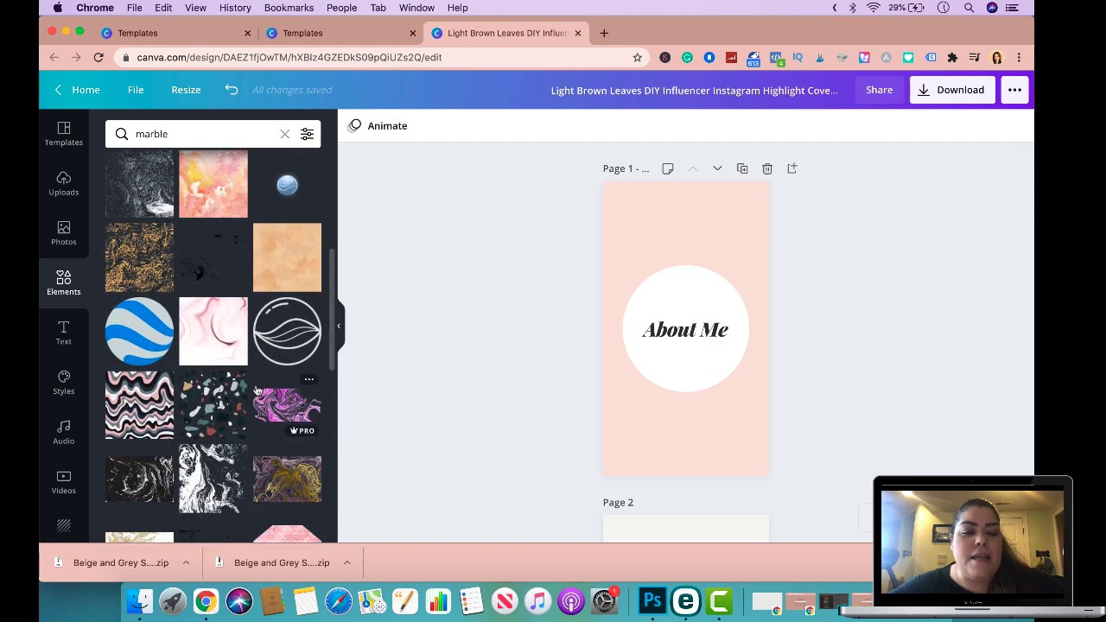
pyautogui.scroll(-2, 254, 390)
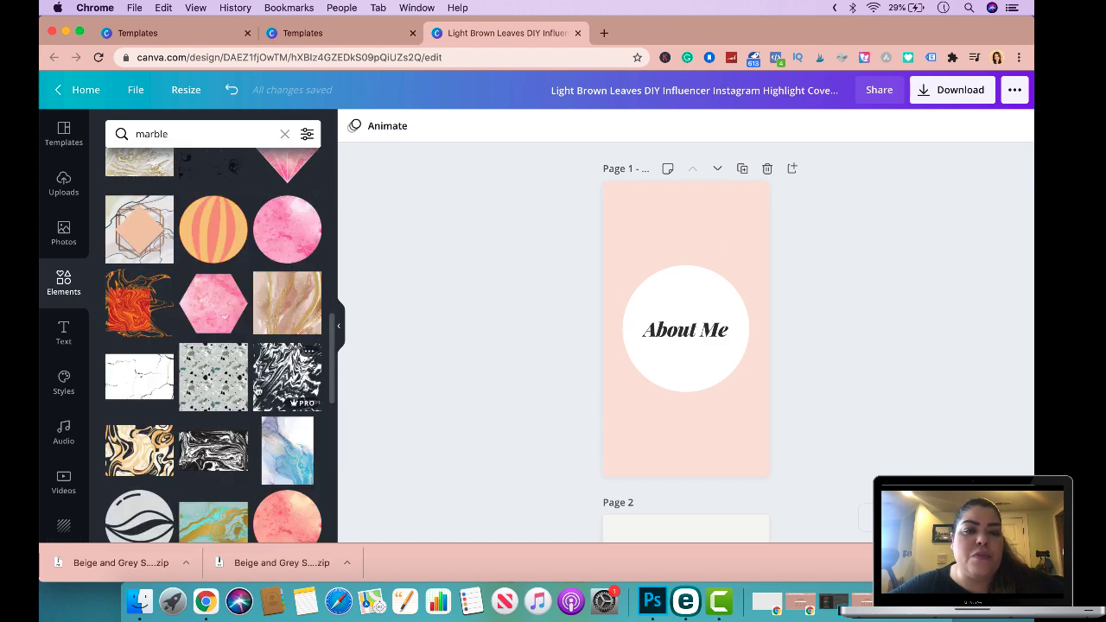
pyautogui.scroll(-2, 264, 355)
pyautogui.click(288, 384)
pyautogui.moveTo(620, 240); pyautogui.dragTo(568, 173)
pyautogui.moveTo(753, 413); pyautogui.dragTo(826, 470)
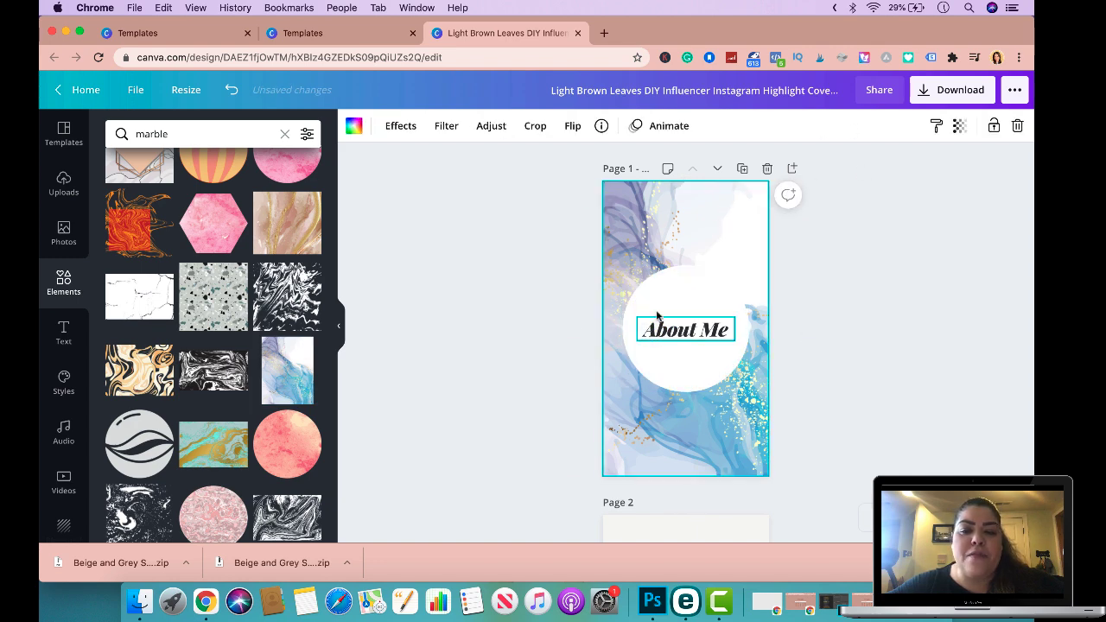
# Set the transparency of the white circle behind "About Me" to 65 so the marble shows through.
pyautogui.click(680, 331)
pyautogui.click(730, 294)
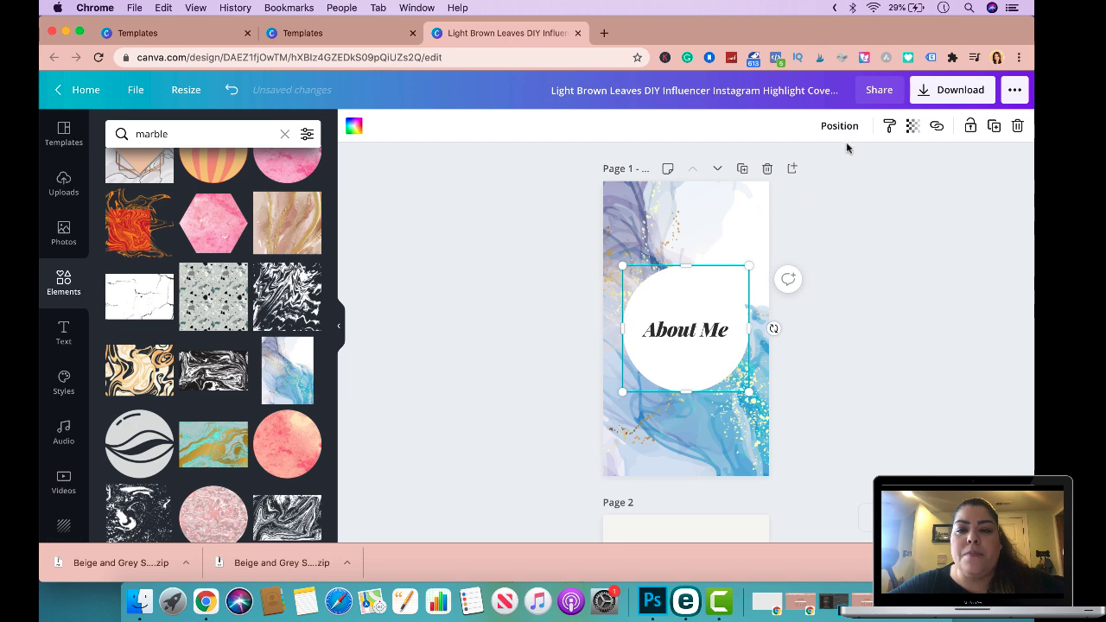
pyautogui.click(839, 125)
pyautogui.click(921, 211)
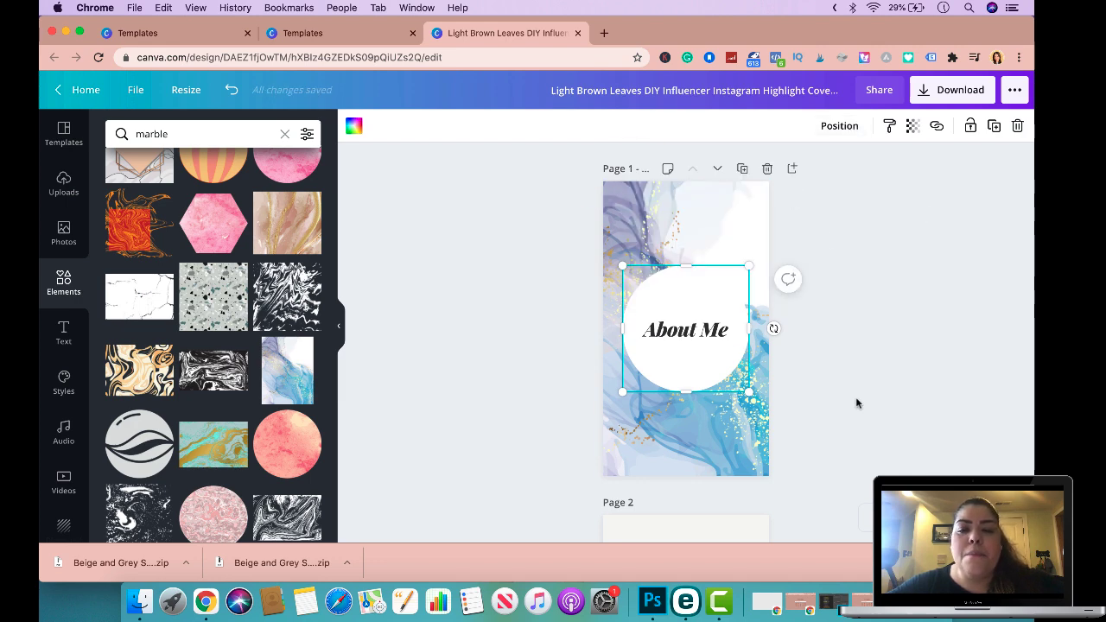
pyautogui.click(914, 128)
pyautogui.moveTo(864, 167); pyautogui.dragTo(837, 176)
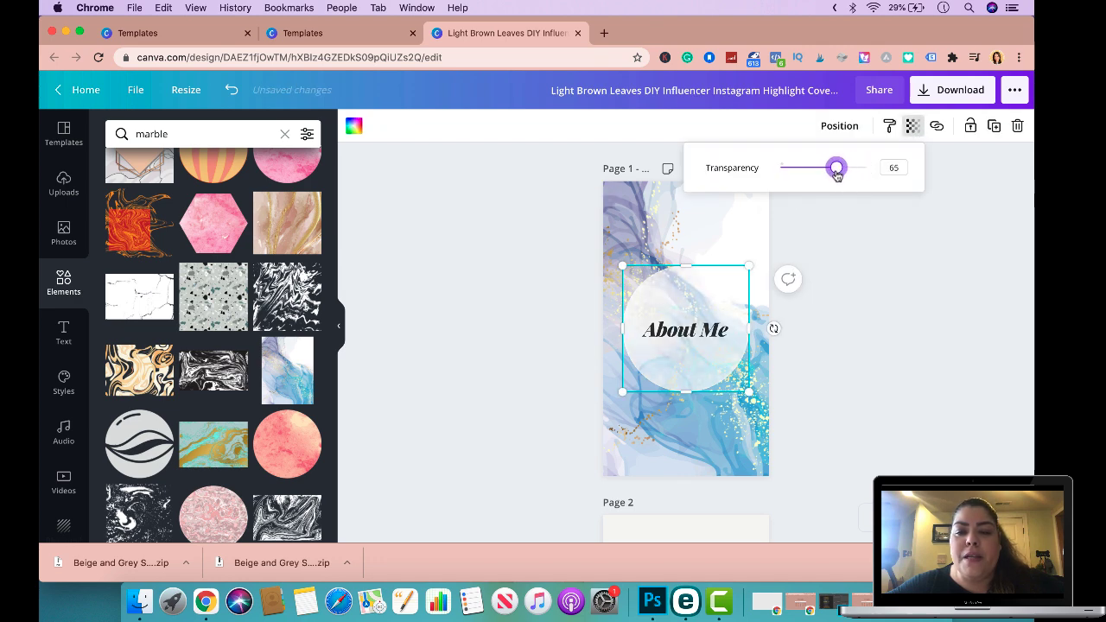
pyautogui.click(921, 299)
pyautogui.click(812, 333)
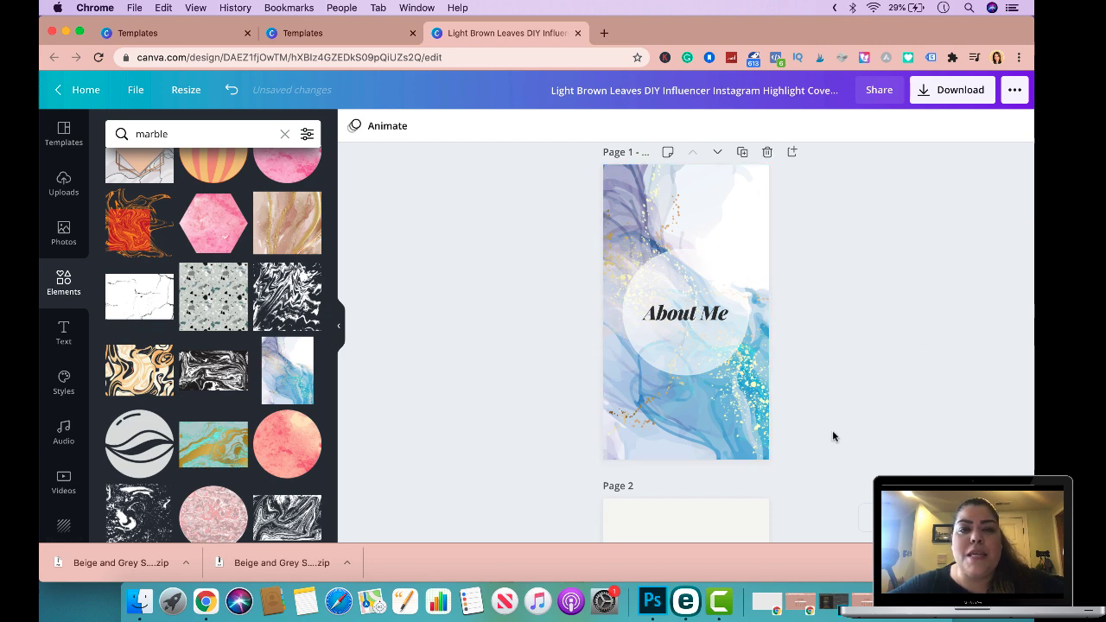
pyautogui.click(652, 437)
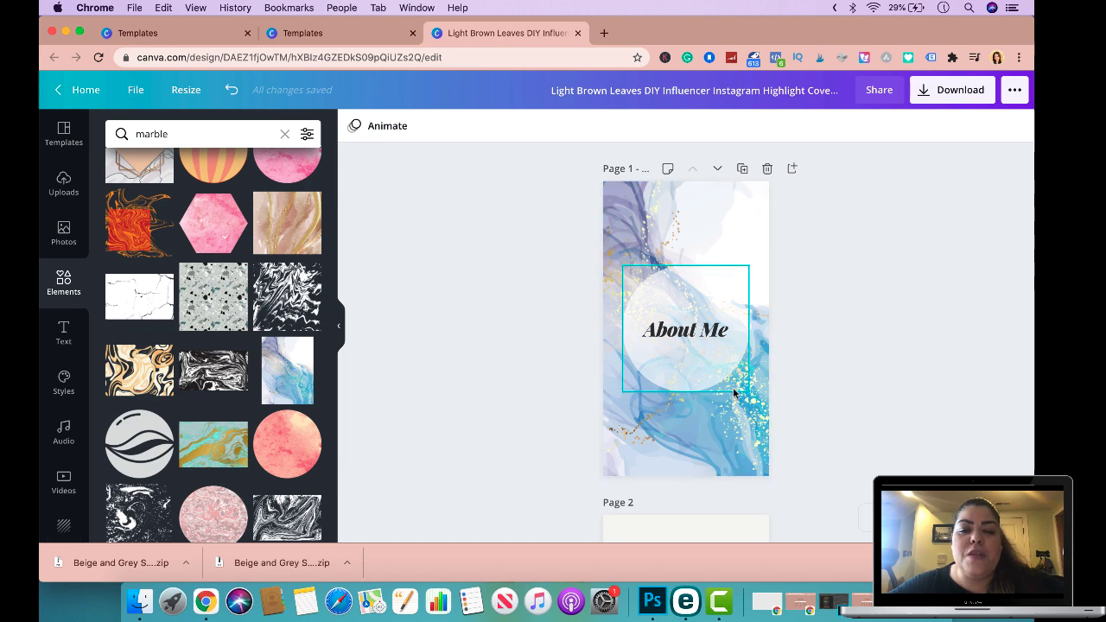
# Search the elements library for "flowers".
pyautogui.scroll(-3, 837, 392)
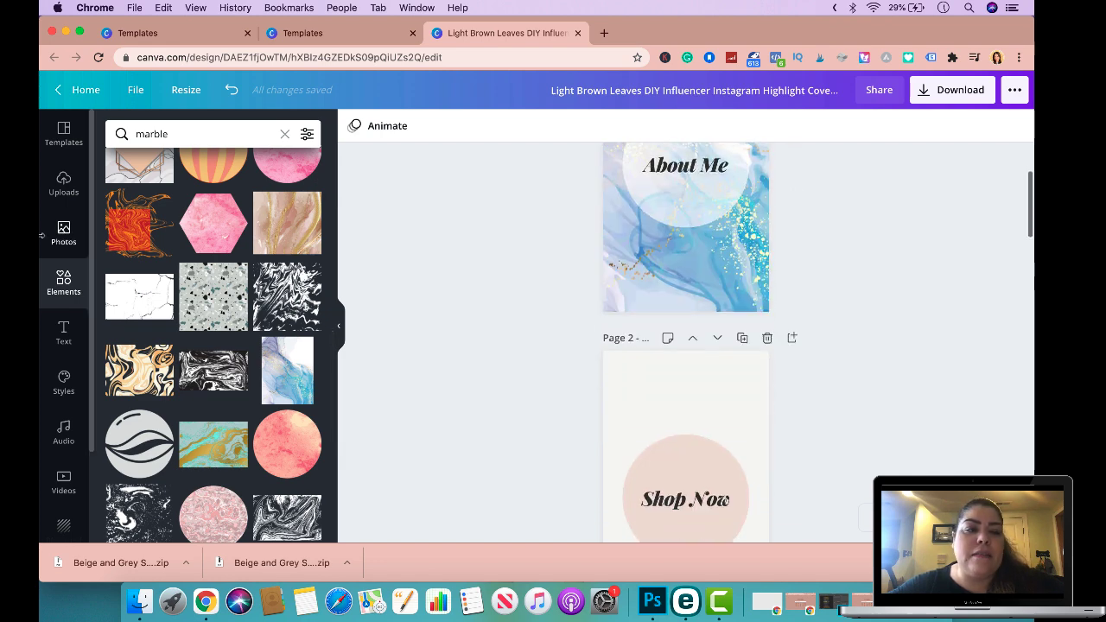
pyautogui.scroll(-2, 78, 277)
pyautogui.click(175, 127)
pyautogui.press('super+a')
pyautogui.write('flowers')
pyautogui.press('Return')
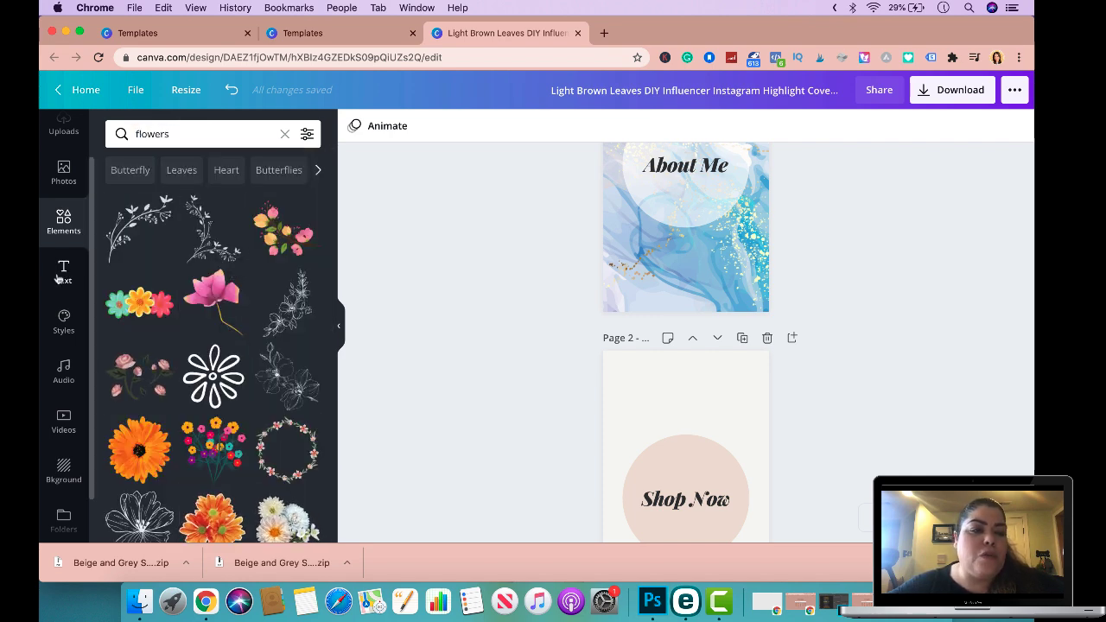
# Search the photo library for "flowers".
pyautogui.click(63, 173)
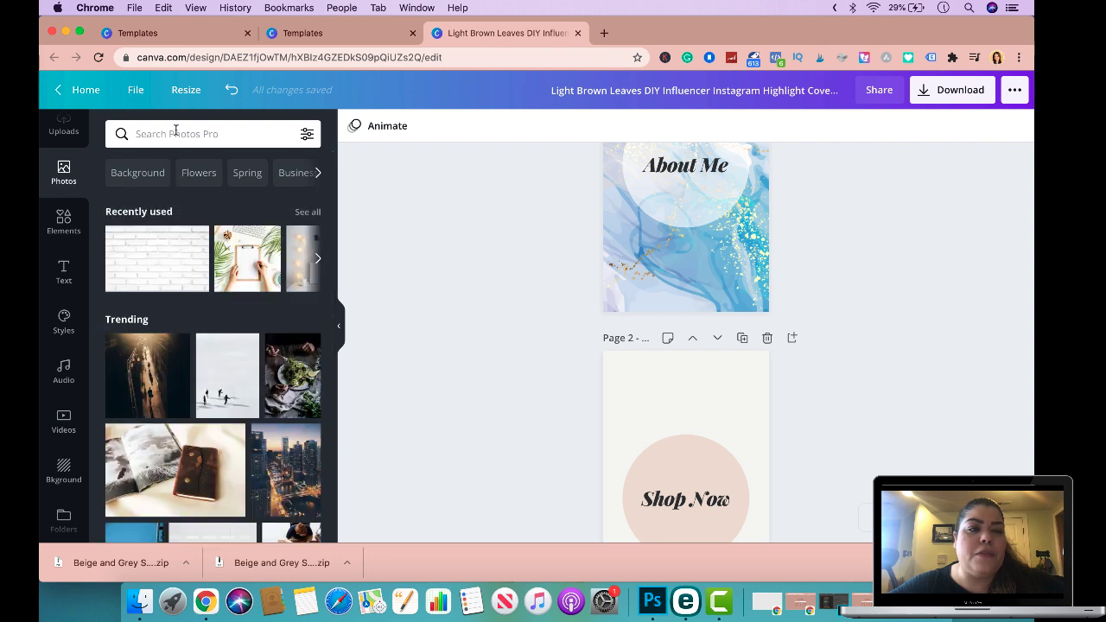
pyautogui.click(173, 130)
pyautogui.write('flower')
pyautogui.click(152, 278)
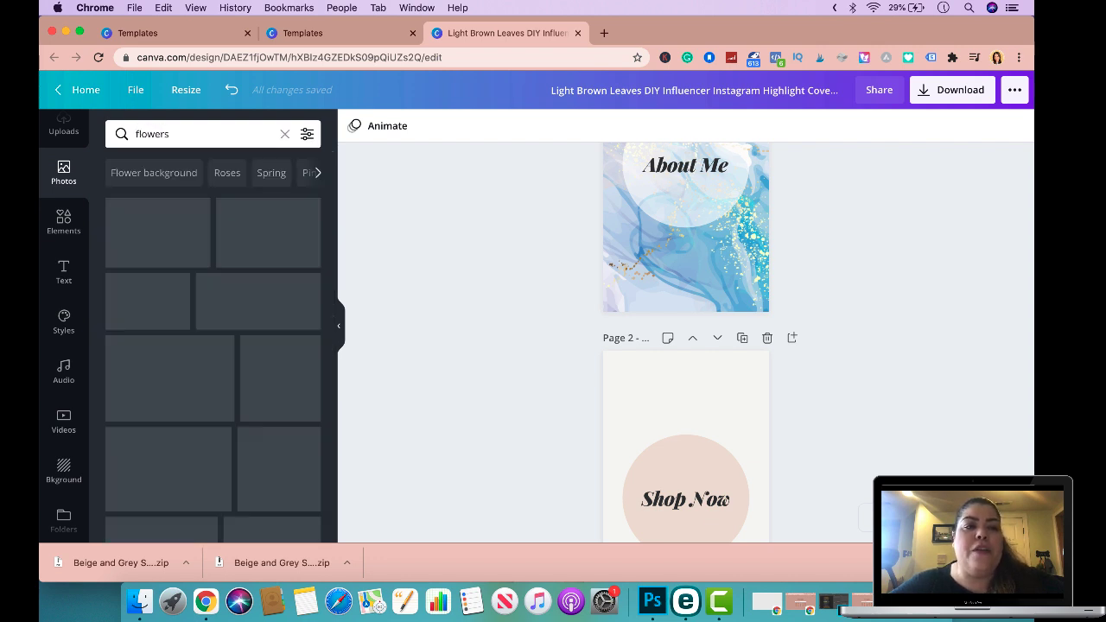
# Add the photo of densely packed pink, ruffled blooms to page 2 and enlarge it to cover the whole page.
pyautogui.scroll(-5, 222, 337)
pyautogui.scroll(-5, 221, 337)
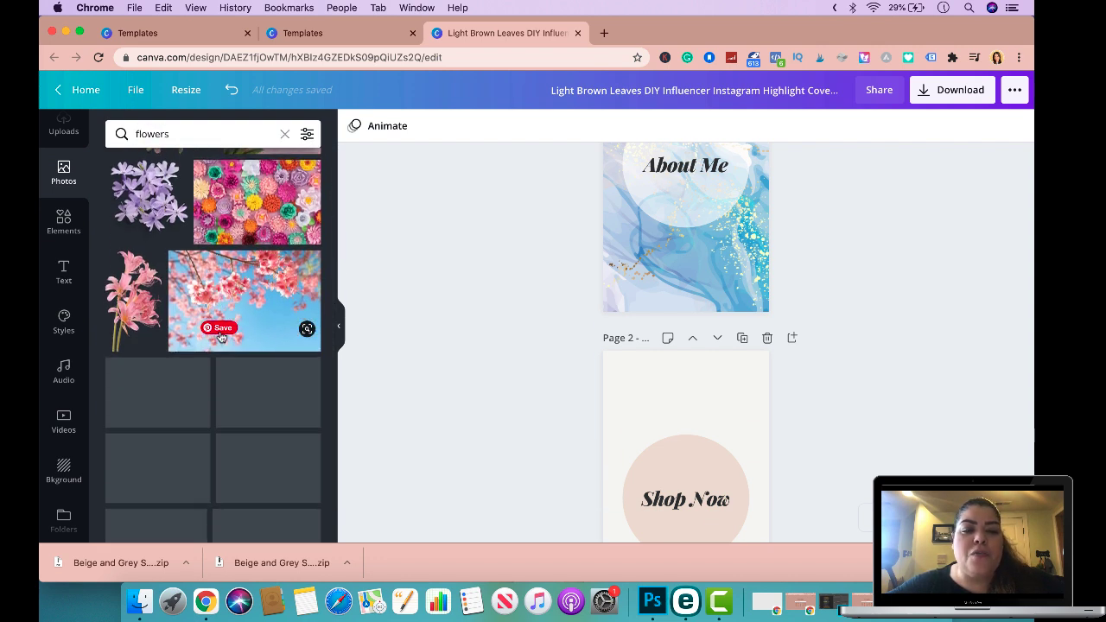
pyautogui.scroll(-10, 232, 403)
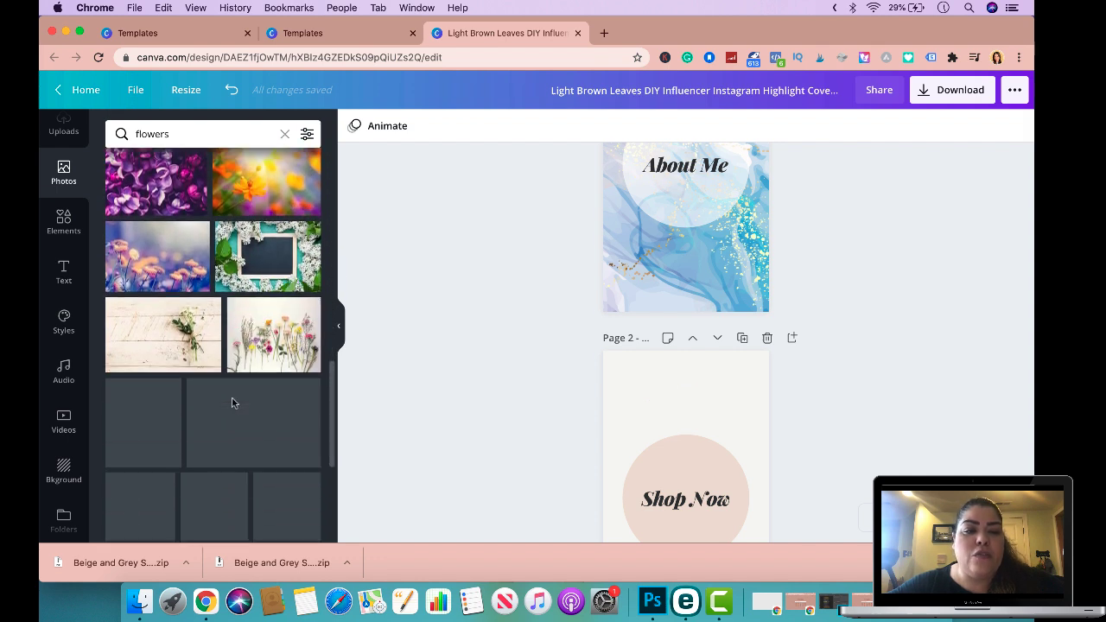
pyautogui.scroll(3, 231, 403)
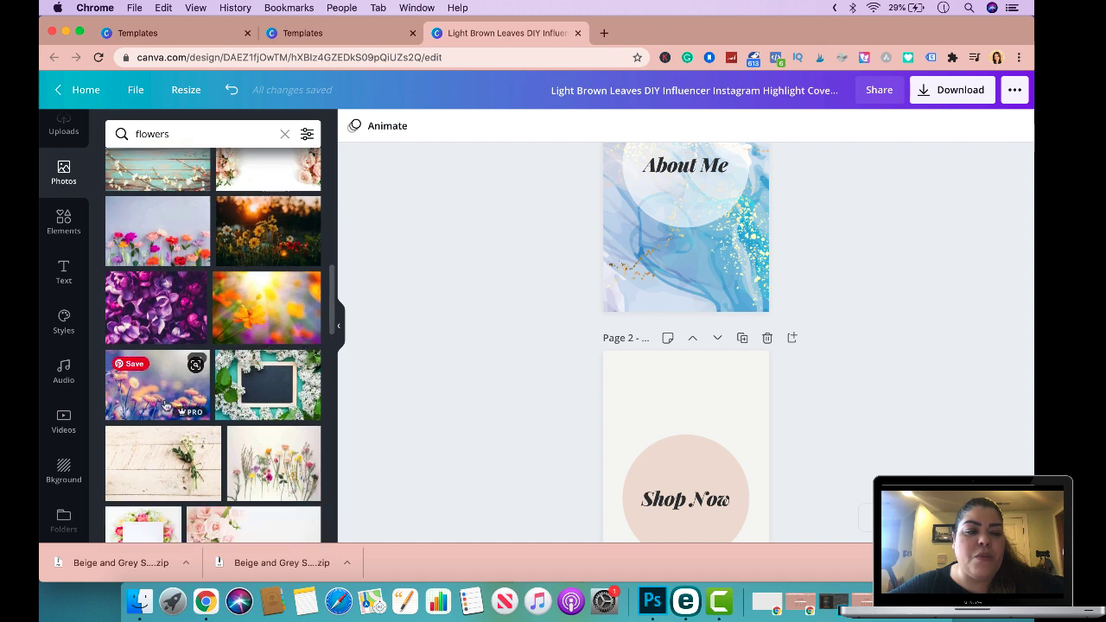
pyautogui.scroll(-3, 160, 405)
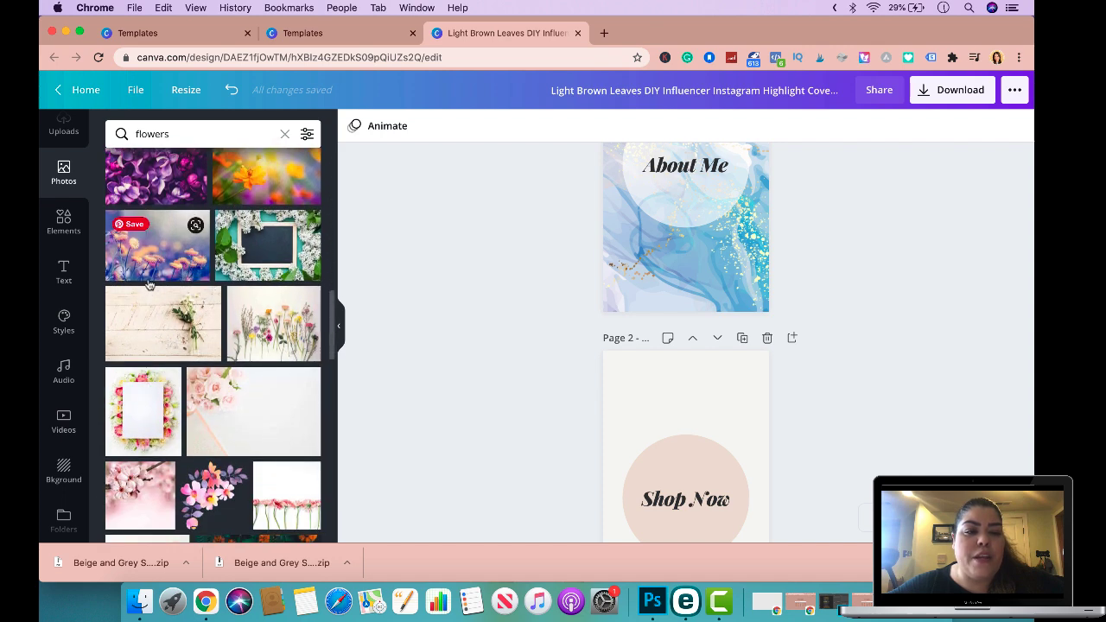
pyautogui.scroll(-3, 177, 524)
pyautogui.scroll(-3, 178, 524)
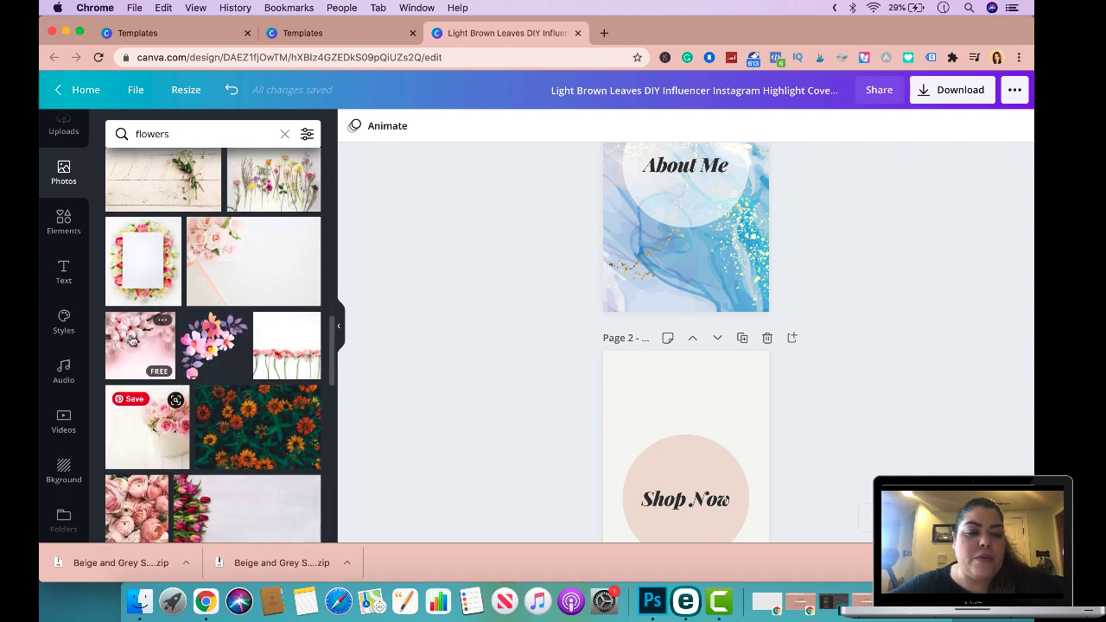
pyautogui.moveTo(134, 417); pyautogui.dragTo(686, 488)
pyautogui.scroll(-3, 773, 432)
pyautogui.moveTo(614, 235); pyautogui.dragTo(574, 183)
pyautogui.moveTo(753, 421); pyautogui.dragTo(821, 470)
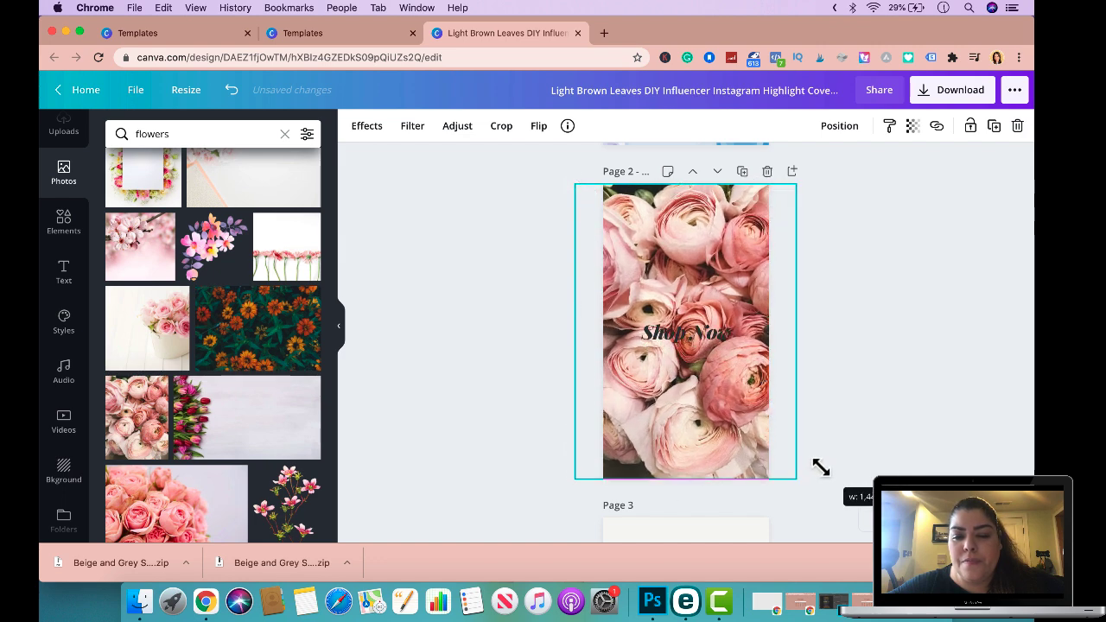
# Send the flower photo on page 2 behind the circle.
pyautogui.click(831, 128)
pyautogui.click(795, 195)
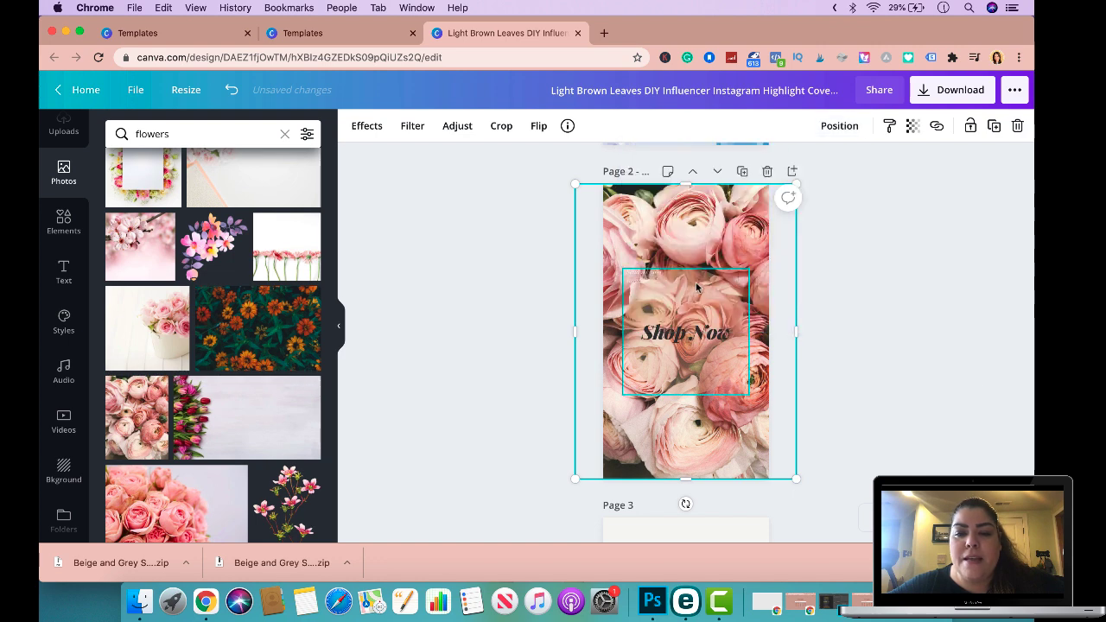
pyautogui.click(693, 300)
pyautogui.click(631, 275)
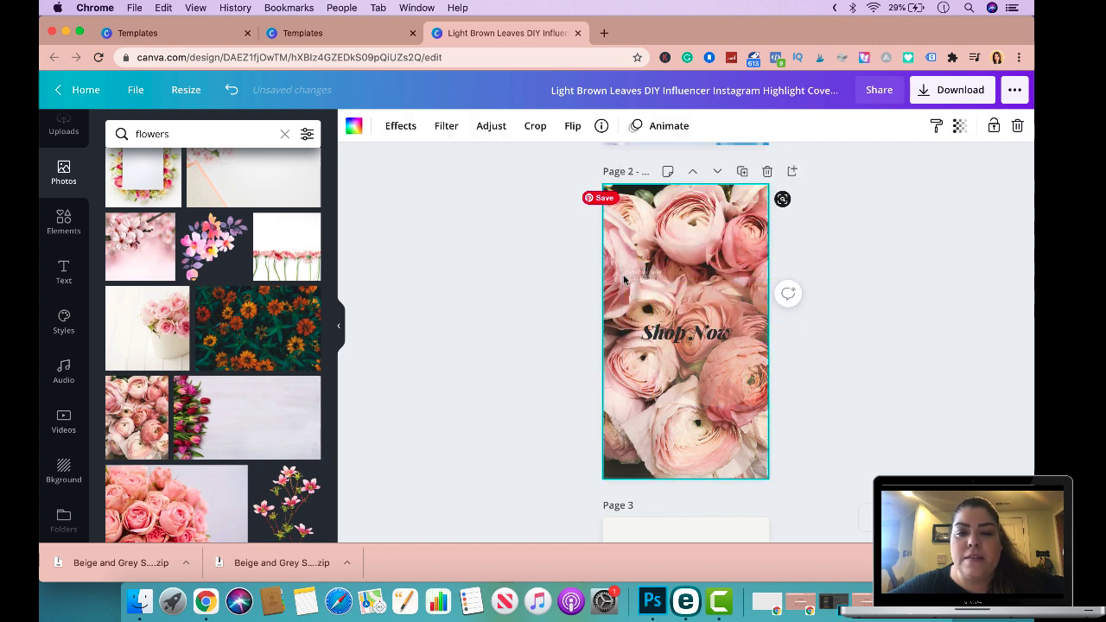
pyautogui.press('Delete')
# Recolor the circle behind "Shop Now" white from the document colors and set its transparency to 74.
pyautogui.click(698, 275)
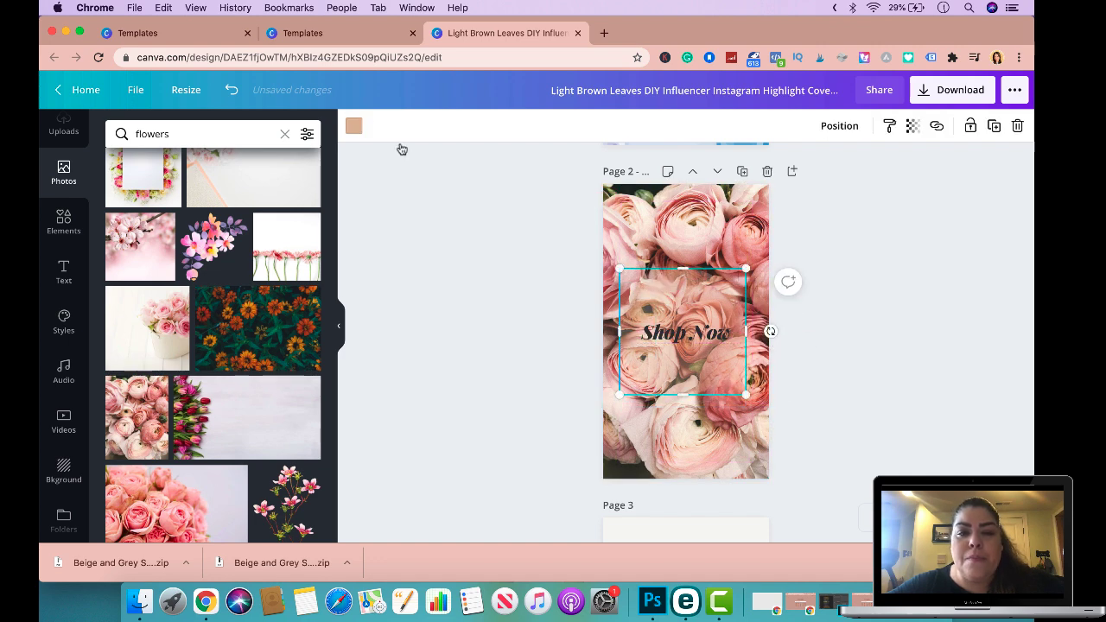
pyautogui.click(353, 126)
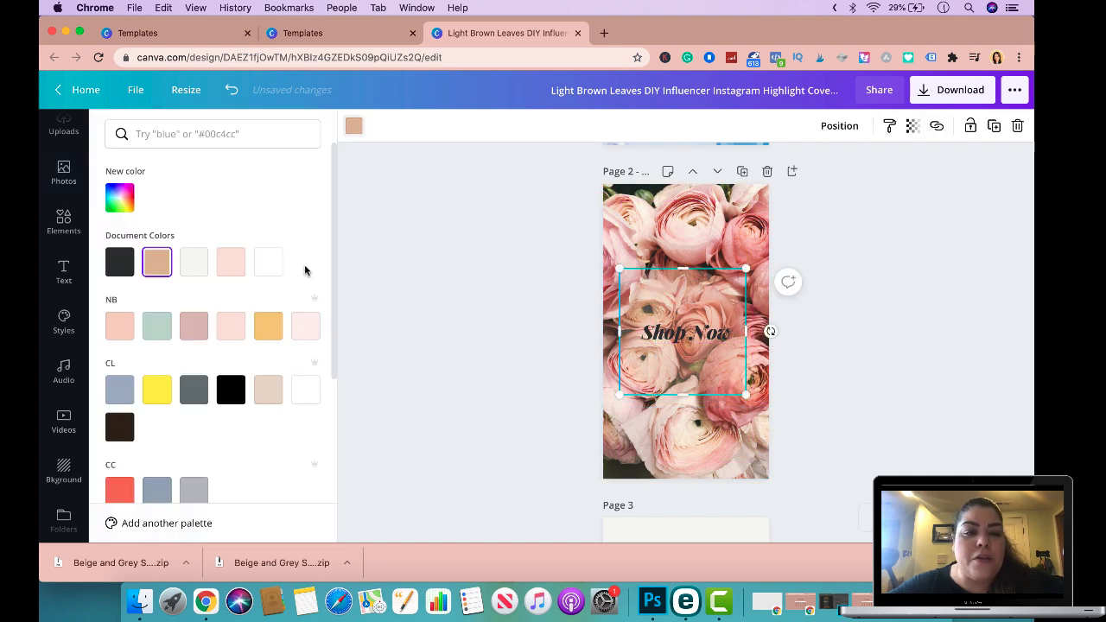
pyautogui.click(235, 268)
pyautogui.click(261, 270)
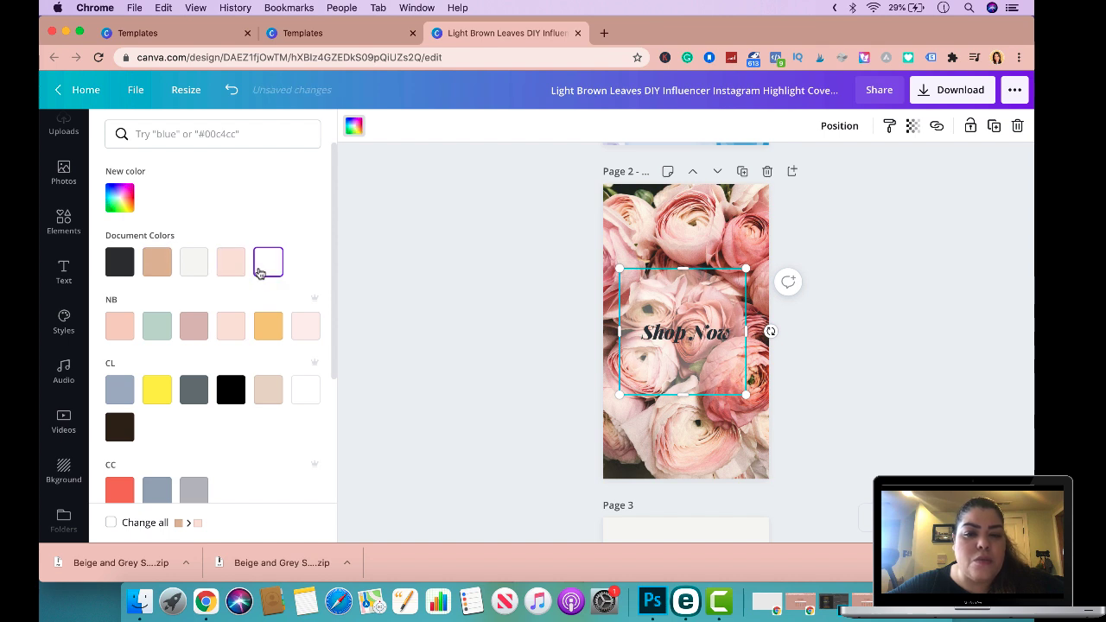
pyautogui.click(913, 125)
pyautogui.moveTo(862, 167)
pyautogui.mouseDown()
pyautogui.moveTo(805, 173)
pyautogui.moveTo(845, 177)
pyautogui.mouseUp()
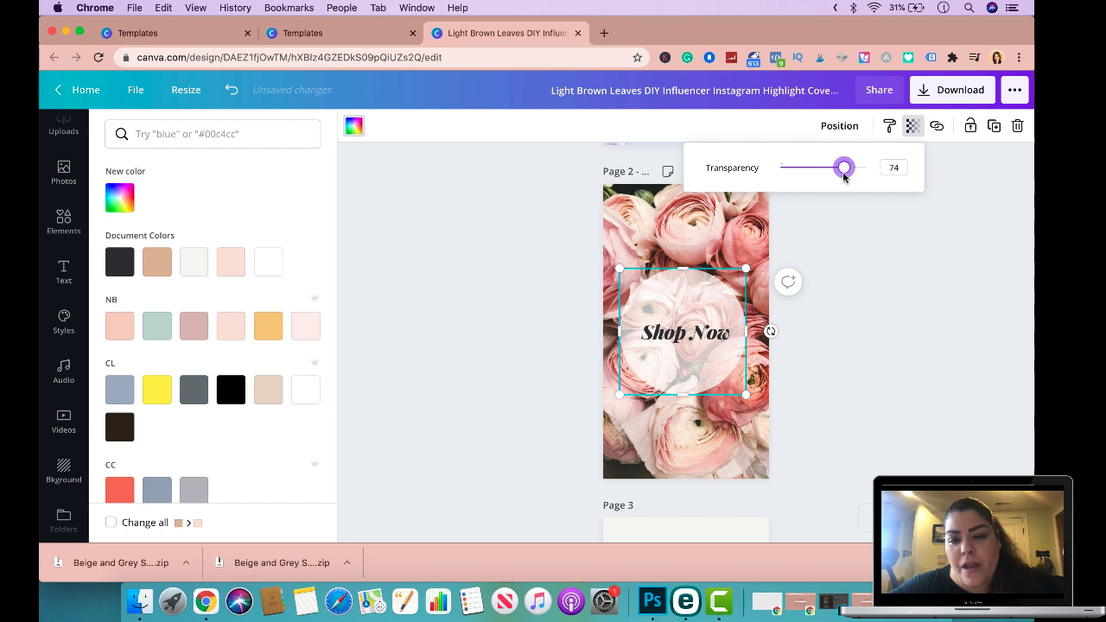
pyautogui.click(925, 320)
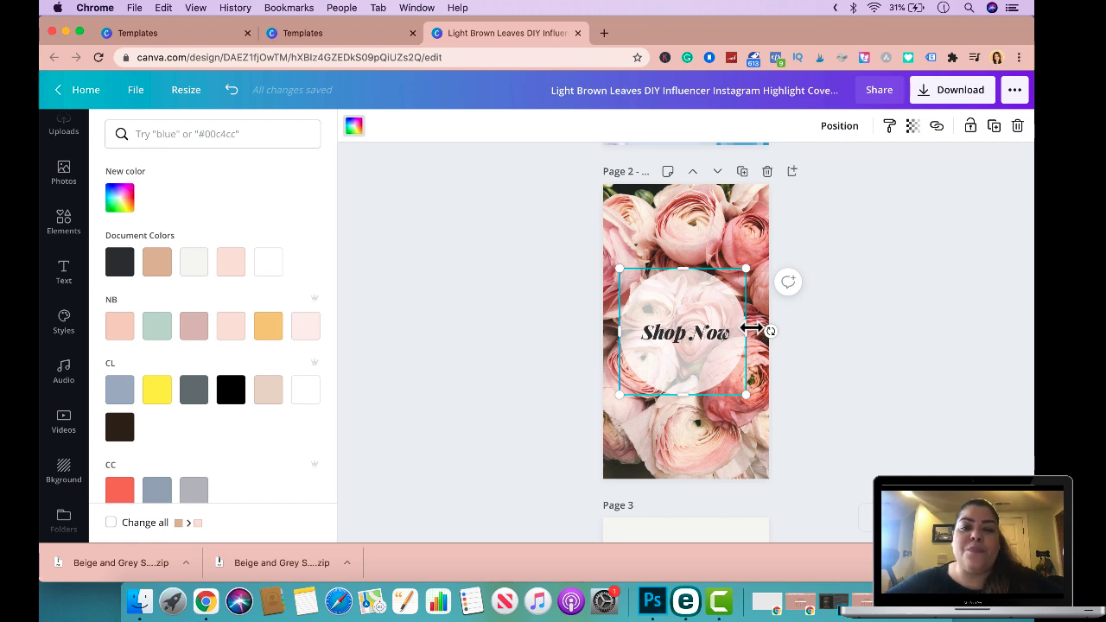
# Open Instagram in a new browser tab and go to the account's own profile.
pyautogui.click(604, 32)
pyautogui.write('inst')
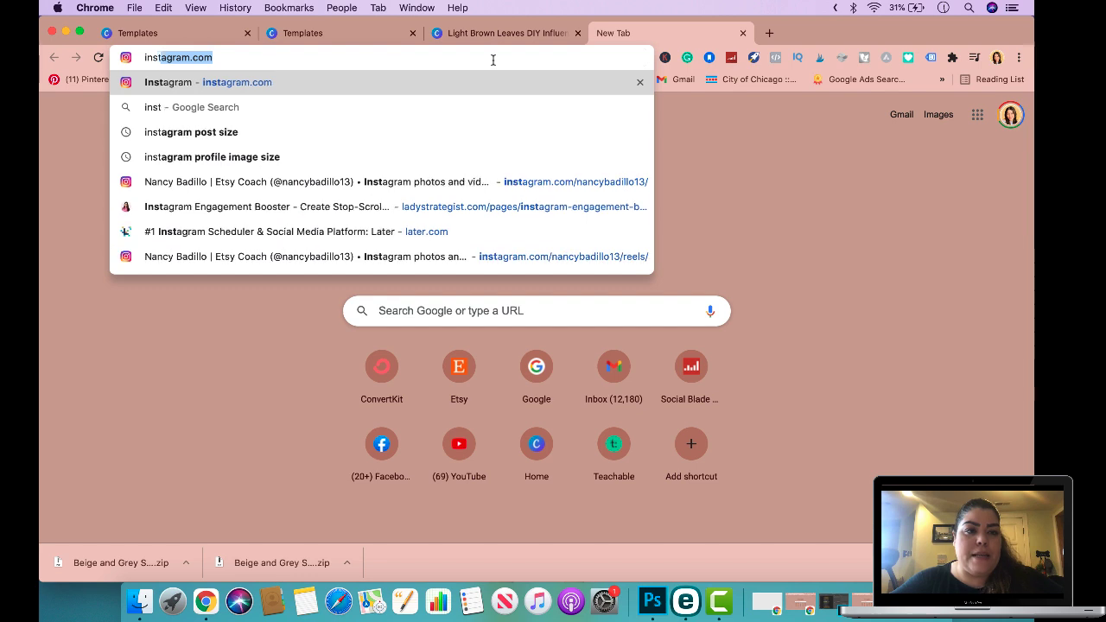
pyautogui.press('Return')
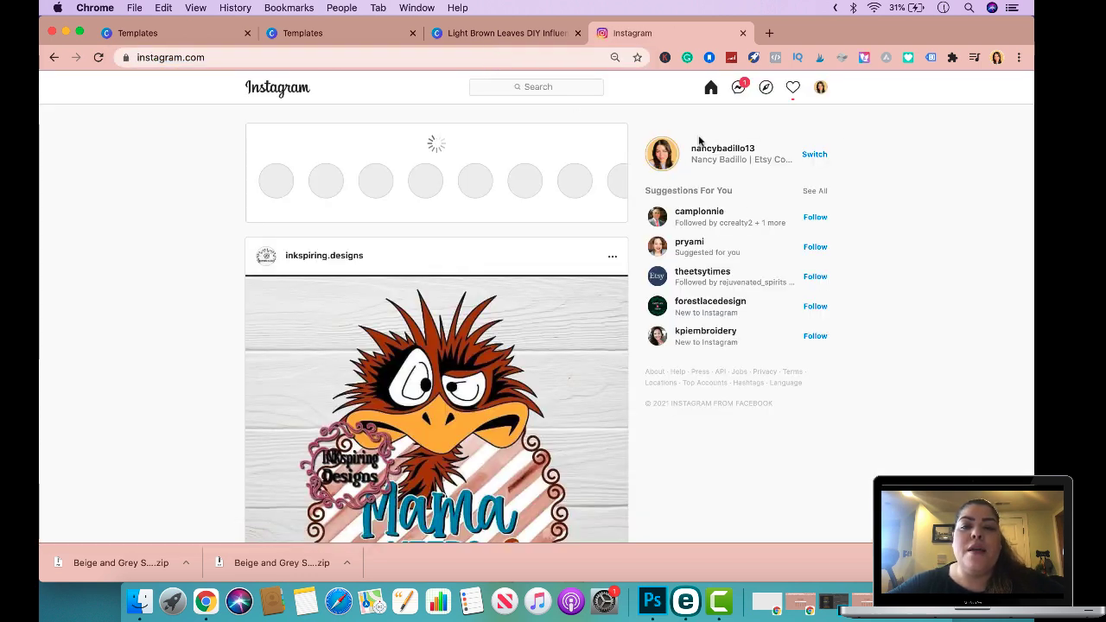
pyautogui.click(703, 150)
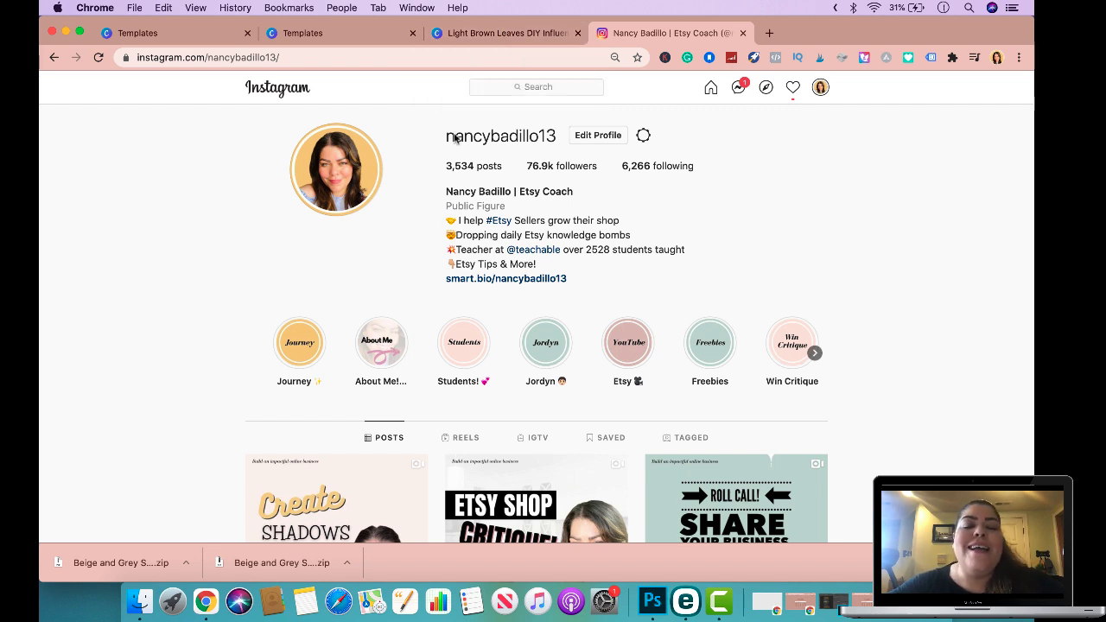
# Switch back to the Canva design and review the "About Me", "Shop Now" and "Questions" cover pages.
pyautogui.click(510, 33)
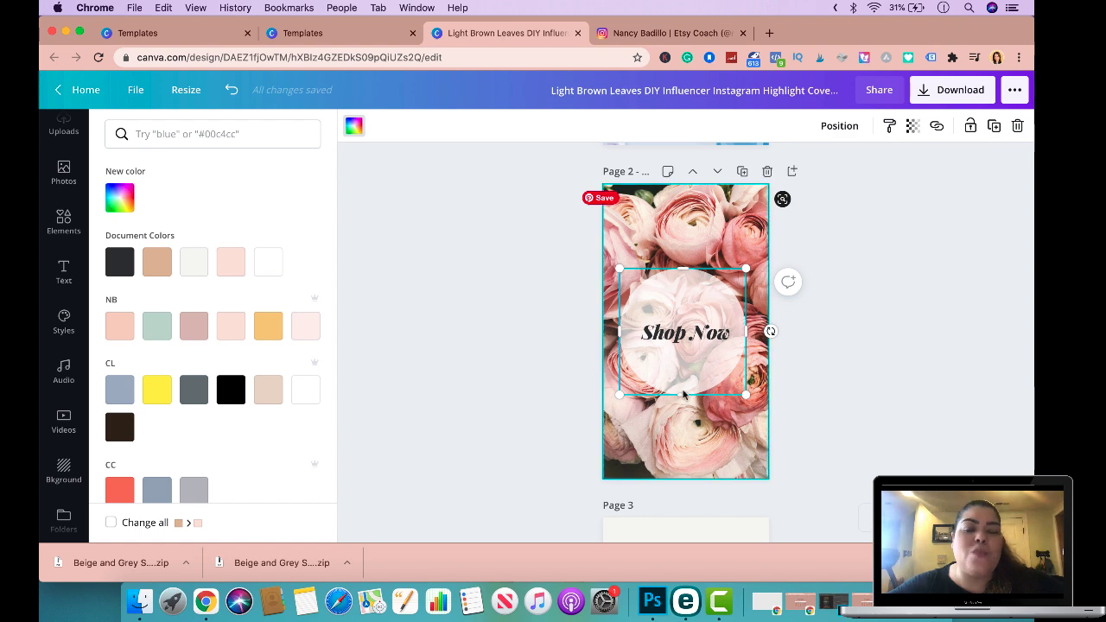
pyautogui.scroll(5, 674, 383)
pyautogui.scroll(-4, 694, 326)
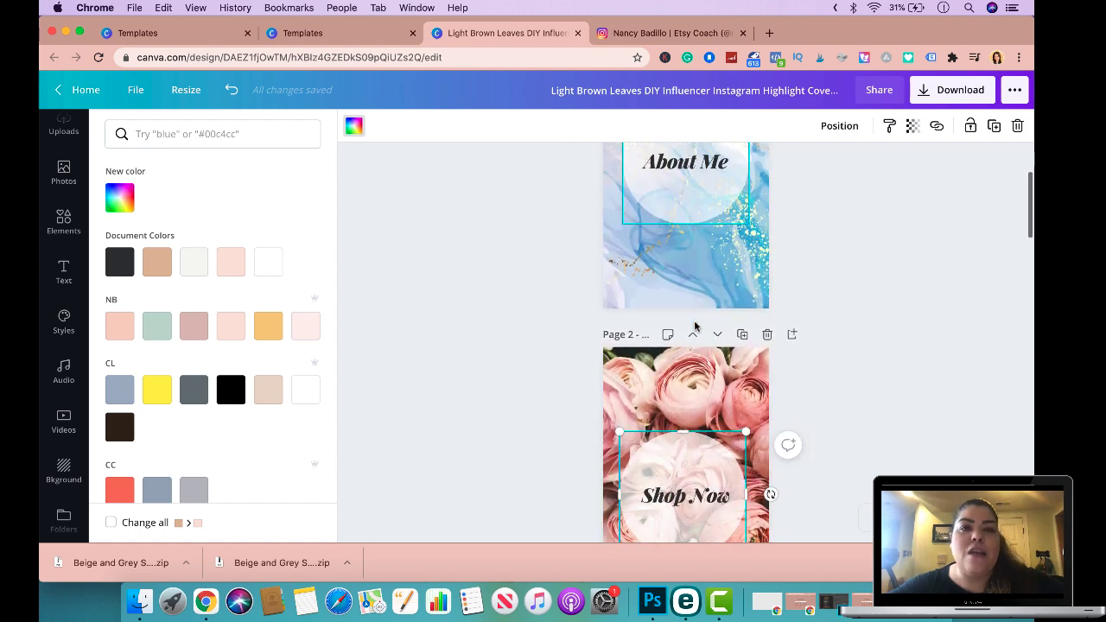
pyautogui.scroll(-8, 695, 326)
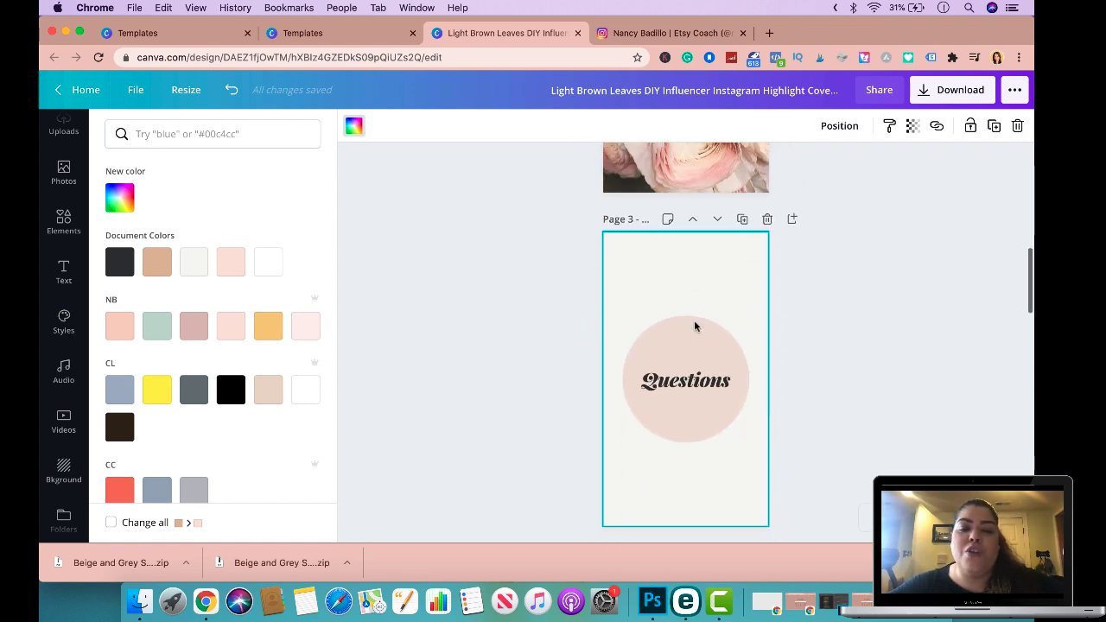
pyautogui.scroll(6, 668, 287)
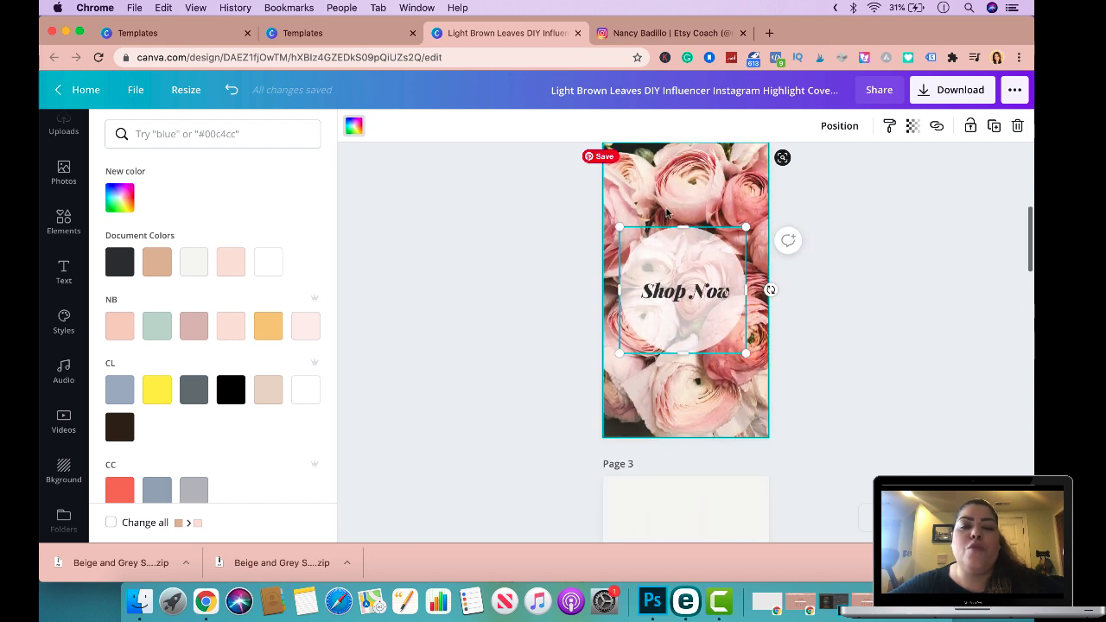
pyautogui.scroll(6, 670, 211)
pyautogui.scroll(4, 669, 211)
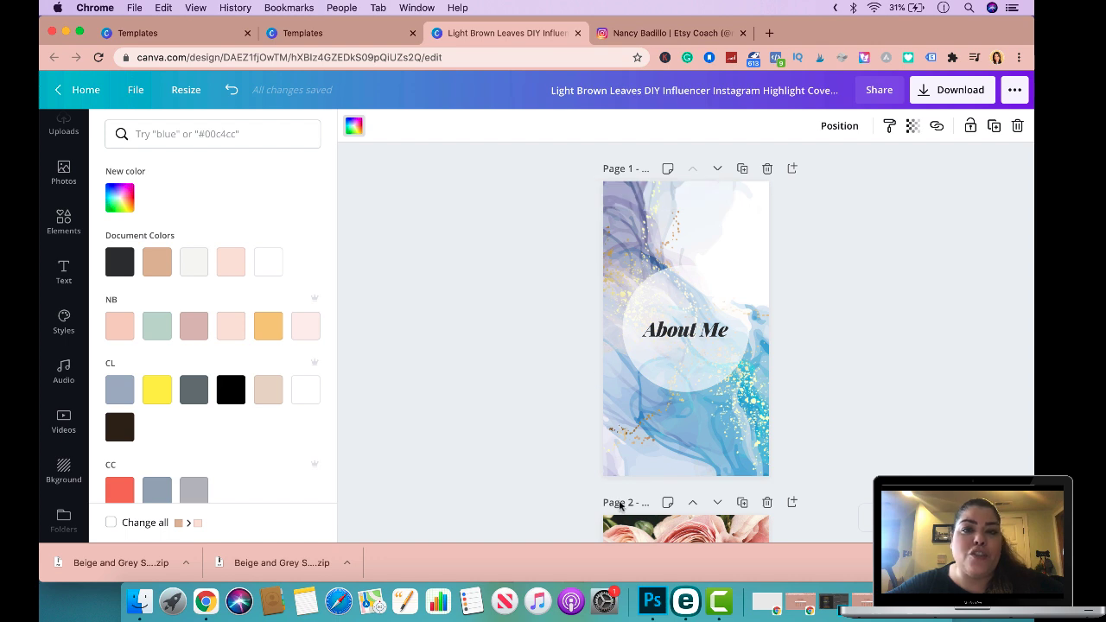
pyautogui.scroll(-4, 662, 223)
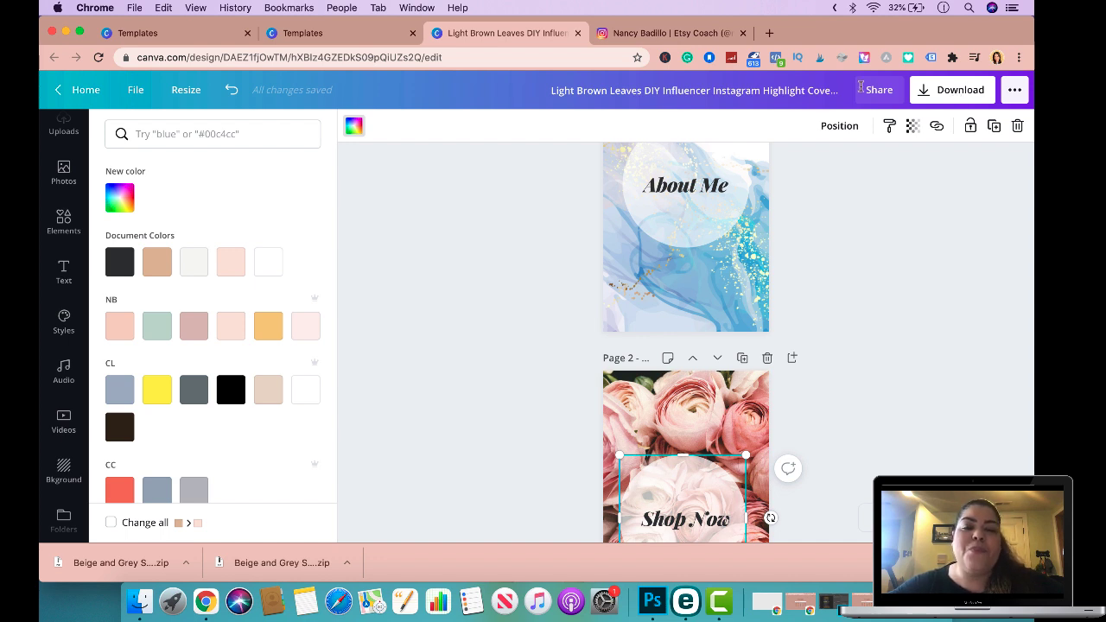
# Switch to the Instagram profile, view successive stories in the "About Me!" highlight and close the story viewer.
pyautogui.click(639, 33)
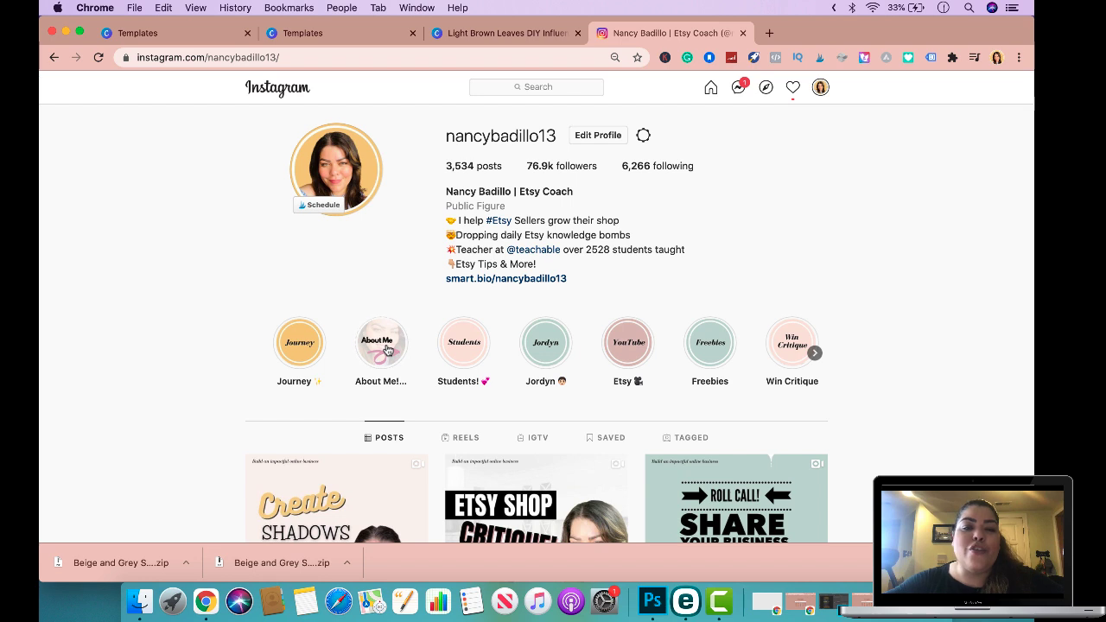
pyautogui.click(385, 389)
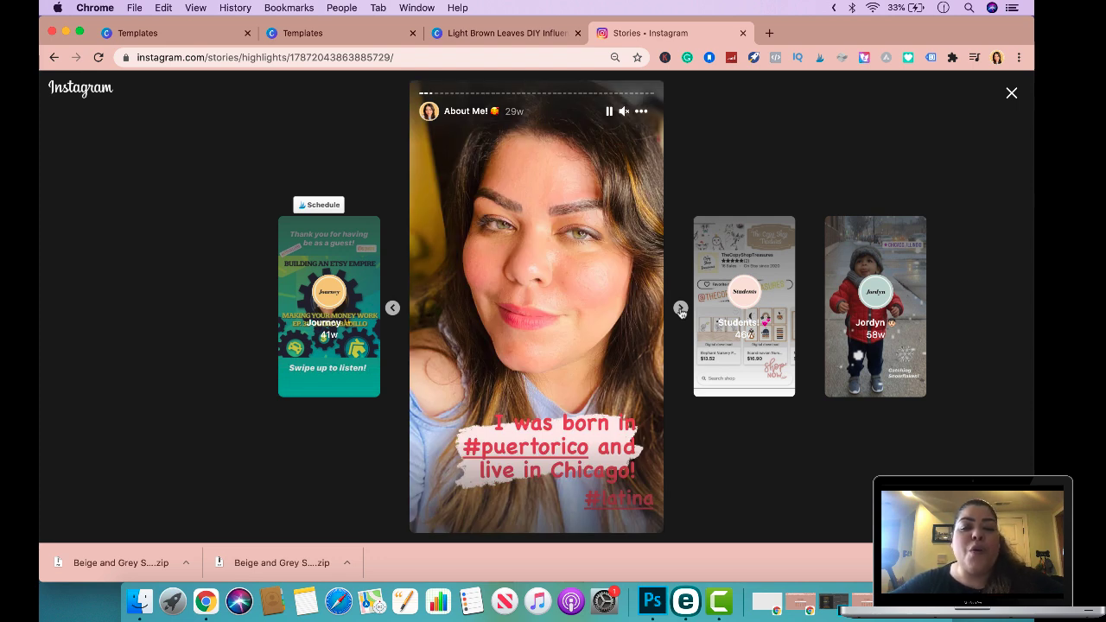
pyautogui.click(681, 308)
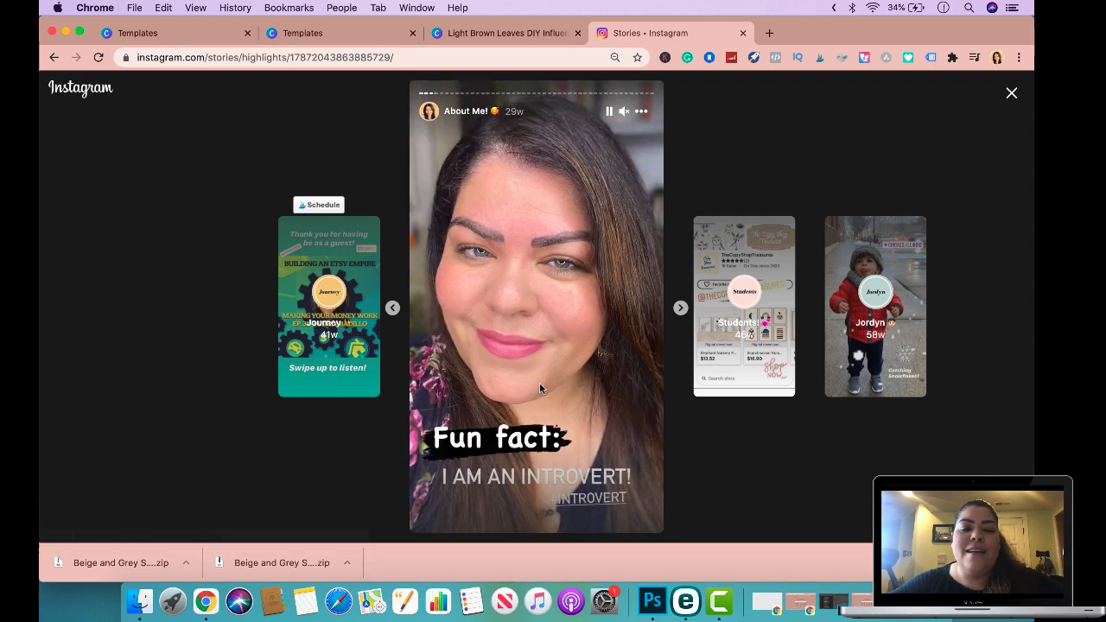
pyautogui.click(680, 317)
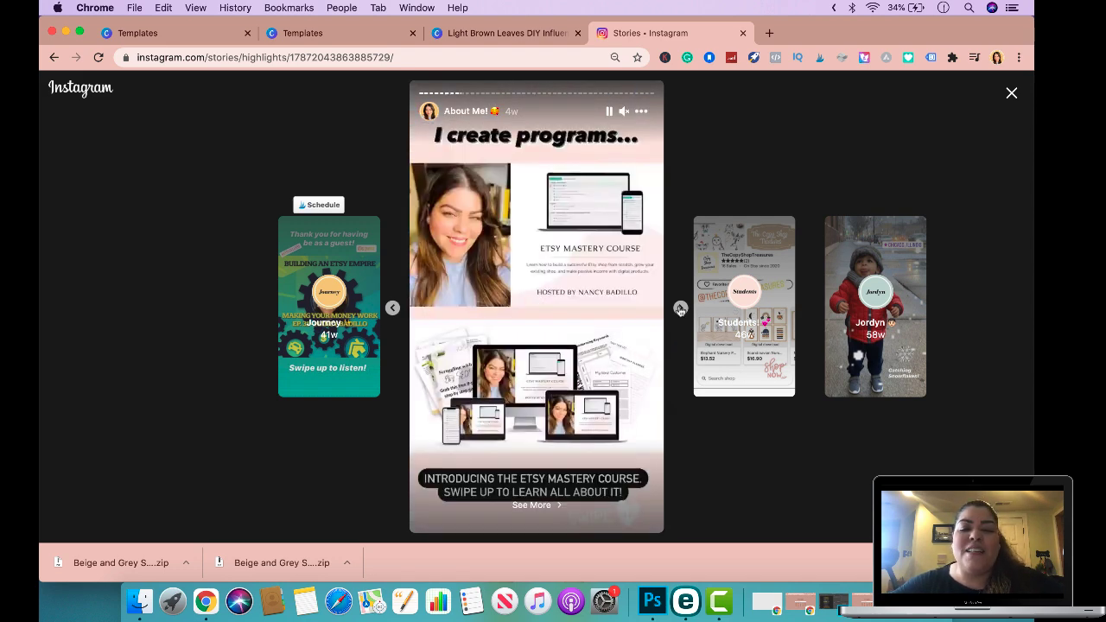
pyautogui.click(679, 309)
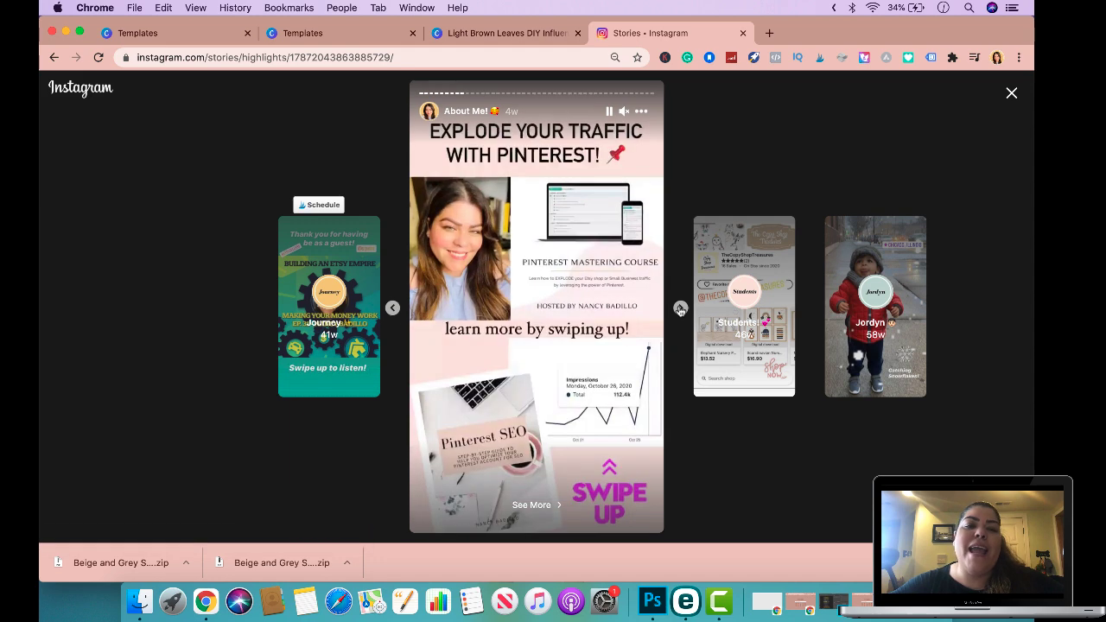
pyautogui.click(680, 308)
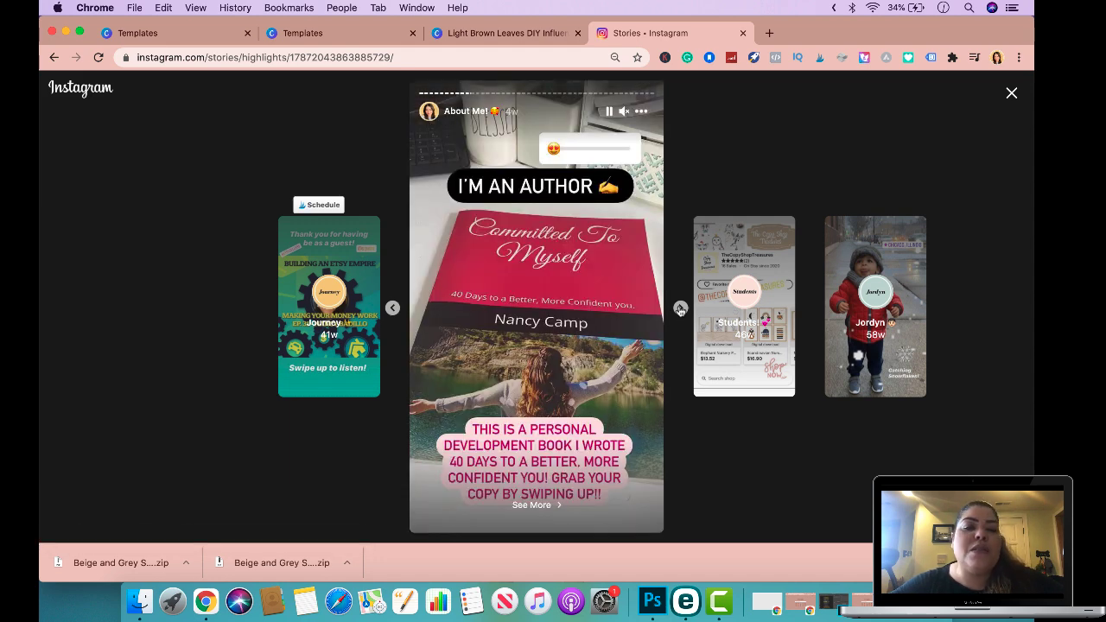
pyautogui.click(680, 308)
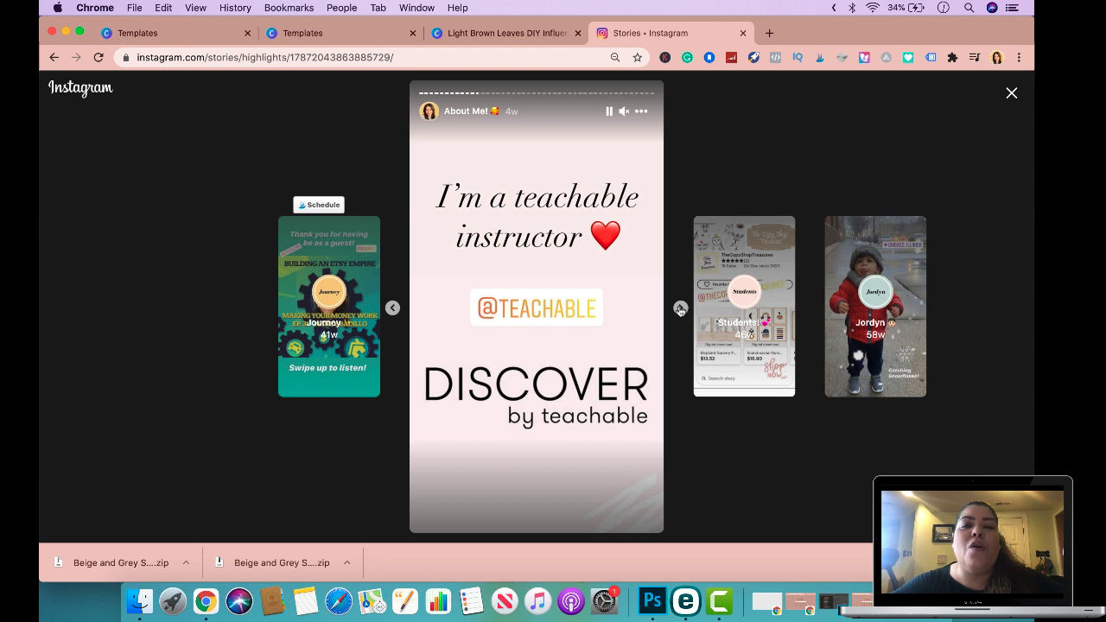
pyautogui.click(680, 308)
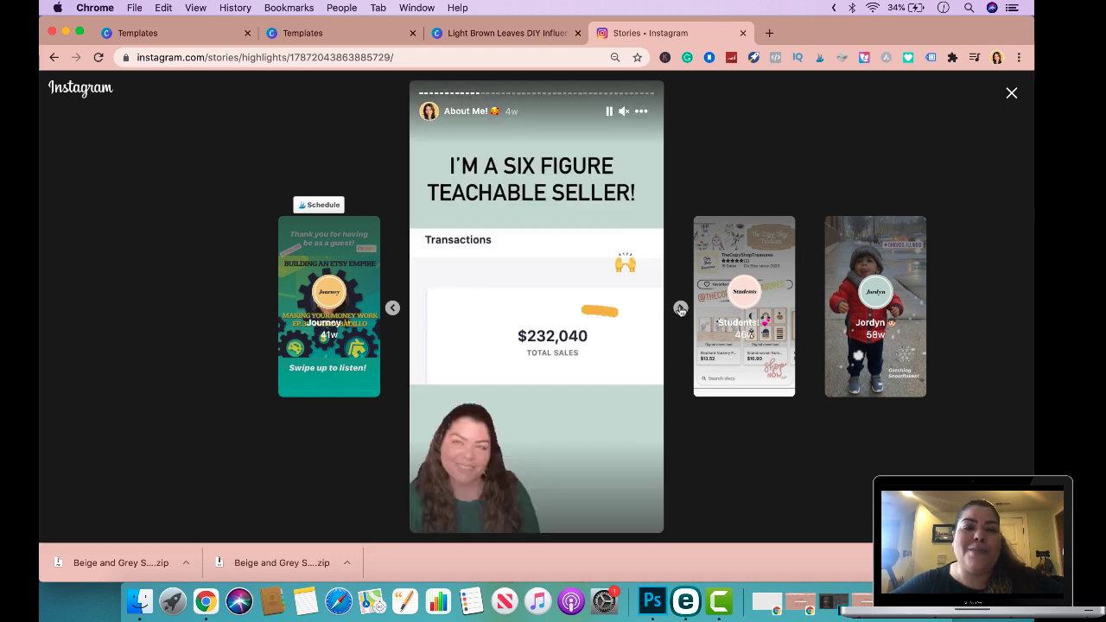
pyautogui.click(680, 308)
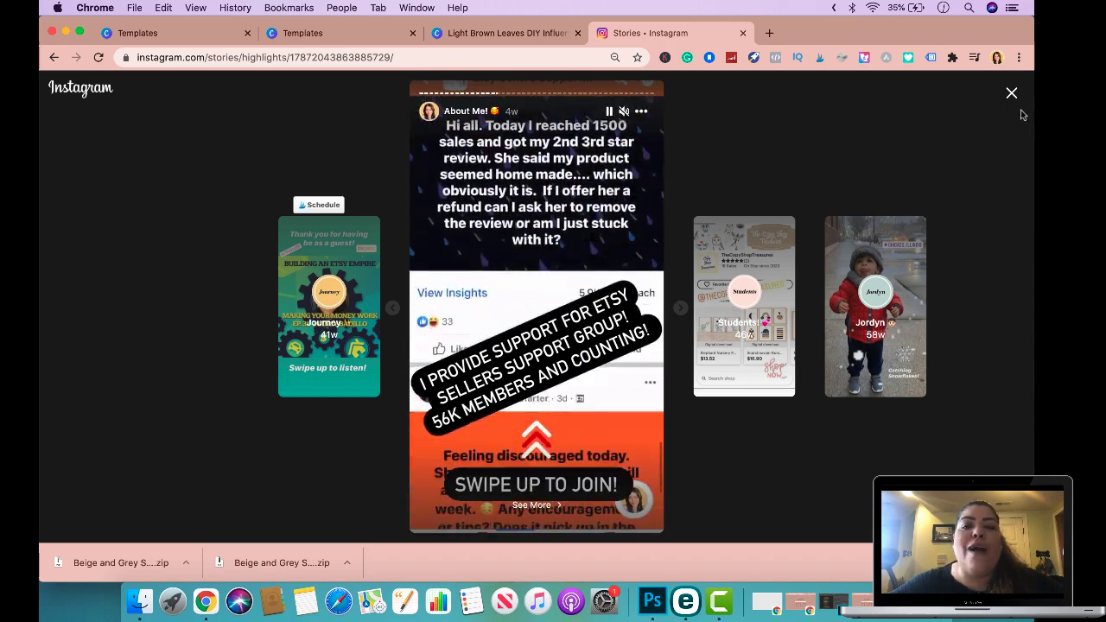
pyautogui.click(1011, 93)
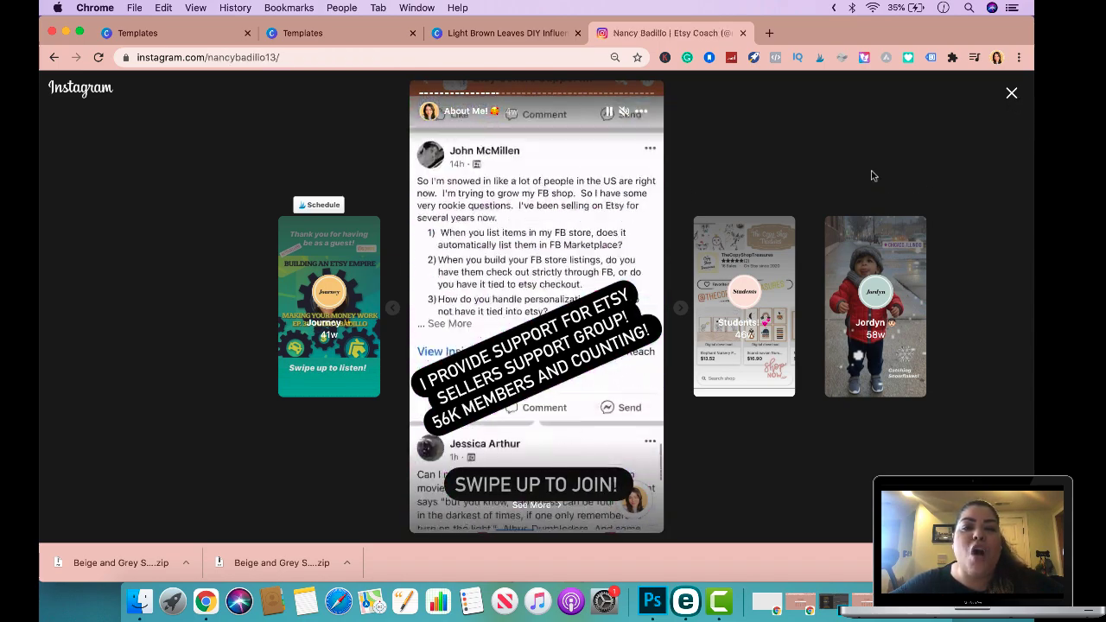